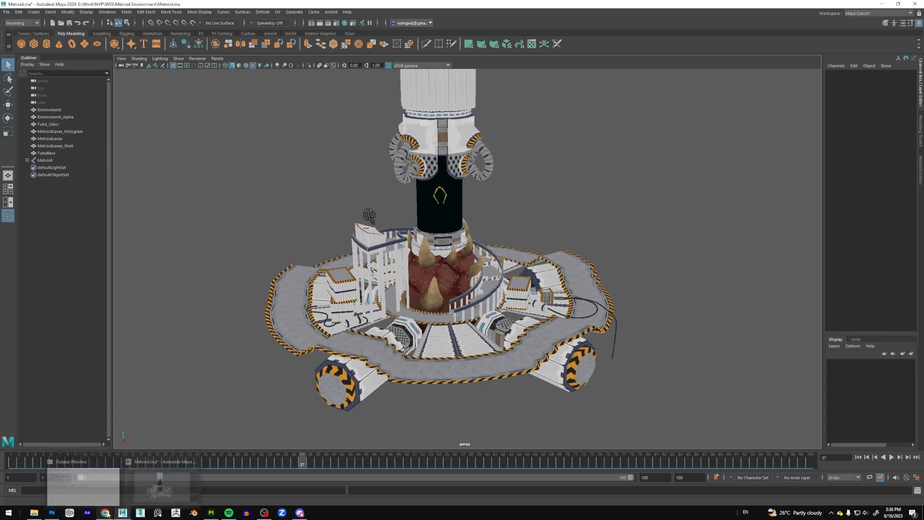
Switch to Sketchfab in the browser and view the Metroid Fan Art model full screen from the Full View of Lab annotation.
click(145, 482)
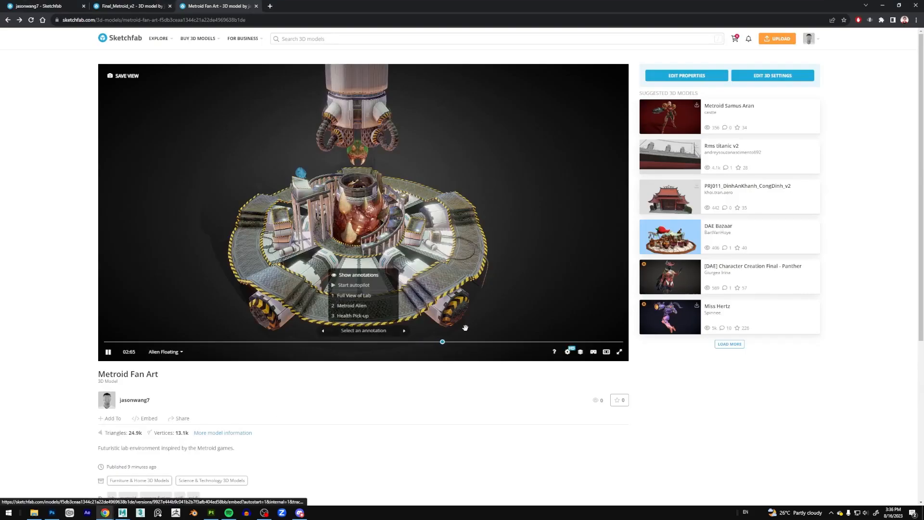
click(620, 351)
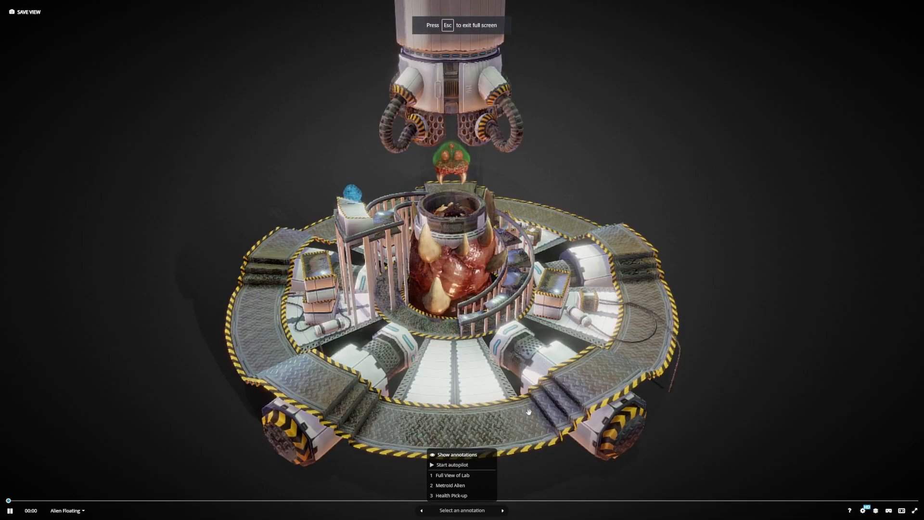
click(460, 474)
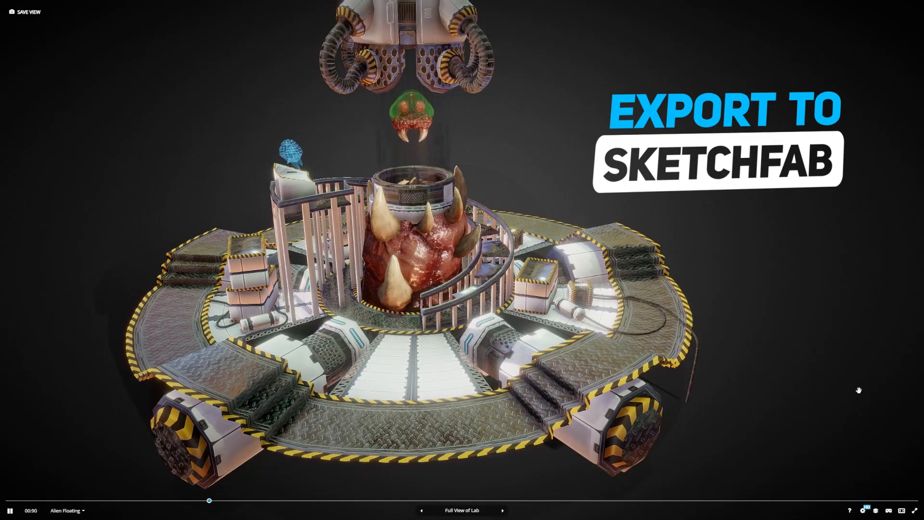
scroll(859, 390, up, 4)
scroll(858, 390, up, 5)
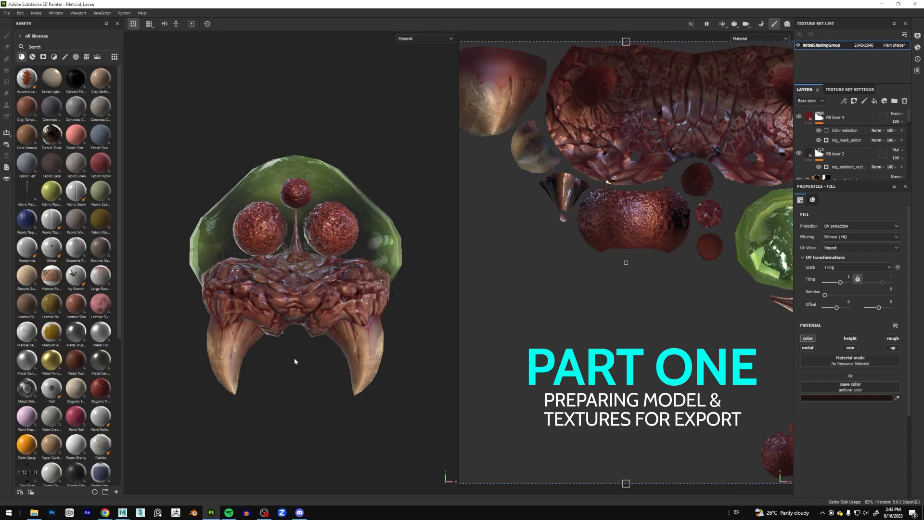
Open the texture export settings for the Metroid_Lavae project in Substance 3D Painter.
mouse_move(291, 360)
alt+mouse_down()
mouse_move(312, 371)
mouse_move(274, 360)
mouse_move(340, 345)
mouse_move(268, 373)
mouse_move(295, 374)
mouse_move(318, 368)
mouse_move(290, 357)
mouse_move(262, 363)
mouse_move(304, 368)
mouse_move(295, 367)
mouse_move(366, 355)
mouse_move(360, 377)
mouse_move(277, 361)
mouse_move(289, 361)
alt+mouse_up()
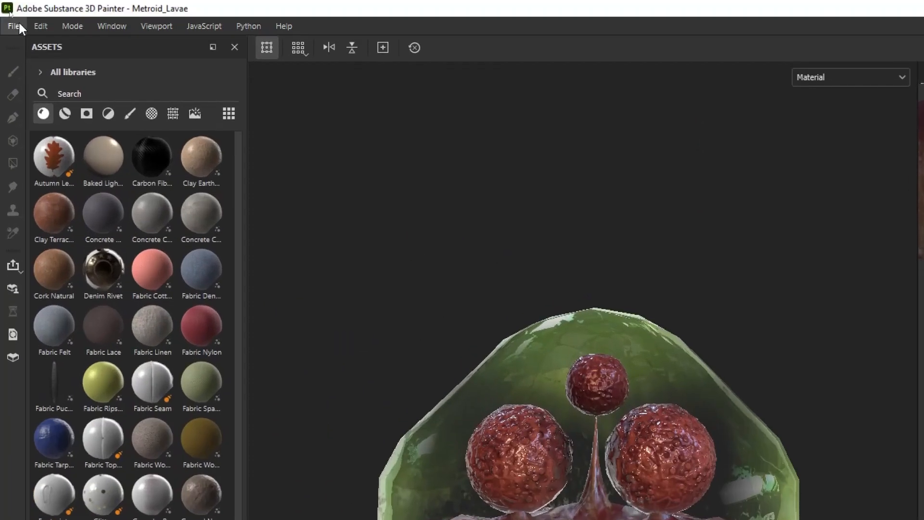
click(15, 26)
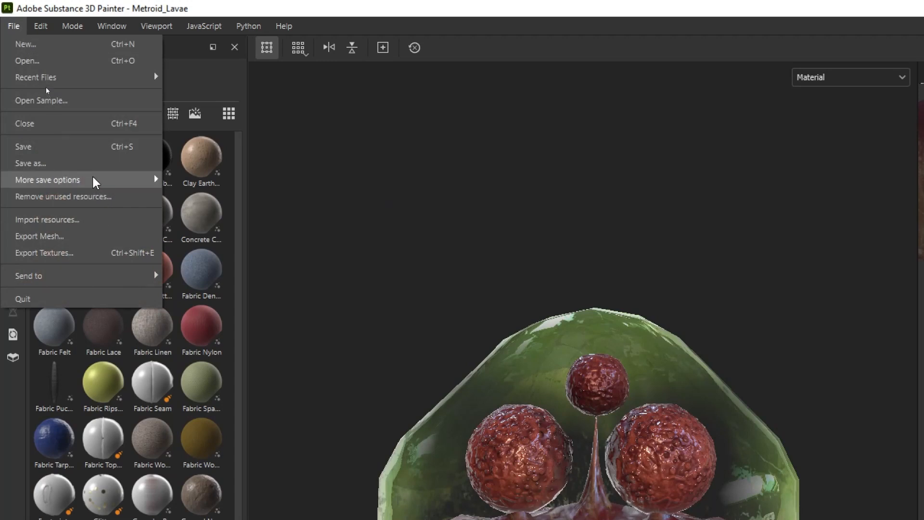
click(89, 252)
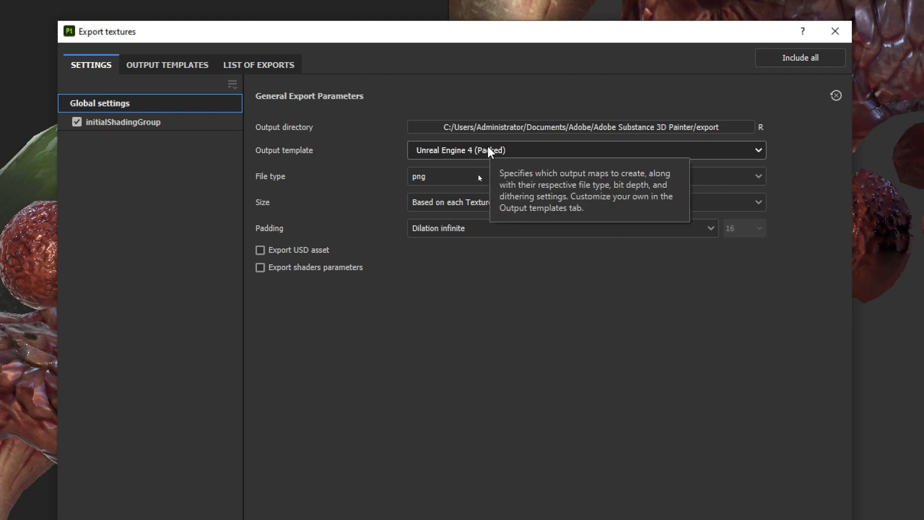
Browse the available output templates and examine which maps the Unreal Engine 4 (Packed) preset exports.
click(470, 151)
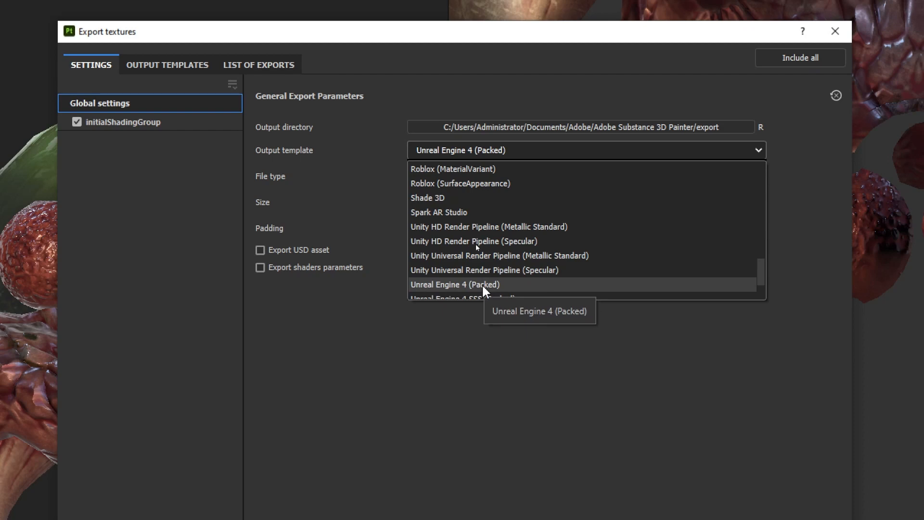
scroll(509, 284, down, 2)
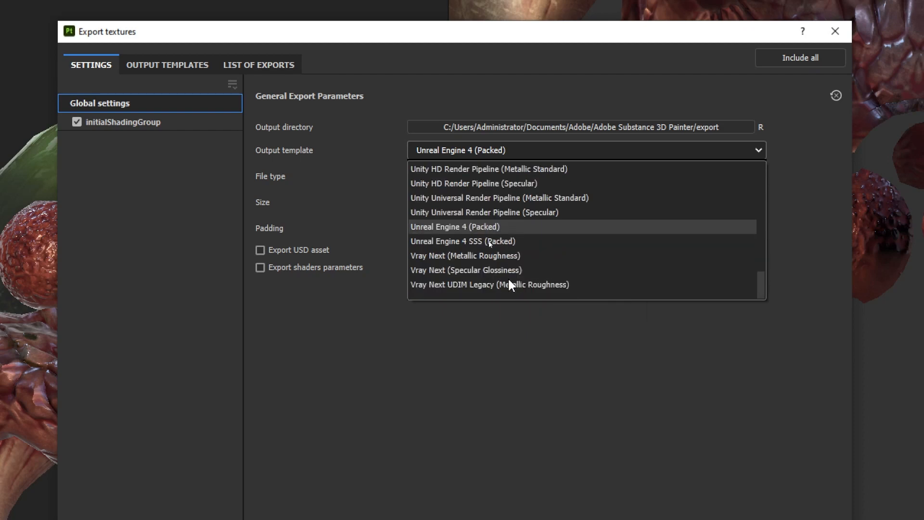
scroll(508, 279, up, 2)
scroll(508, 277, down, 1)
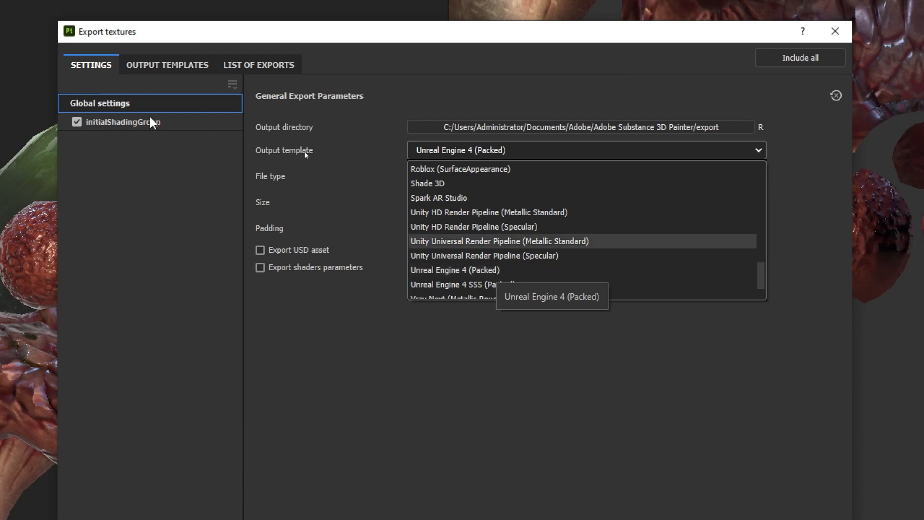
scroll(418, 276, down, 1)
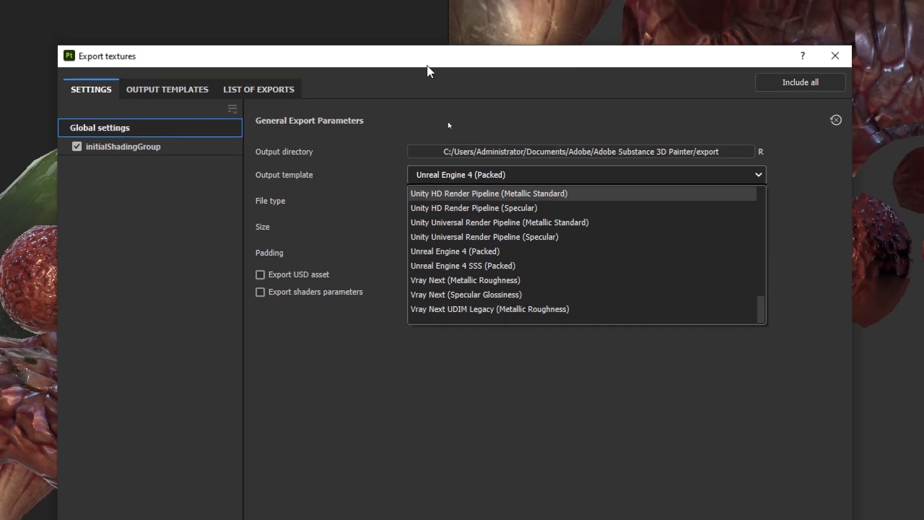
click(428, 42)
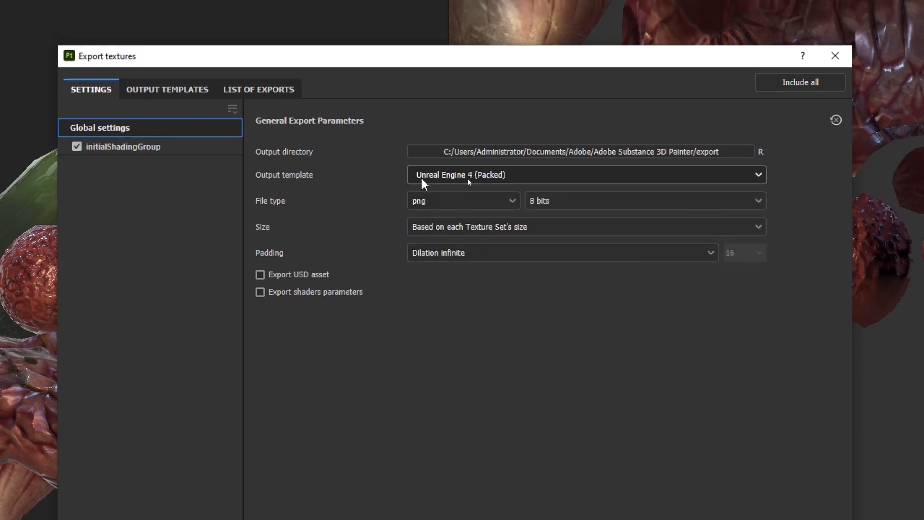
click(167, 89)
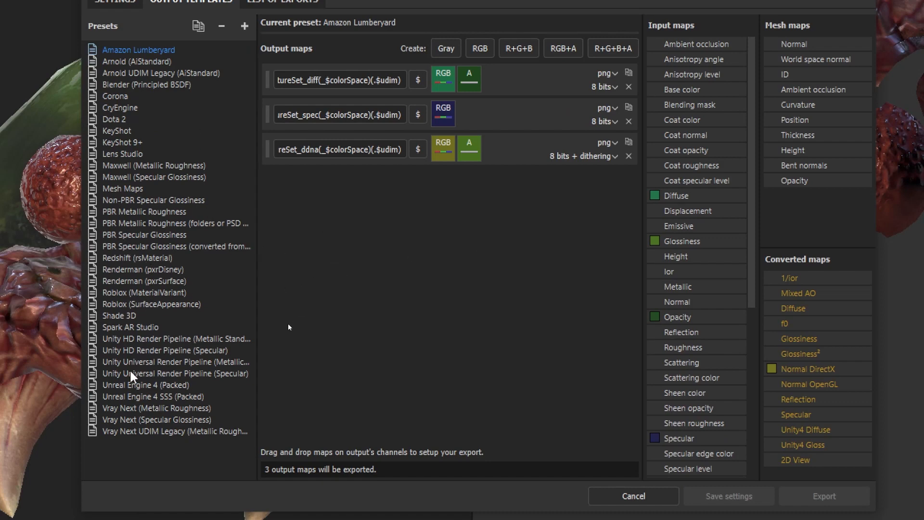
click(145, 385)
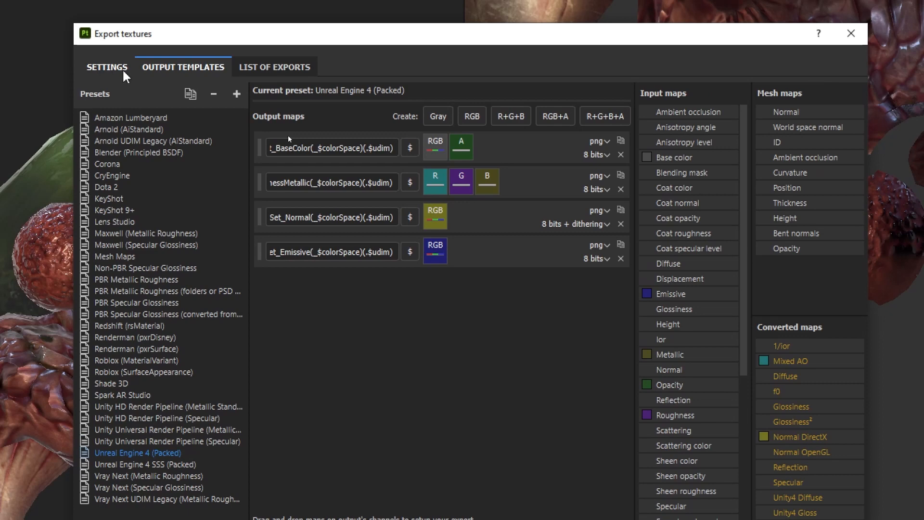
Set the output template for the texture export to PBR Metallic Roughness.
click(113, 68)
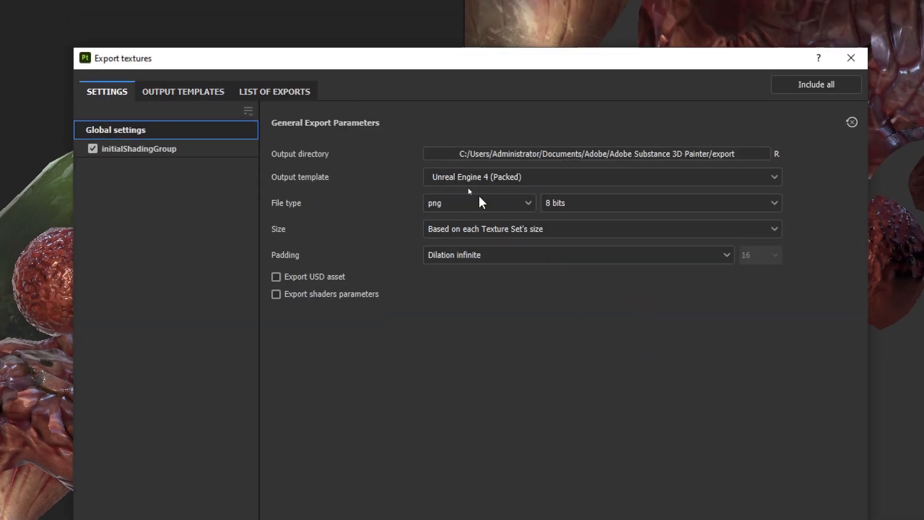
click(503, 176)
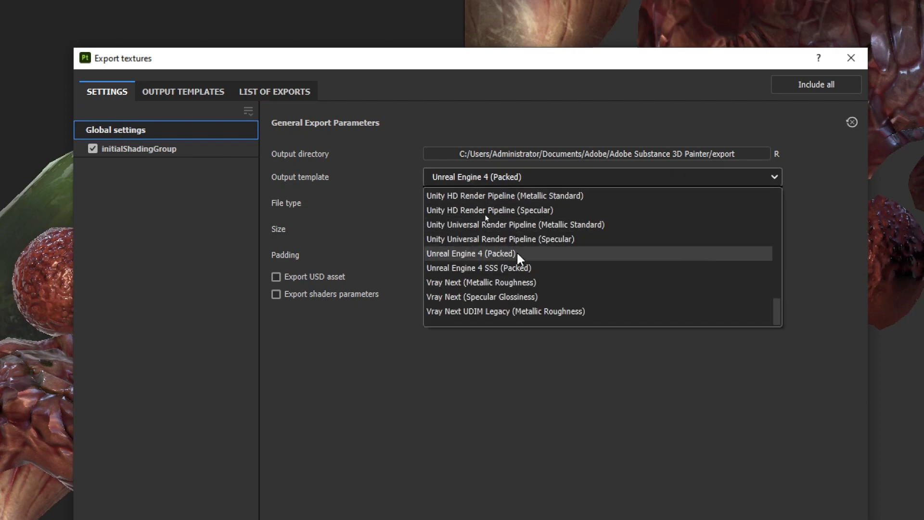
scroll(518, 255, up, 4)
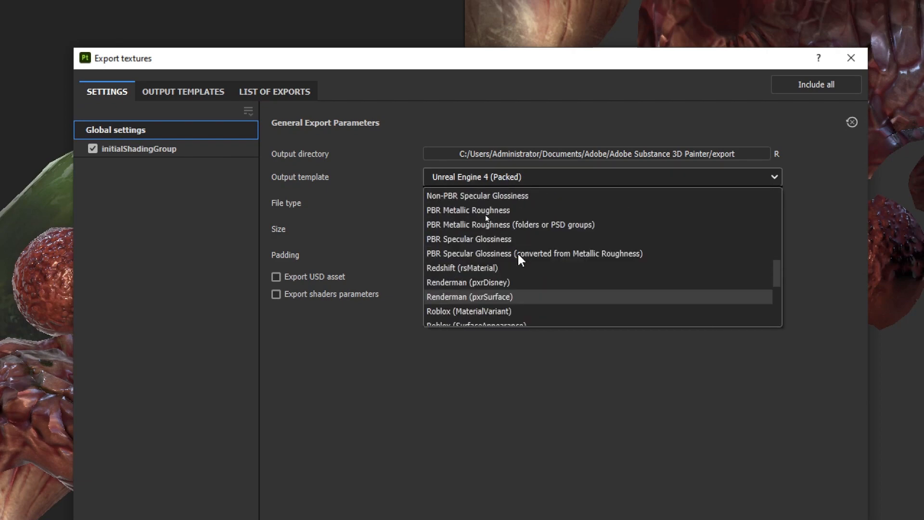
scroll(519, 255, up, 1)
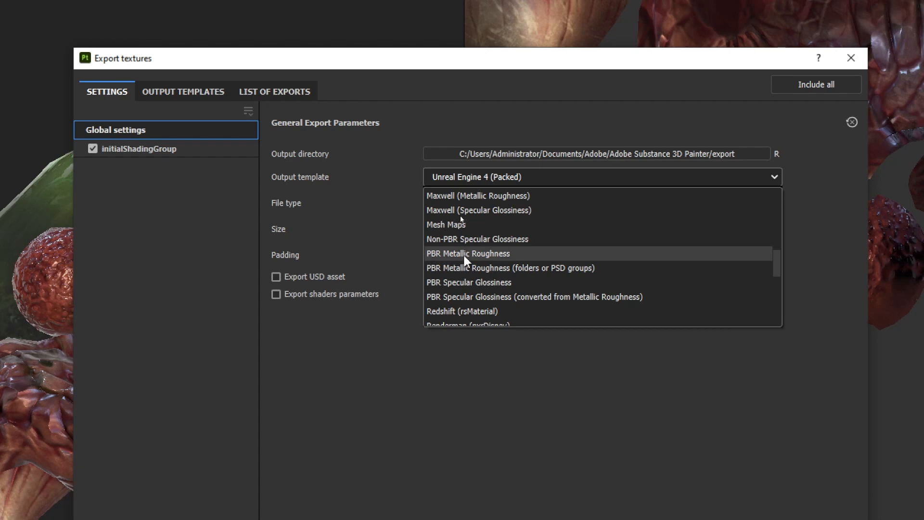
click(508, 255)
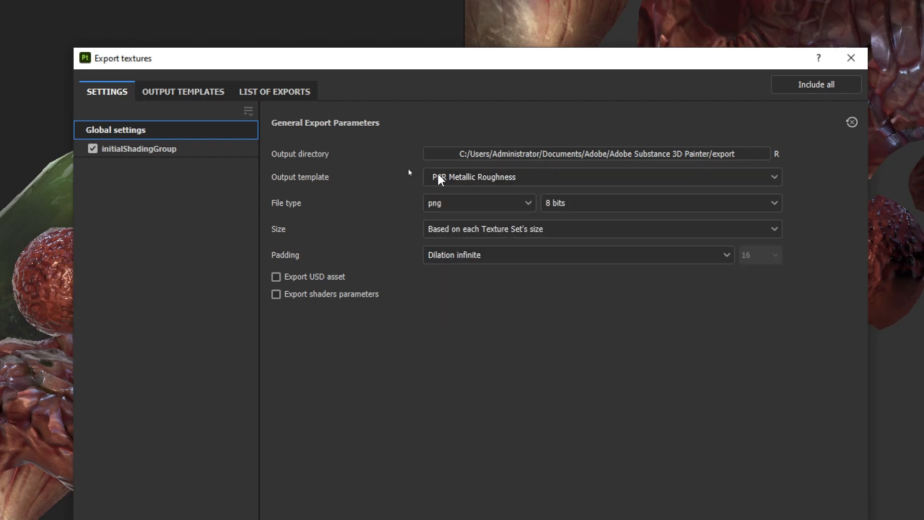
Examine the output maps of the PBR Metallic Roughness preset, and return to the general export parameters.
click(209, 97)
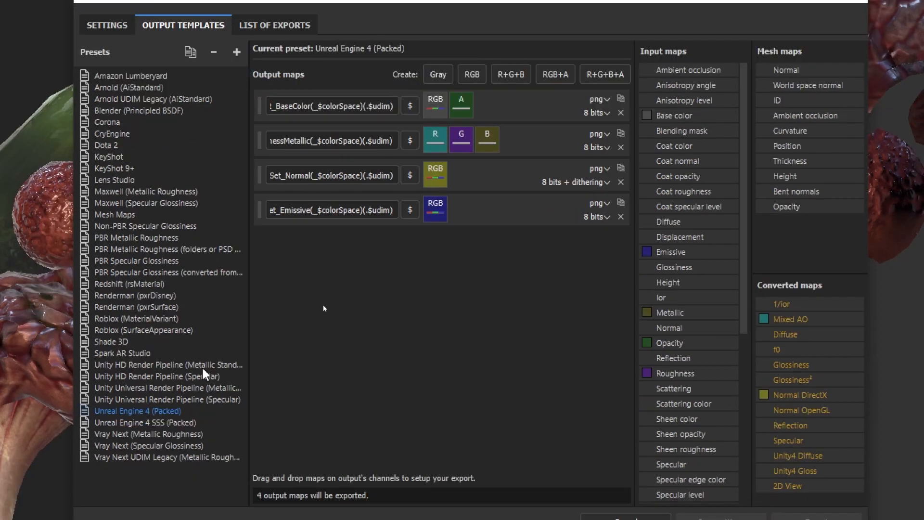
click(149, 238)
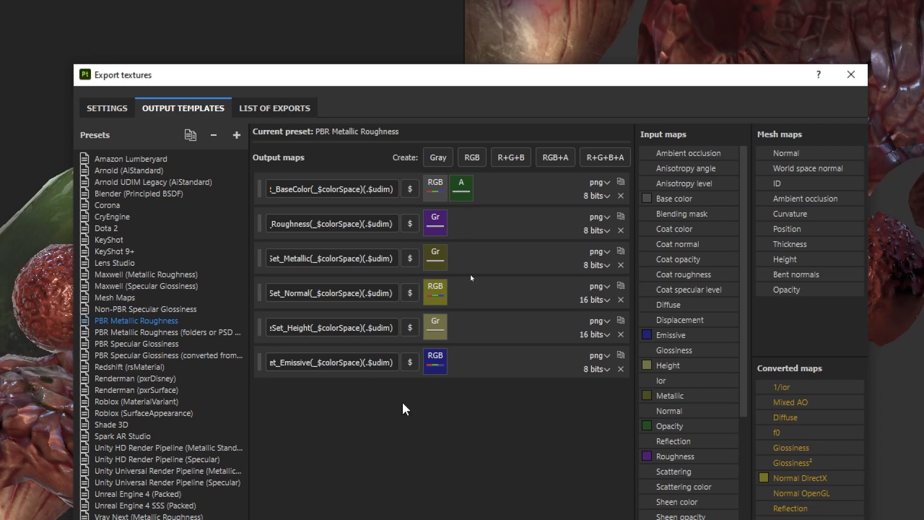
click(107, 108)
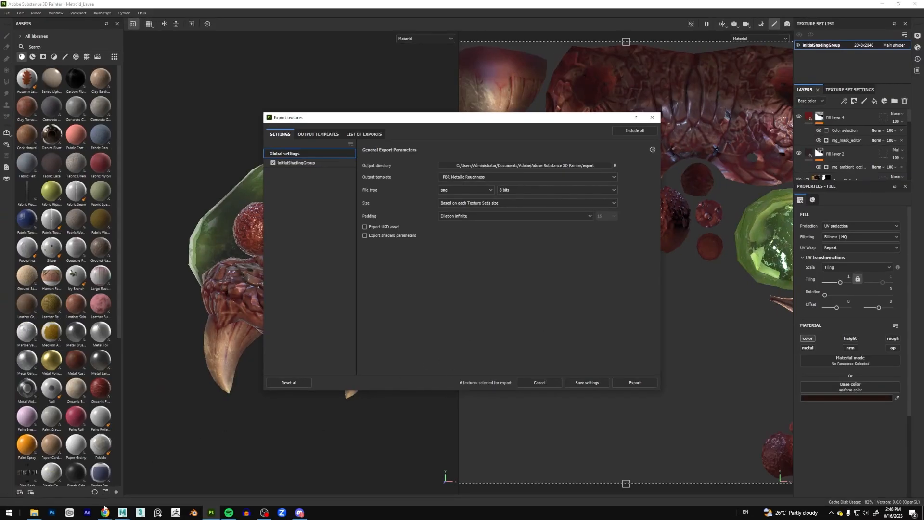
Look over the texture files in the project's New Export folder in File Explorer.
click(33, 512)
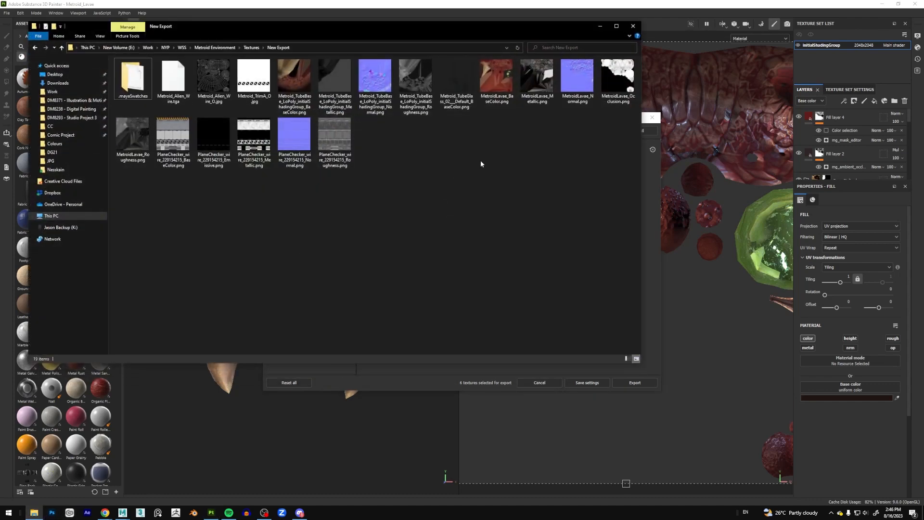
drag(614, 182, 477, 152)
Switch to the Metroid scene in Maya and inspect the whole lab environment from several angles.
mouse_move(122, 514)
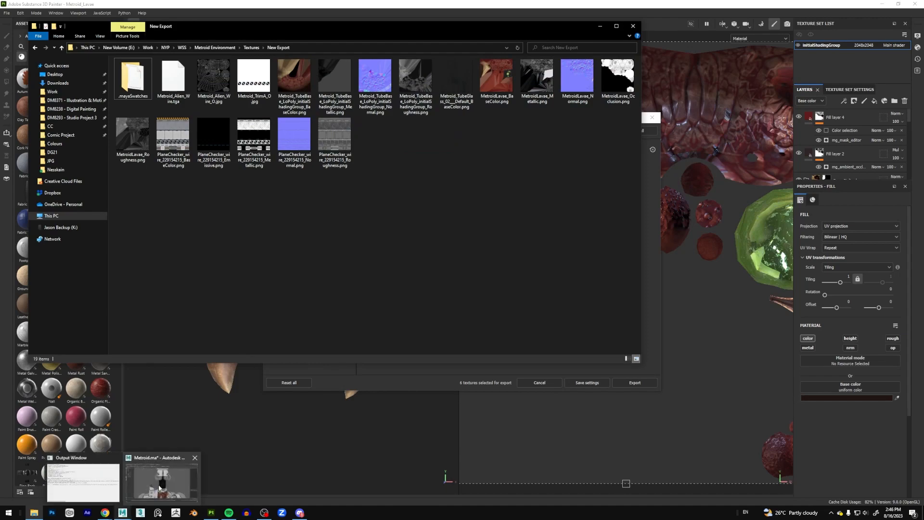
click(164, 484)
alt+middle_drag(554, 267, 545, 255)
mouse_move(552, 255)
alt+mouse_down()
mouse_move(560, 259)
mouse_move(545, 260)
alt+mouse_up()
alt+right_drag(526, 312, 549, 236)
alt+drag(531, 235, 567, 206)
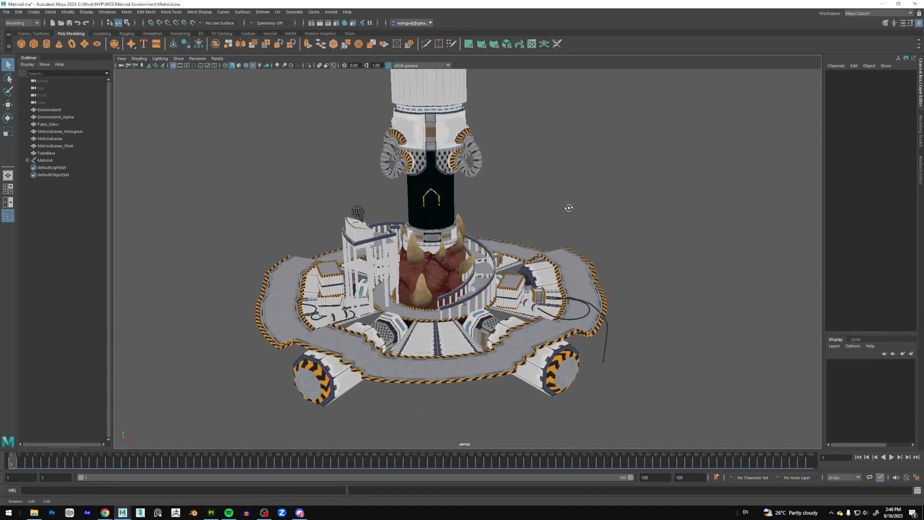
scroll(465, 217, up, 3)
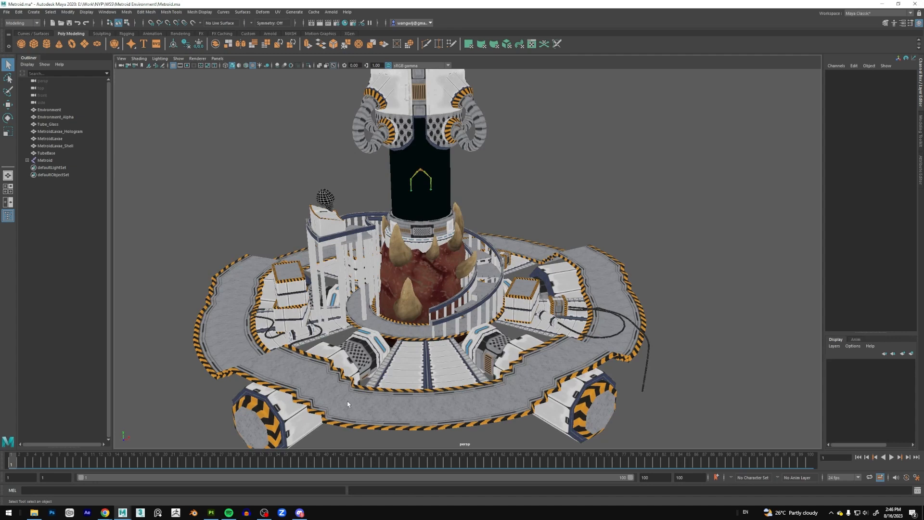
Isolate MetroidLavae_Shell, MetroidLavae and MetroidLavae_Hologram in the perspective view.
click(66, 146)
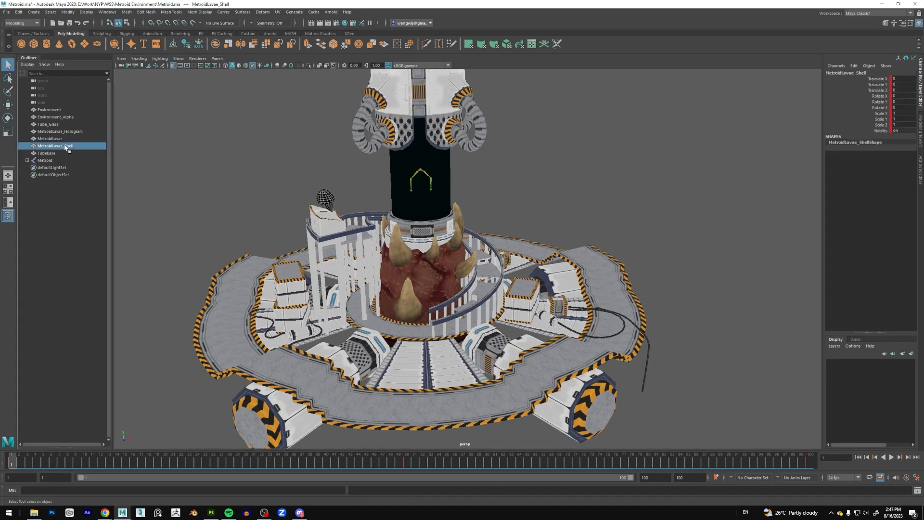
ctrl+click(66, 139)
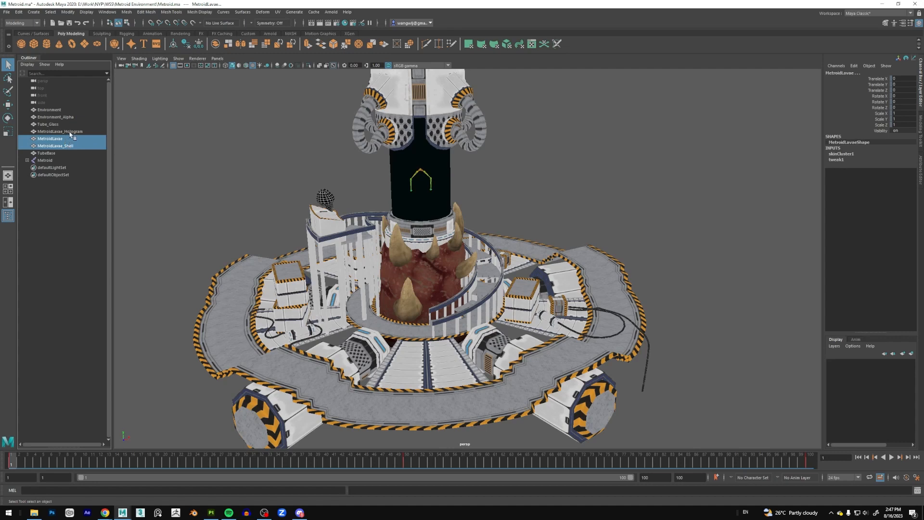
ctrl+click(70, 132)
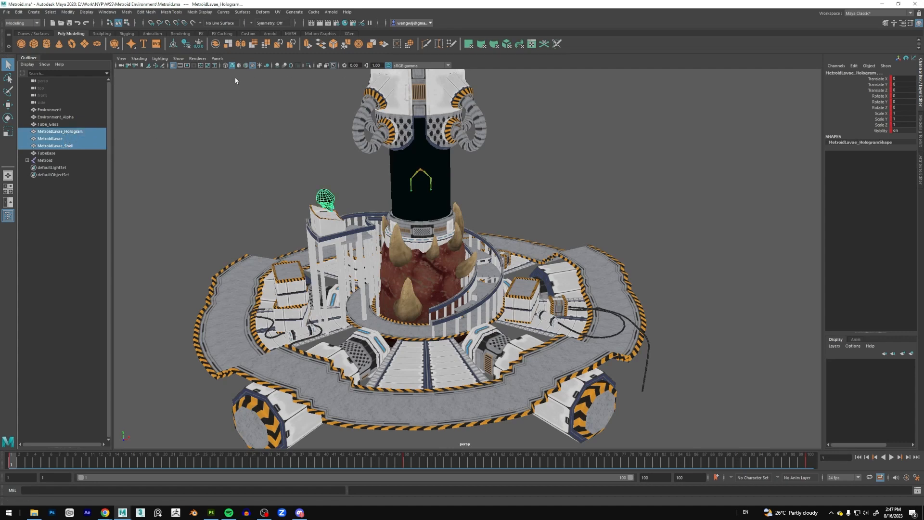
click(333, 65)
click(333, 66)
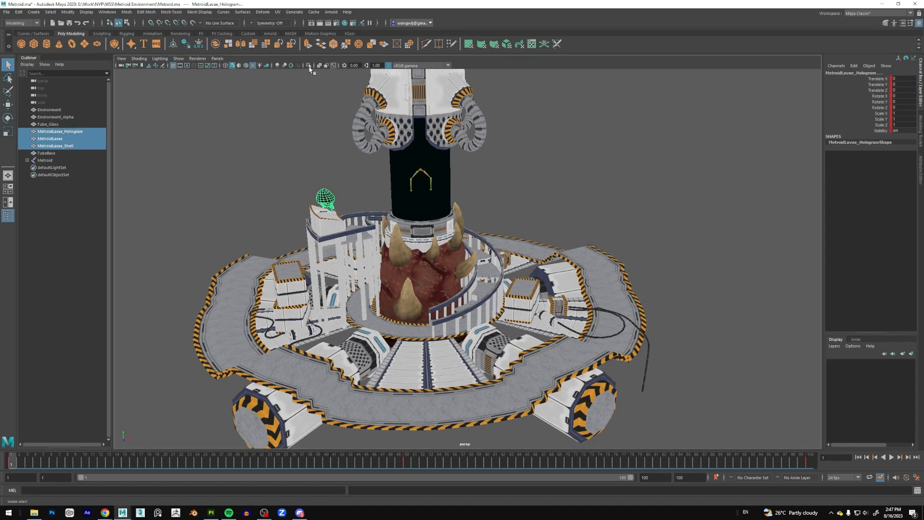
click(309, 66)
scroll(383, 162, up, 5)
alt+middle_drag(391, 159, 430, 188)
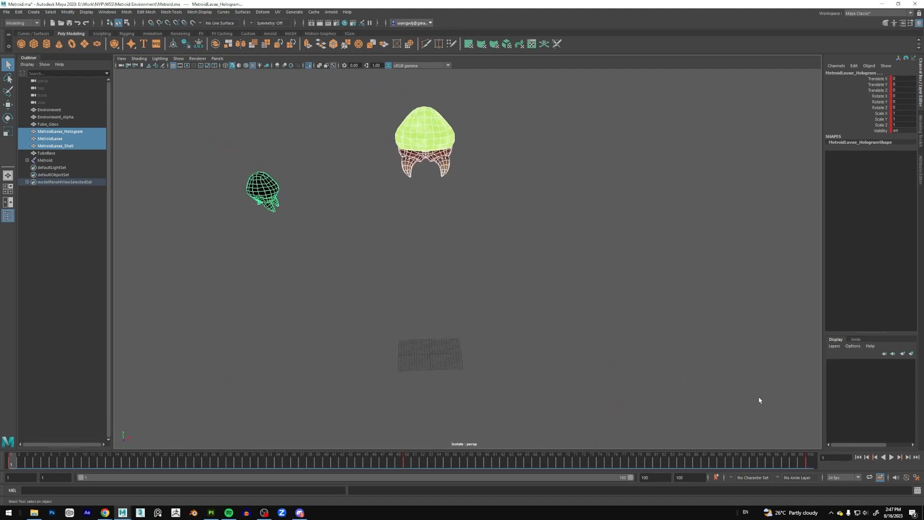
Play back the animation of the isolated alien and hologram with nothing selected, and stop it.
click(892, 456)
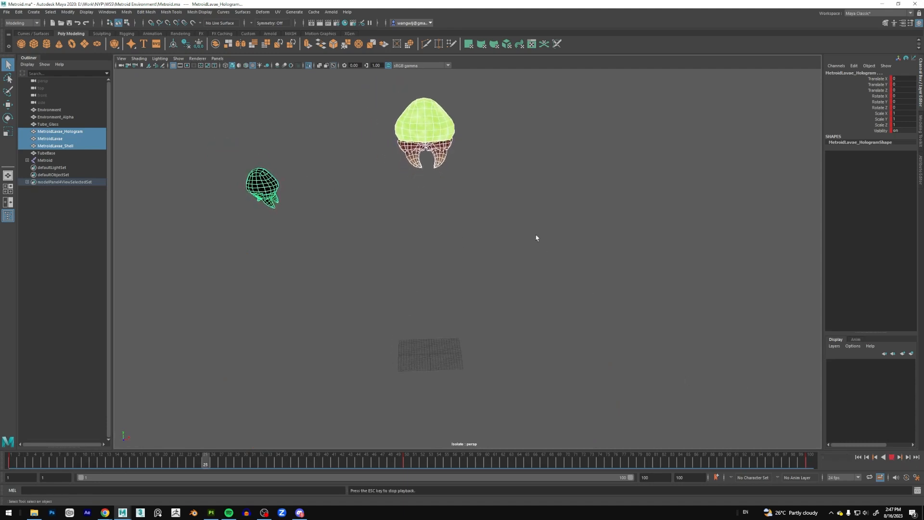
click(530, 221)
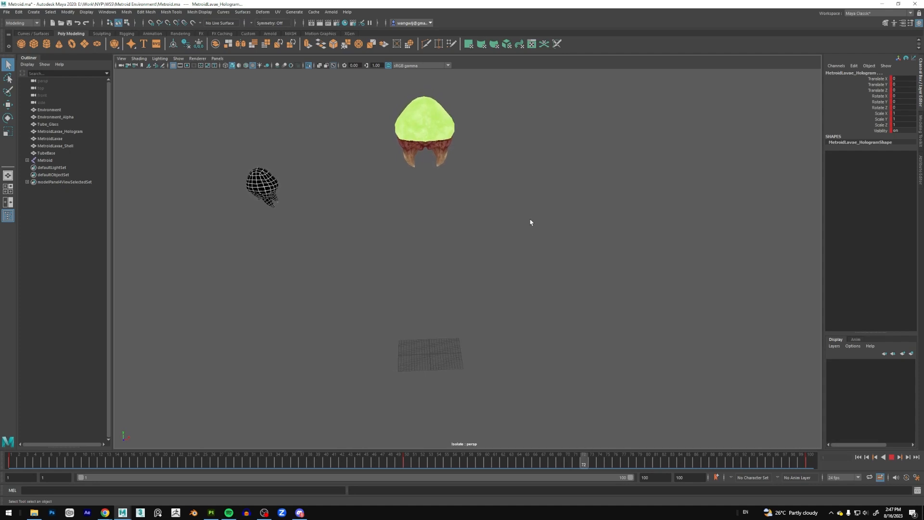
mouse_move(491, 202)
alt+mouse_down()
mouse_move(452, 202)
mouse_move(515, 203)
mouse_move(497, 200)
alt+mouse_up()
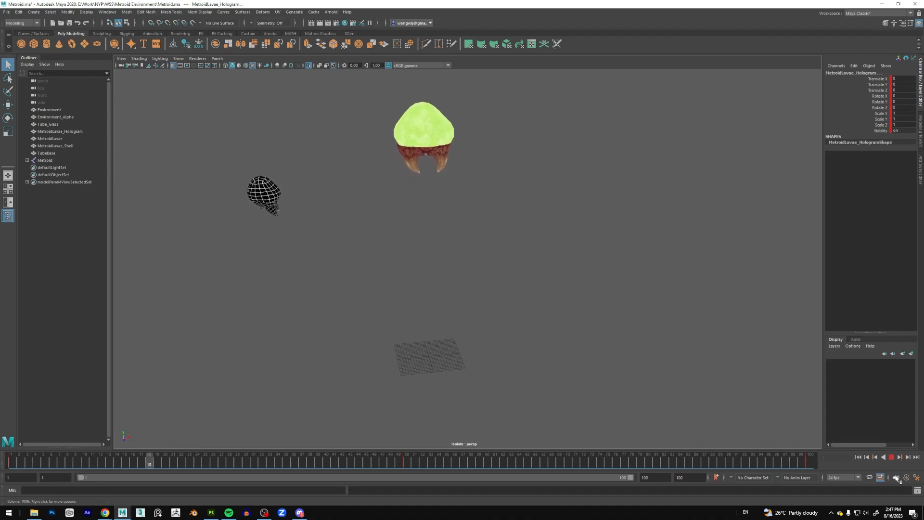
click(892, 457)
click(386, 242)
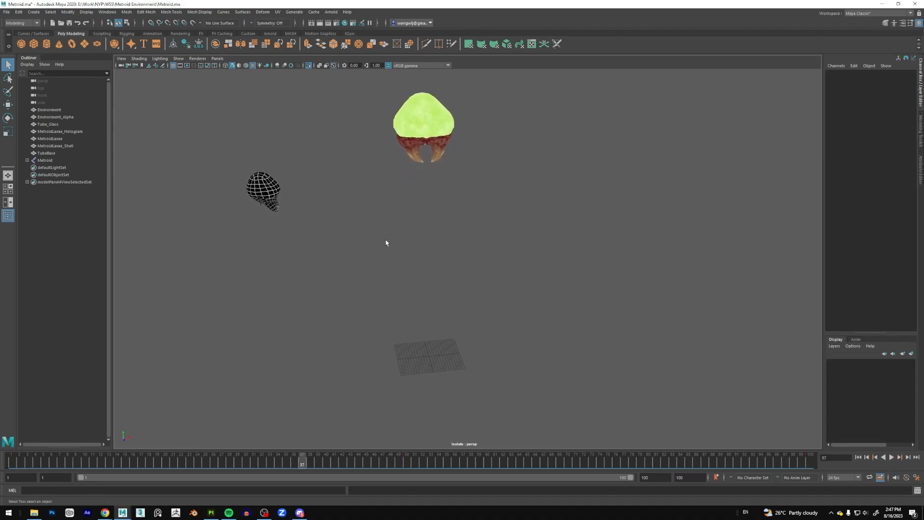
Turn off isolation in the perspective view and look over the whole lab environment again.
click(308, 65)
scroll(507, 171, down, 3)
alt+middle_drag(525, 217, 492, 196)
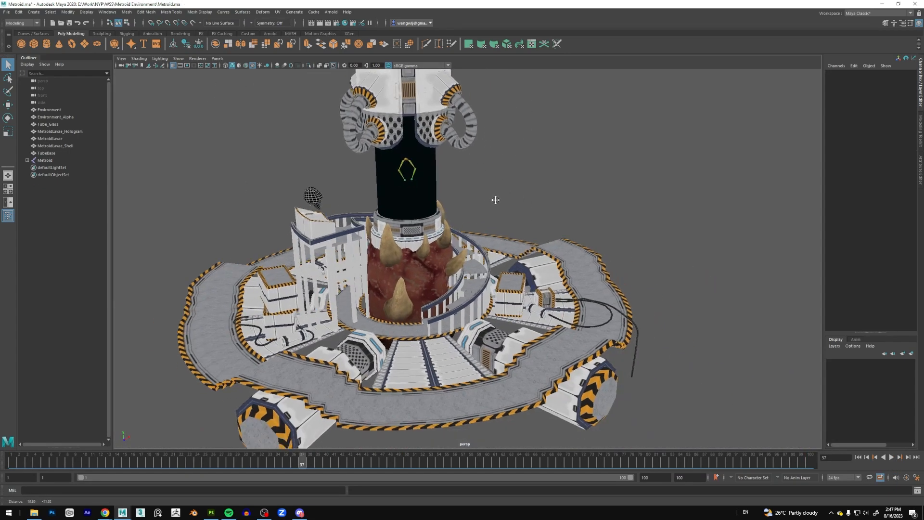
alt+middle_drag(472, 137, 472, 163)
mouse_move(541, 224)
alt+mouse_down()
mouse_move(537, 236)
mouse_move(529, 206)
mouse_move(530, 224)
alt+mouse_up()
alt+middle_drag(530, 224, 540, 215)
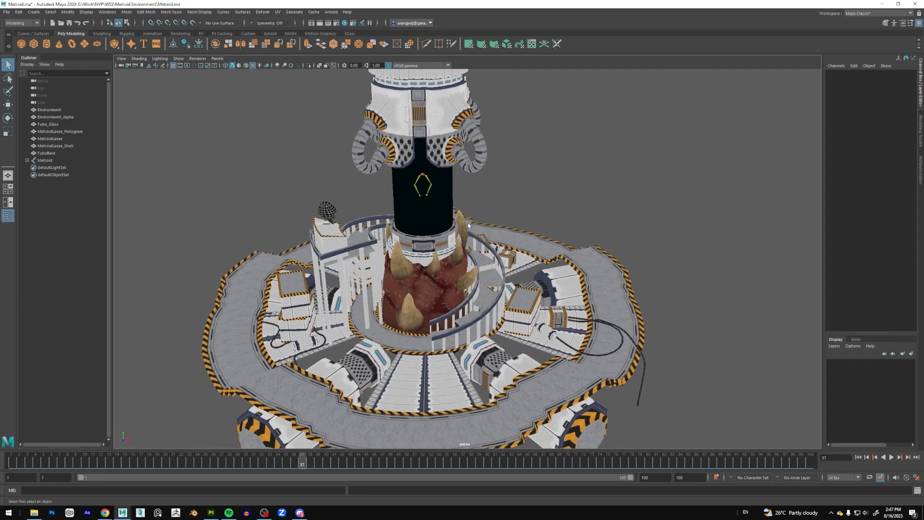
Inspect the Env_Glass, Env_Trim, Metroid_Base and Metroid_Holo materials in the Hypershade, and close it.
click(103, 12)
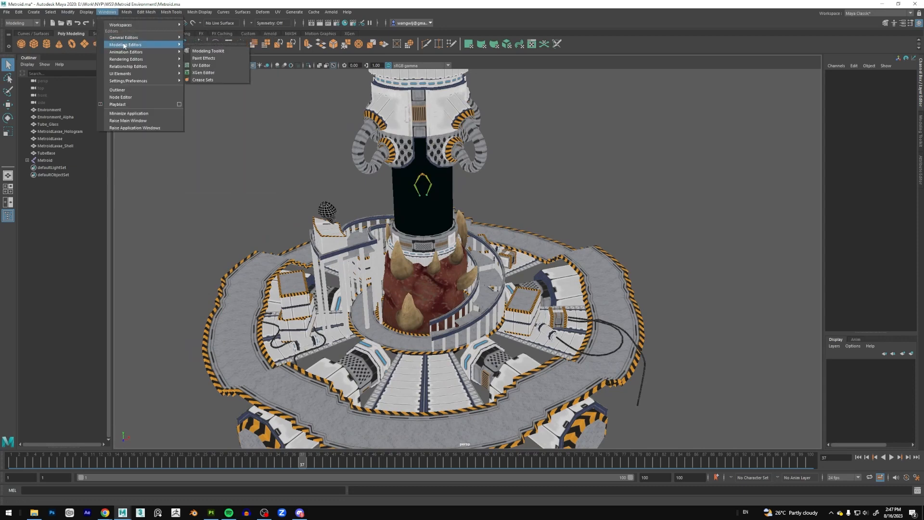
mouse_move(140, 59)
click(203, 80)
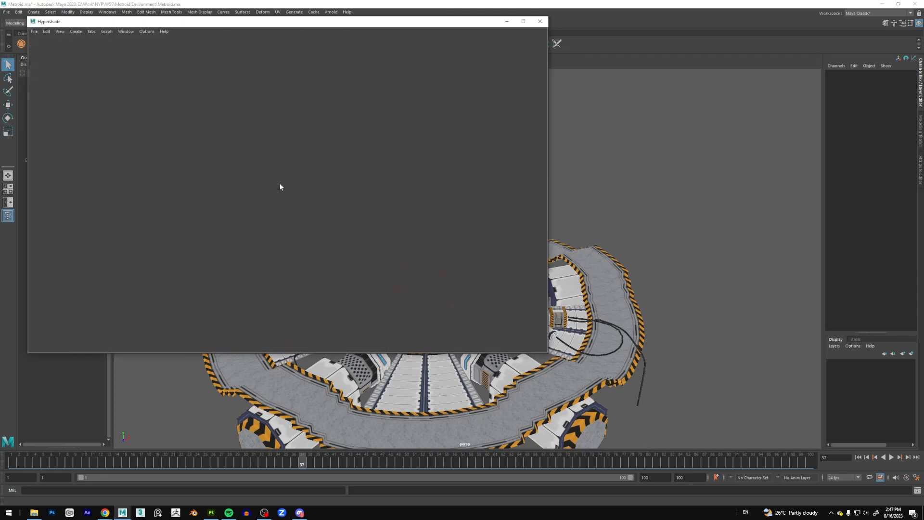
scroll(289, 213, up, 6)
scroll(286, 214, down, 6)
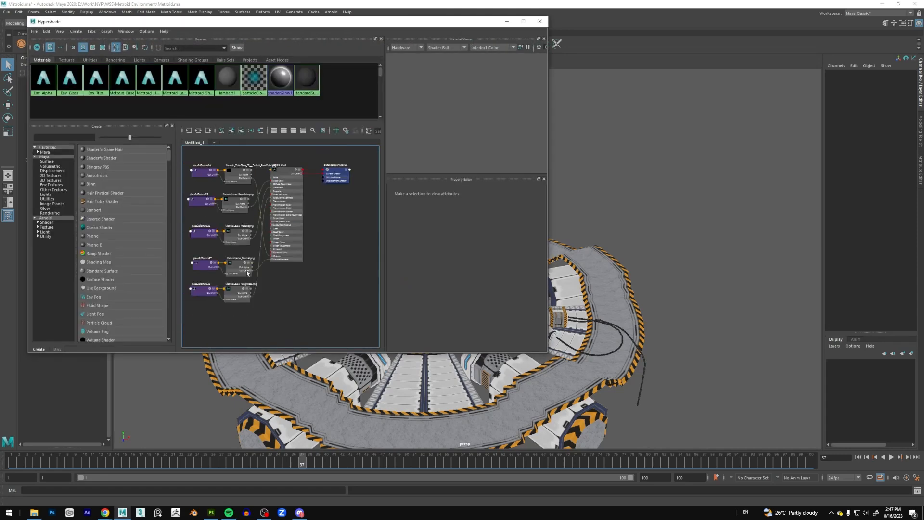
click(70, 78)
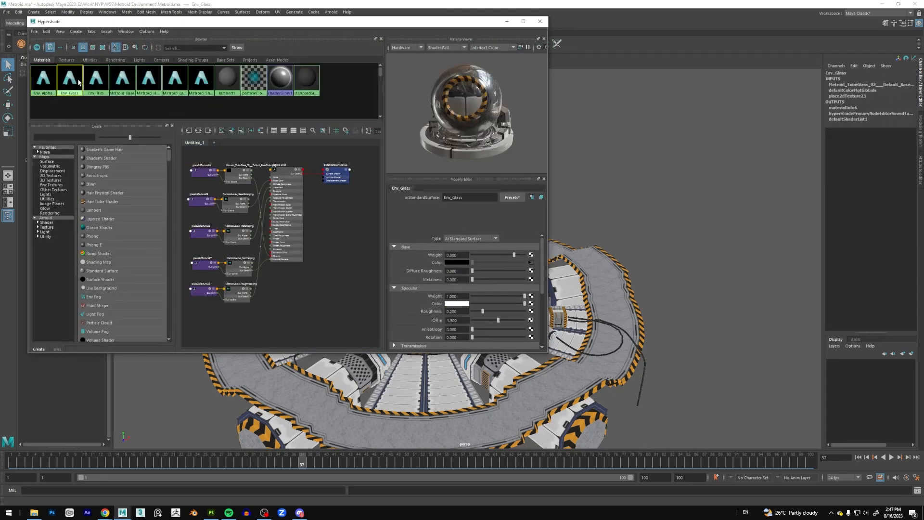
click(99, 80)
click(122, 80)
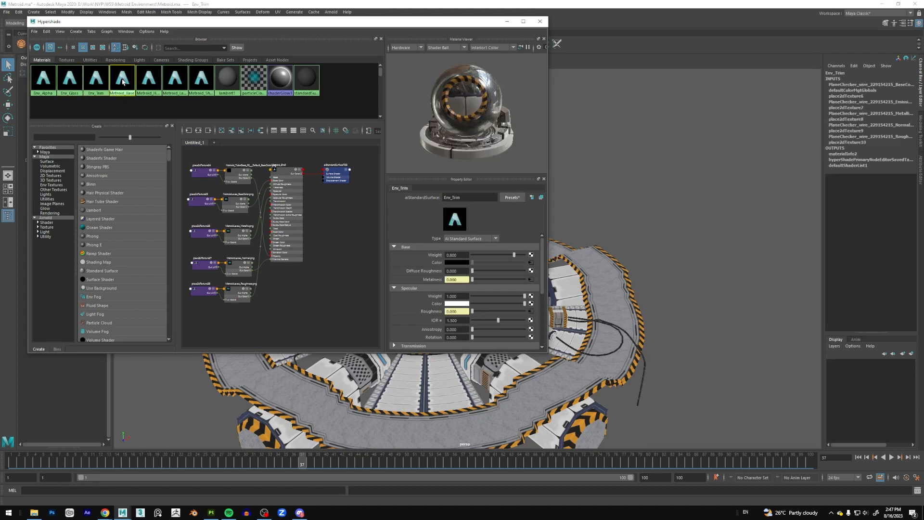
click(149, 81)
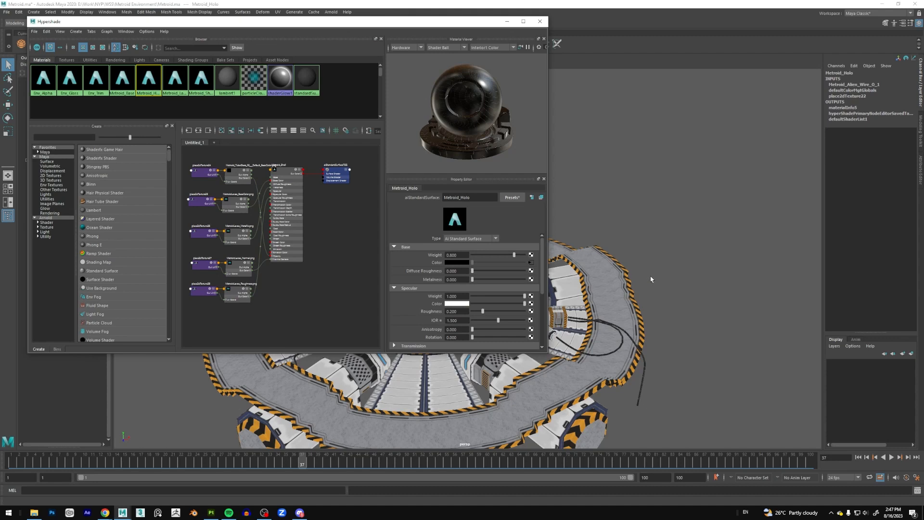
alt+drag(655, 270, 578, 236)
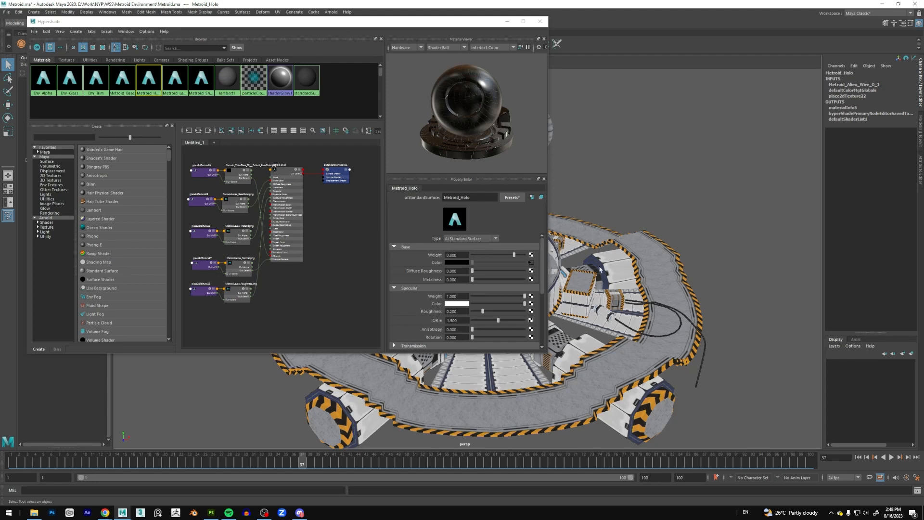
click(540, 21)
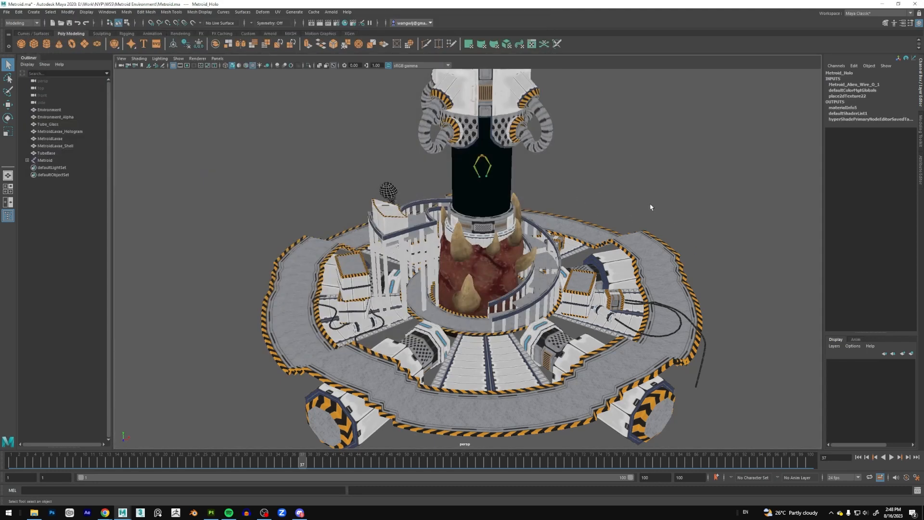
Select all scene objects from Environment through Metroid, frame them in the perspective view, and clear the selection.
scroll(651, 208, down, 6)
drag(652, 418, 252, 107)
drag(634, 380, 364, 133)
drag(659, 326, 538, 197)
click(523, 166)
click(45, 111)
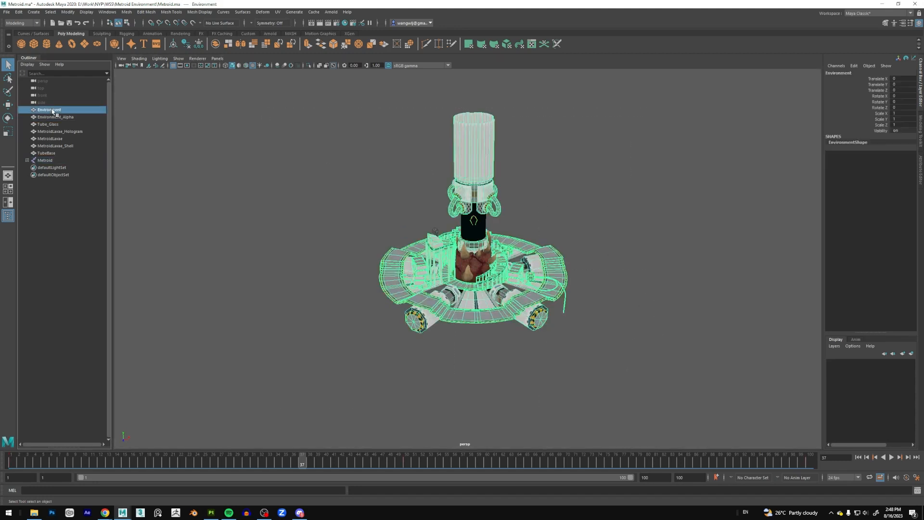
shift+click(57, 161)
key(f)
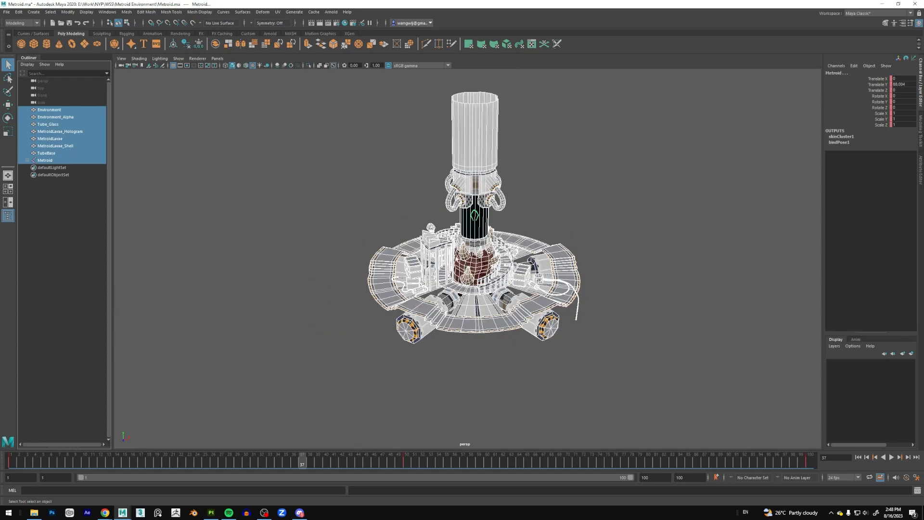
click(7, 12)
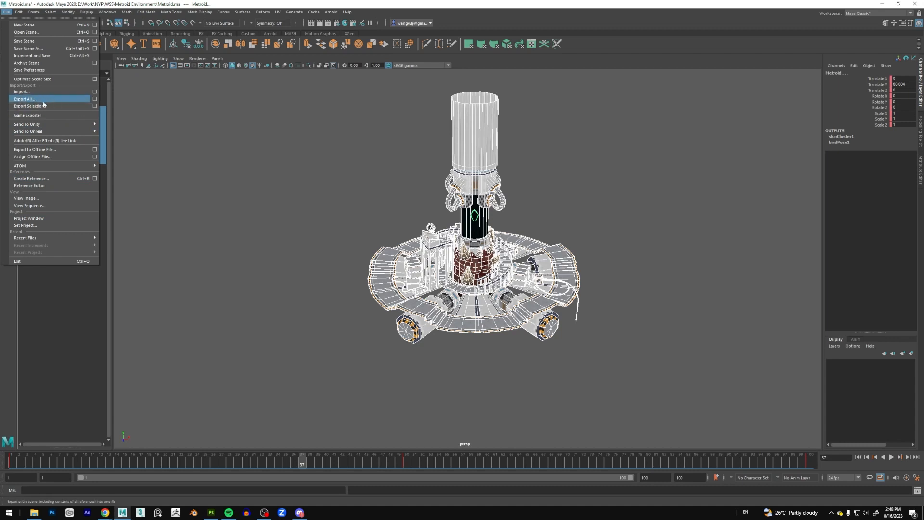
click(630, 294)
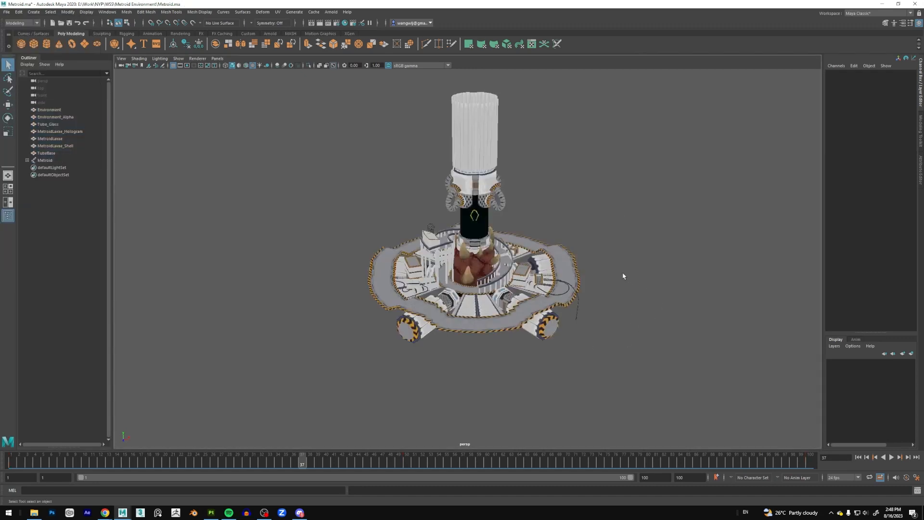
scroll(613, 277, up, 3)
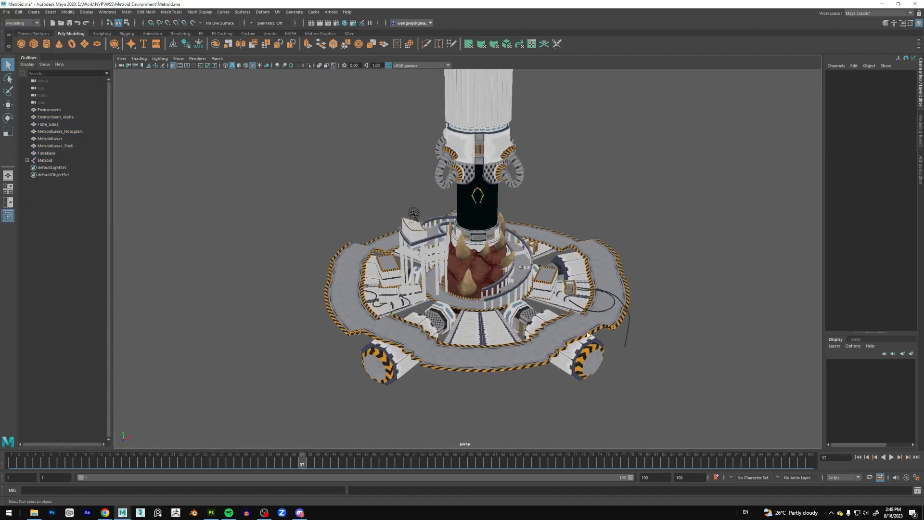
scroll(637, 284, up, 2)
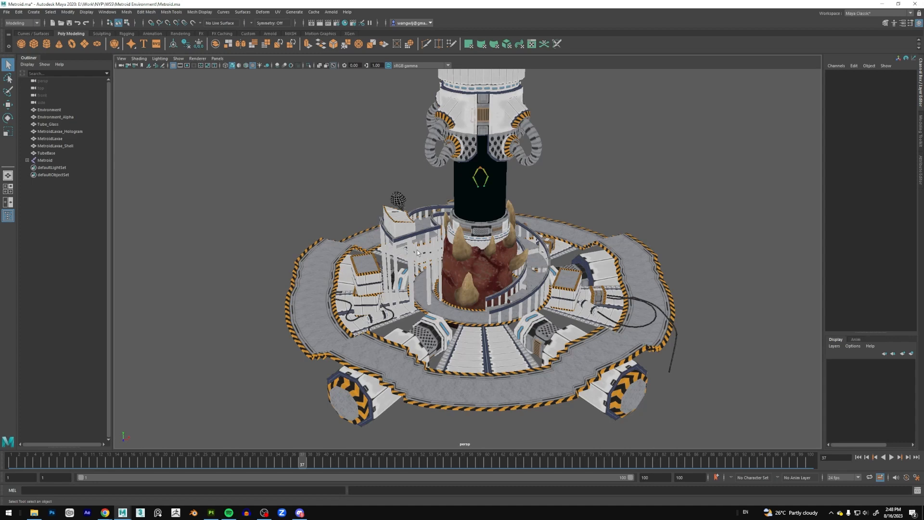
scroll(637, 259, down, 7)
drag(656, 412, 283, 139)
click(622, 353)
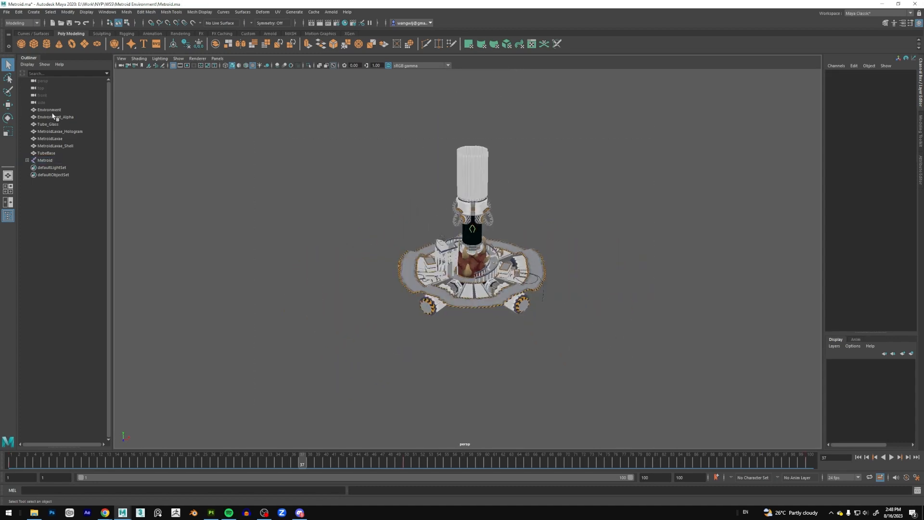
scroll(564, 271, up, 4)
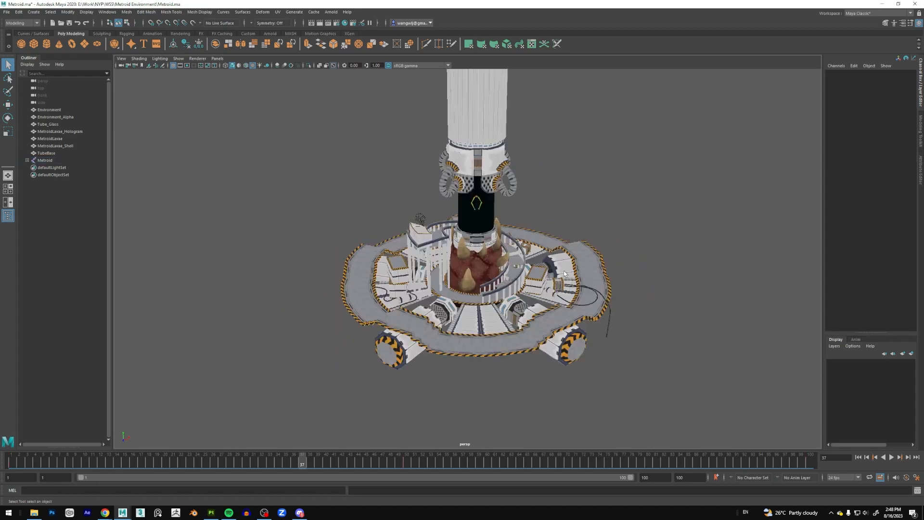
Review the Export All options and close them without exporting.
click(6, 12)
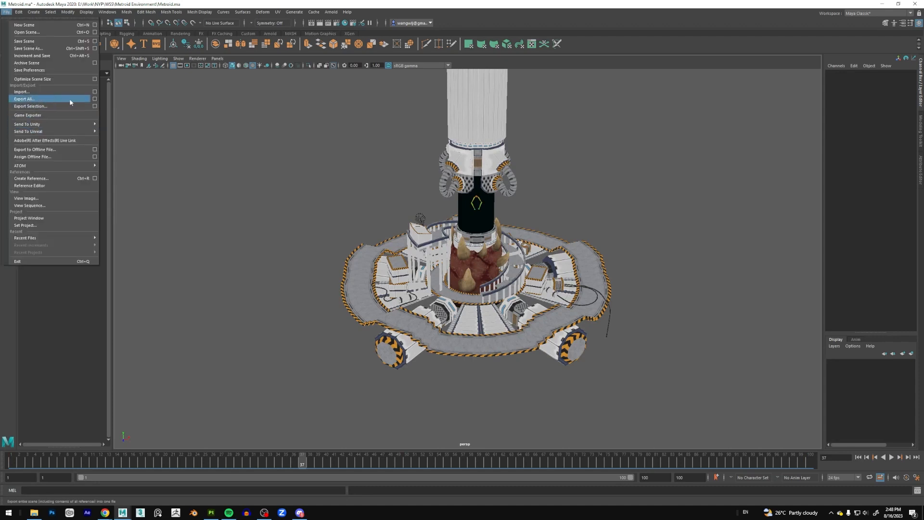
click(94, 99)
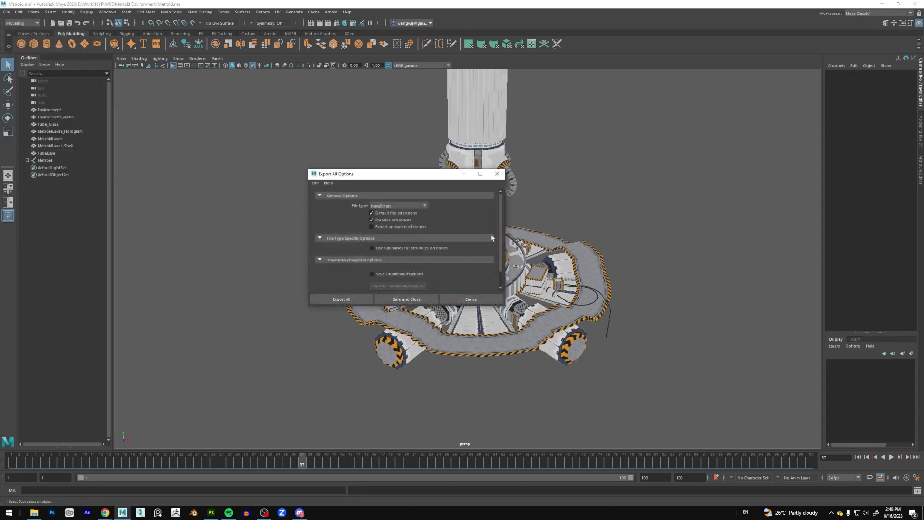
scroll(485, 264, down, 1)
scroll(485, 264, up, 1)
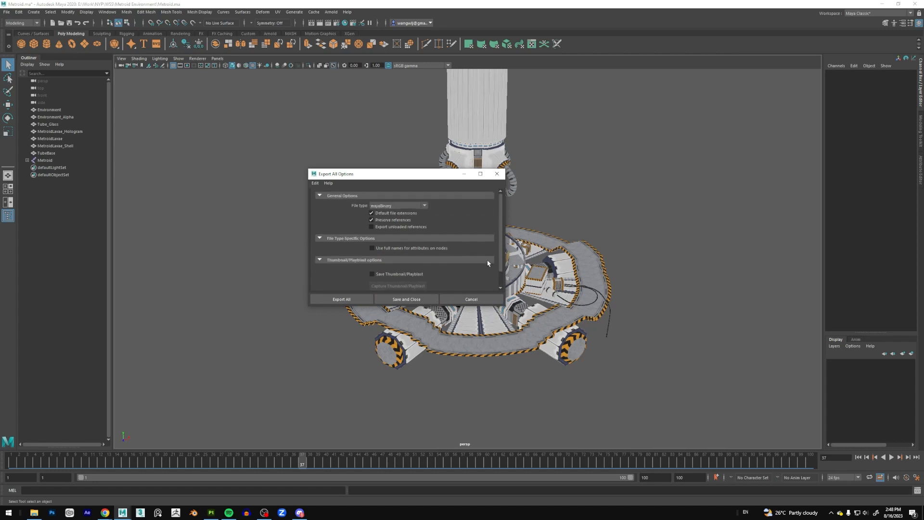
click(496, 173)
Choose FBX export as the file type for Export All, review its options, and close the dialog without exporting.
click(6, 12)
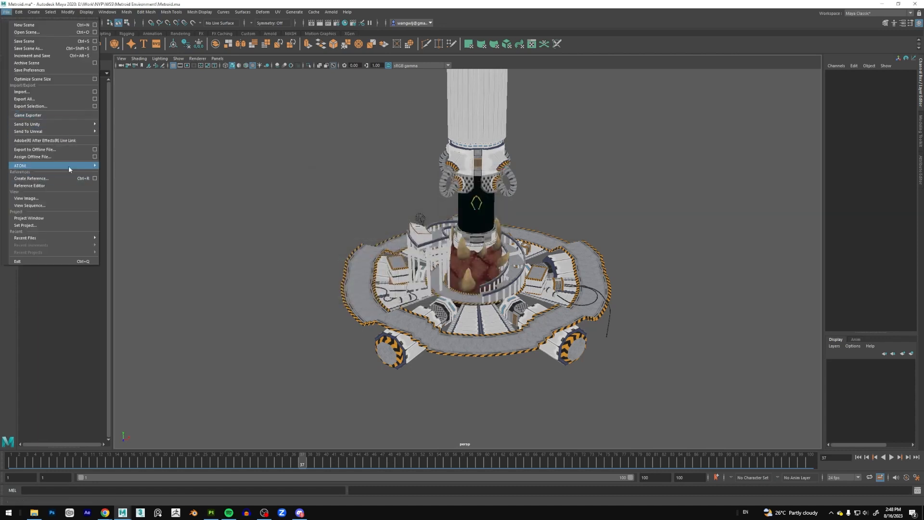
click(66, 100)
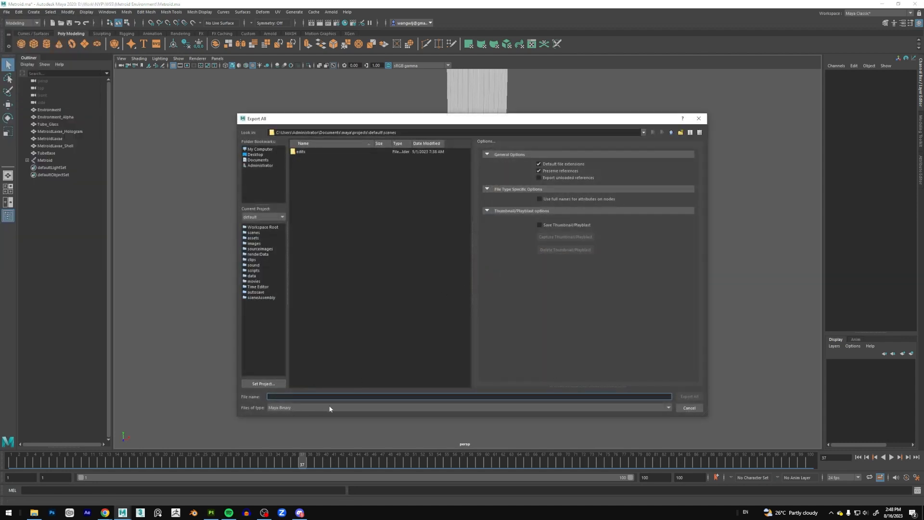
click(308, 408)
scroll(304, 436, down, 3)
scroll(304, 436, down, 1)
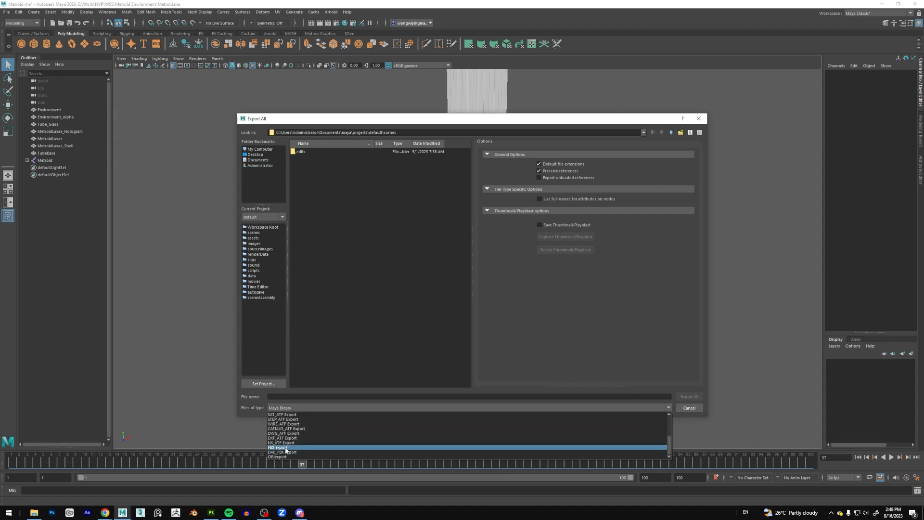
click(285, 447)
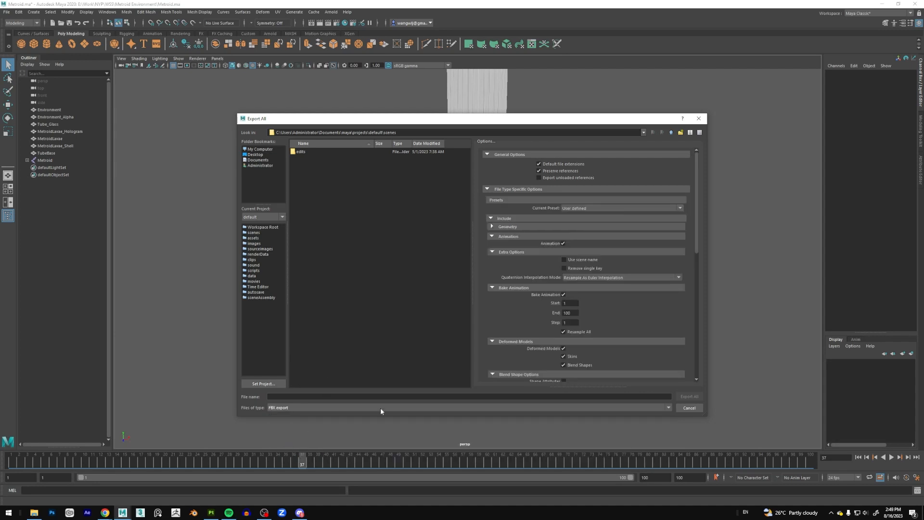
click(698, 118)
Look through the list of plug-ins in the Plug-in Manager and close it.
click(107, 12)
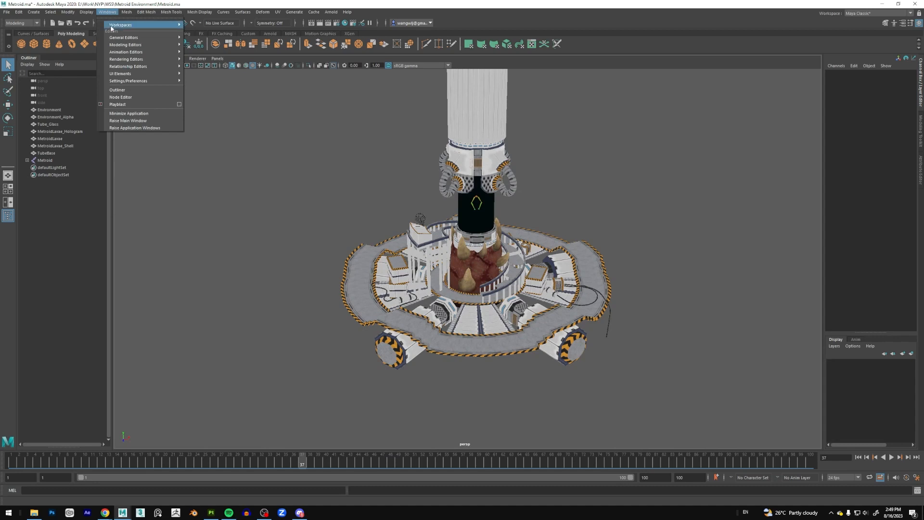
mouse_move(114, 25)
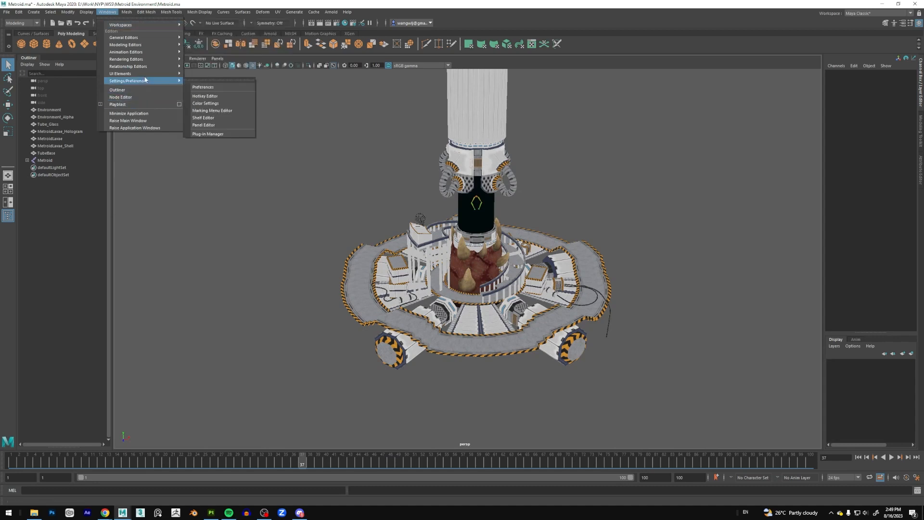
mouse_move(146, 84)
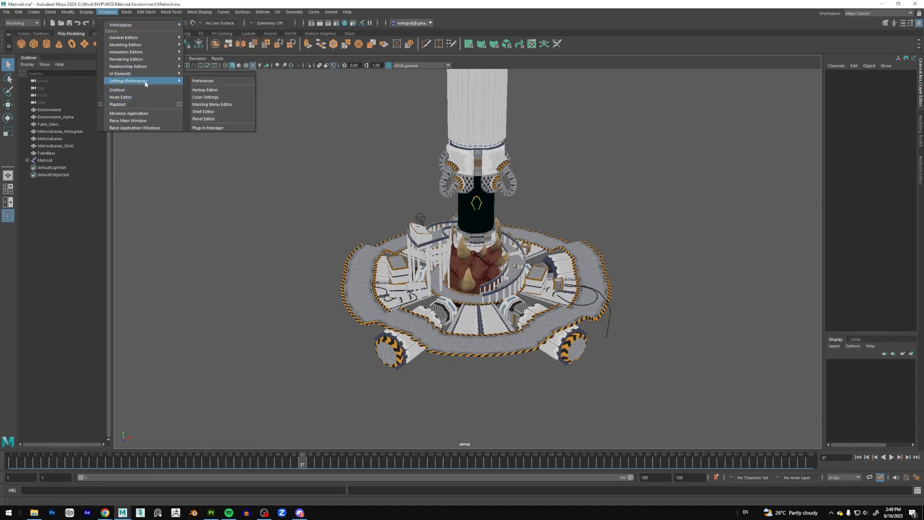
click(208, 127)
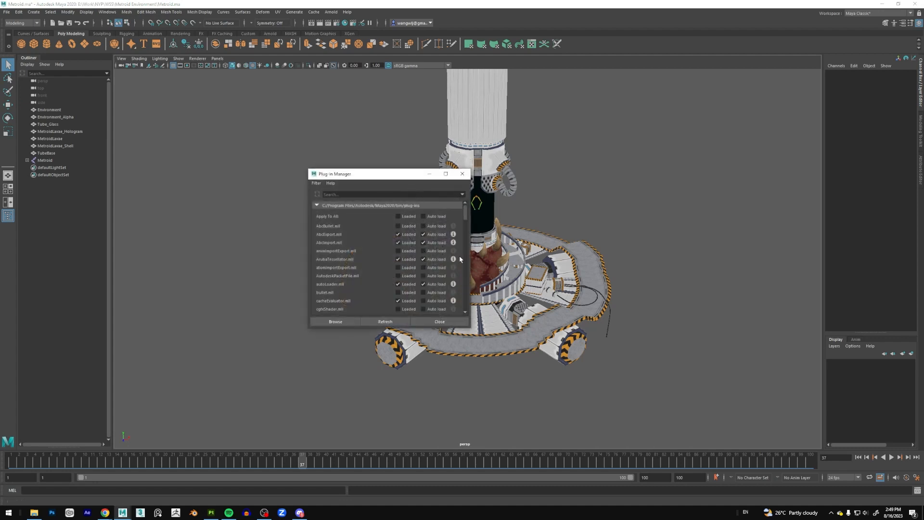
scroll(465, 217, down, 2)
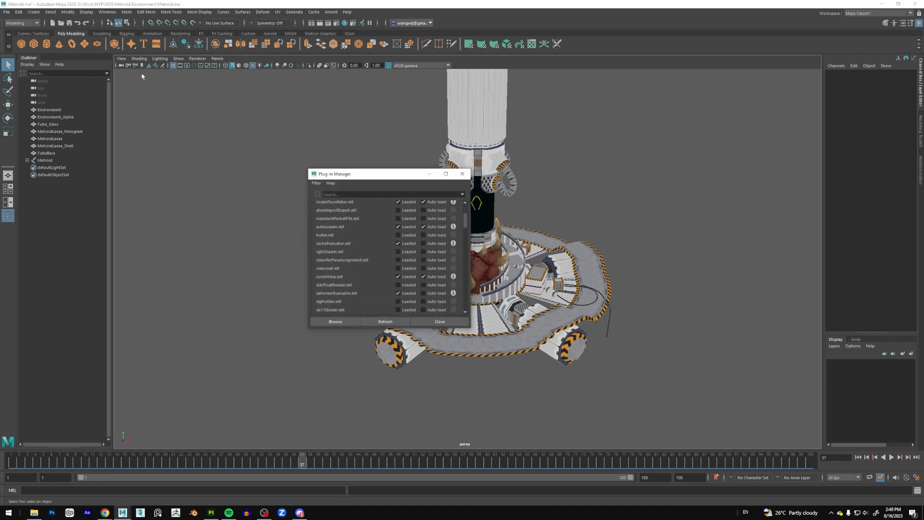
click(462, 172)
Search the Plug-in Manager for fbx and check whether the FBX plug-ins are loaded and set to auto load.
click(106, 12)
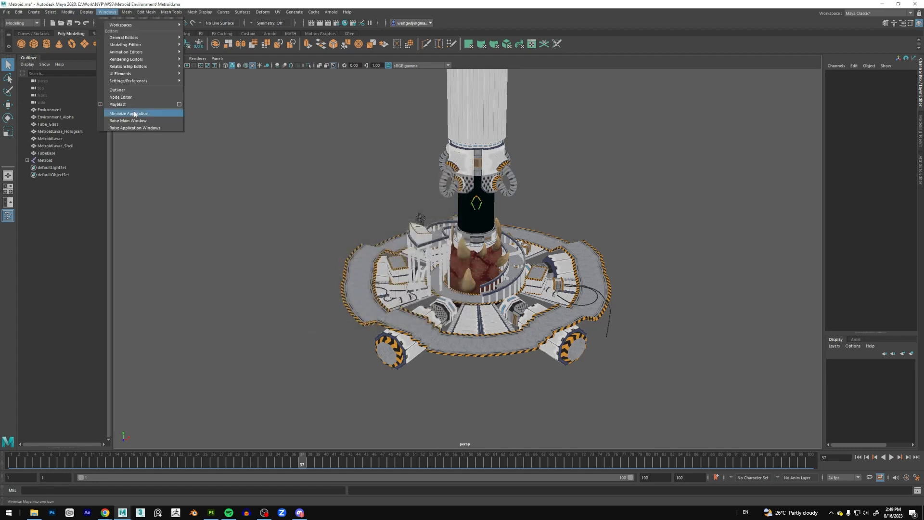
mouse_move(157, 81)
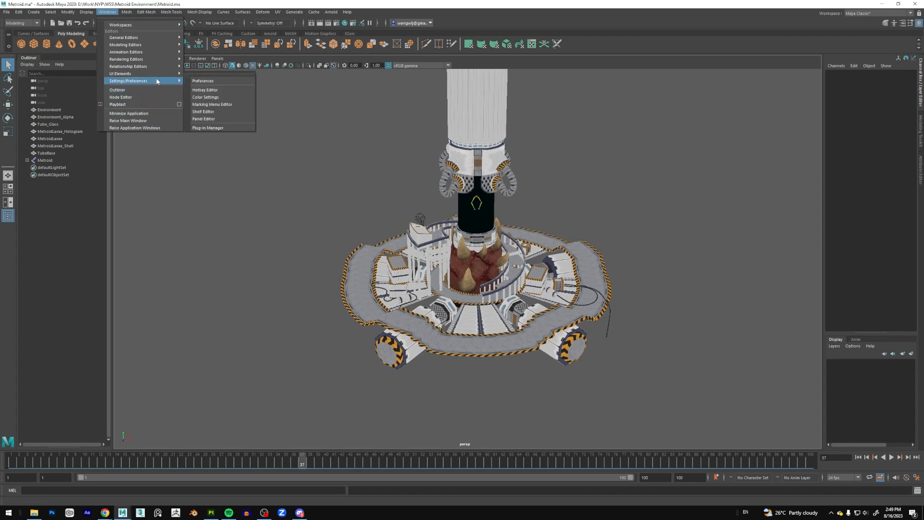
click(208, 128)
scroll(467, 221, down, 6)
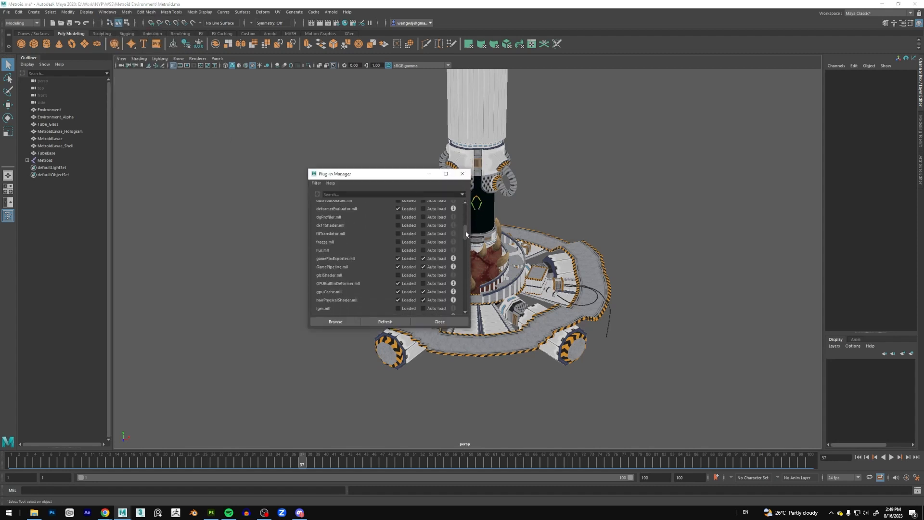
click(363, 194)
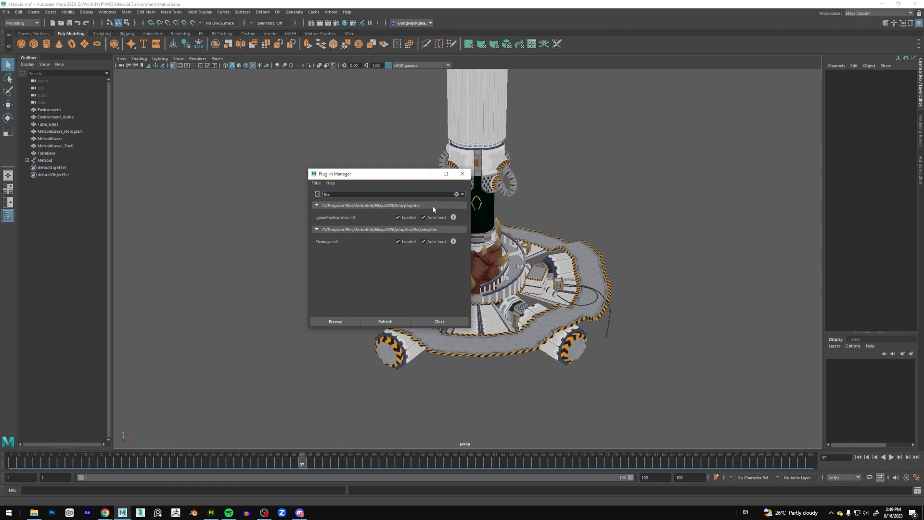
click(462, 174)
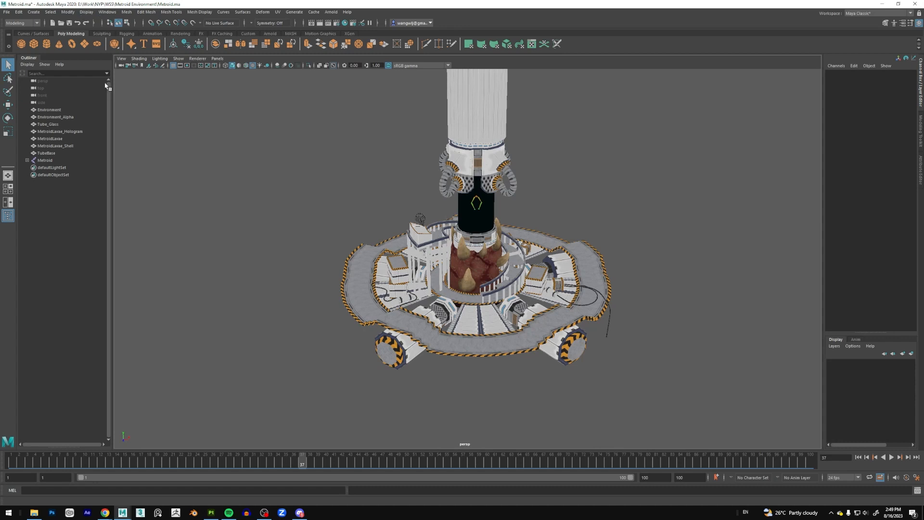
Open Export All for the whole scene and set the file type to FBX export.
click(6, 12)
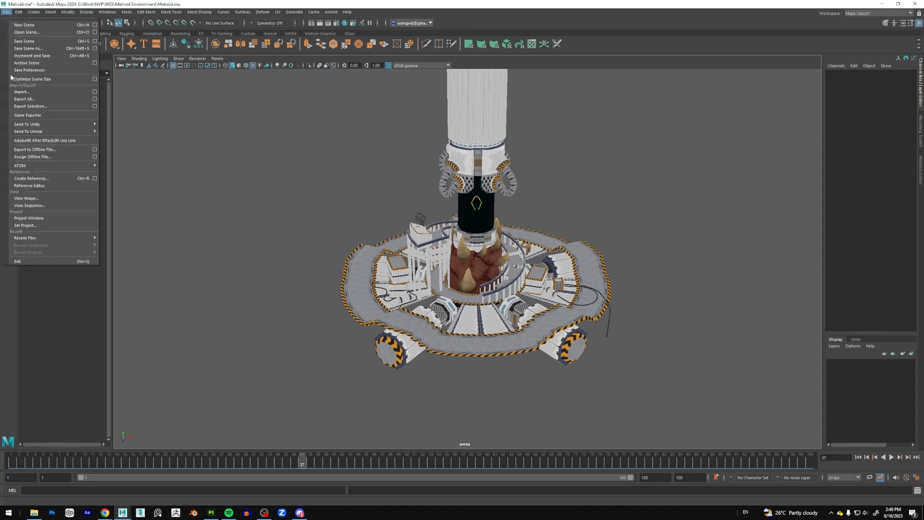
click(45, 100)
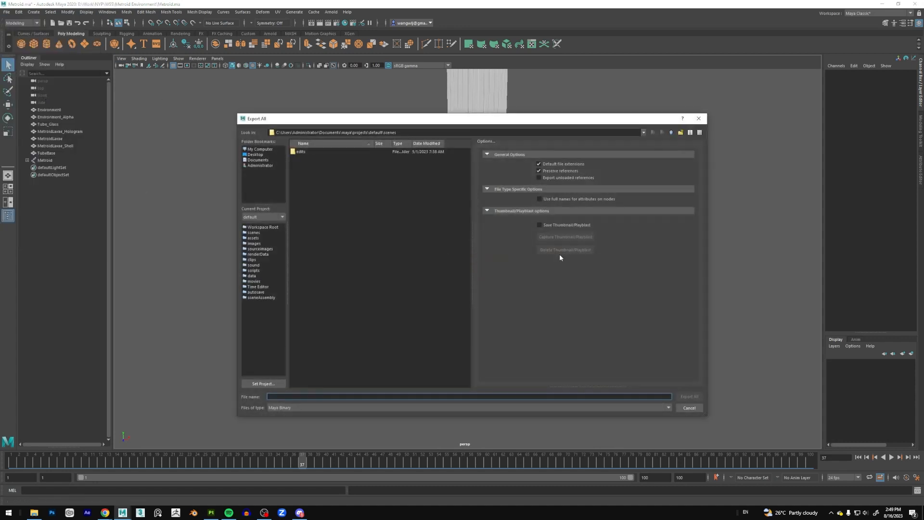
click(358, 408)
scroll(327, 445, down, 5)
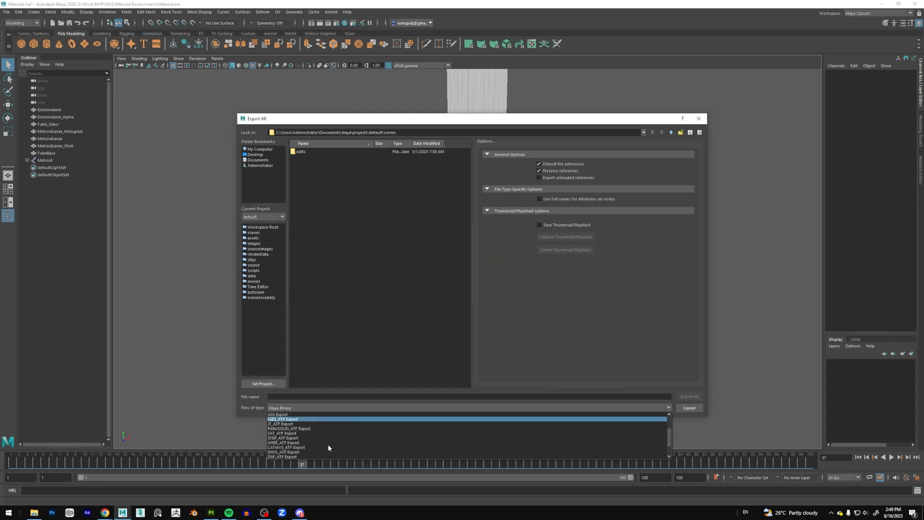
click(284, 453)
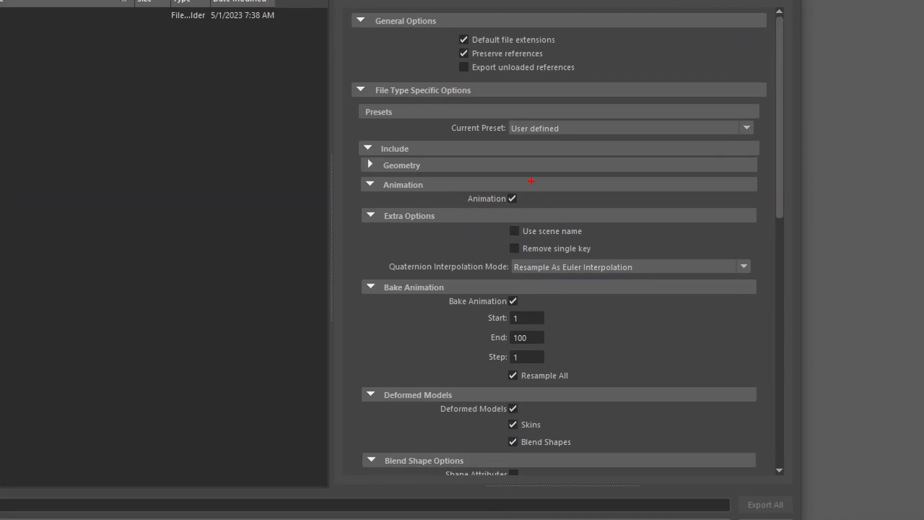
Review the FBX export options, including Bake Animation, Deformed Models, Geometry Cache and Embed Media.
mouse_move(523, 183)
mouse_down()
mouse_move(504, 190)
mouse_move(532, 211)
mouse_up()
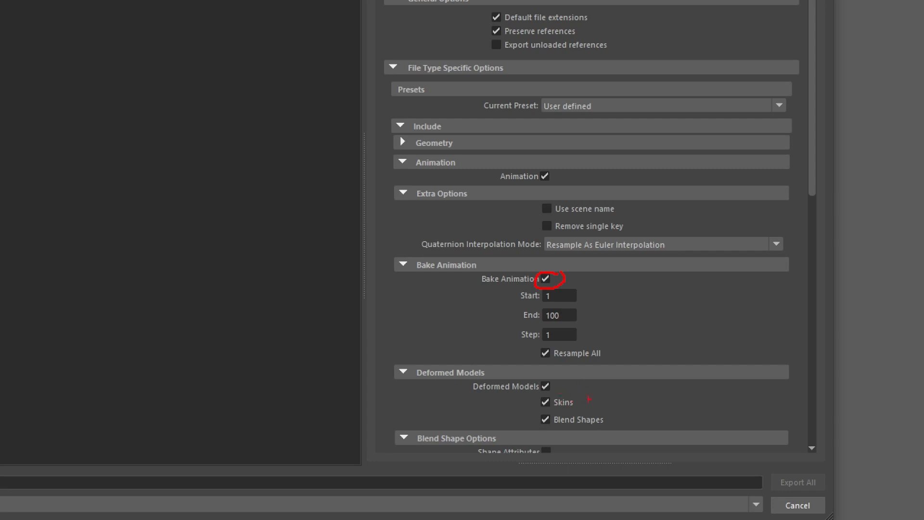
drag(558, 382, 467, 388)
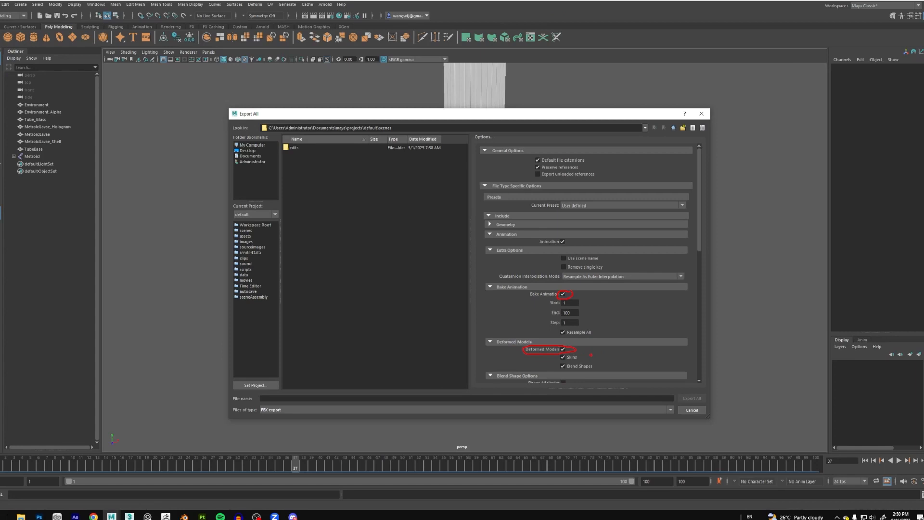
scroll(647, 336, down, 8)
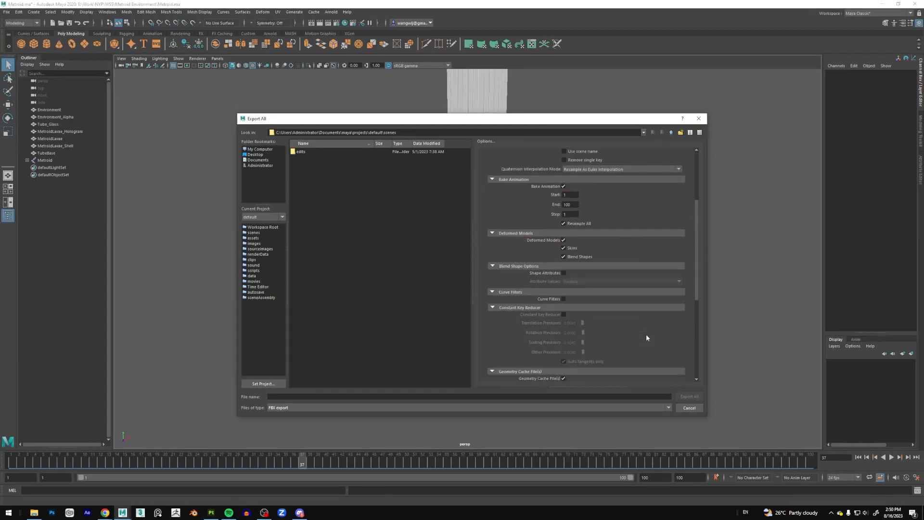
scroll(646, 337, down, 3)
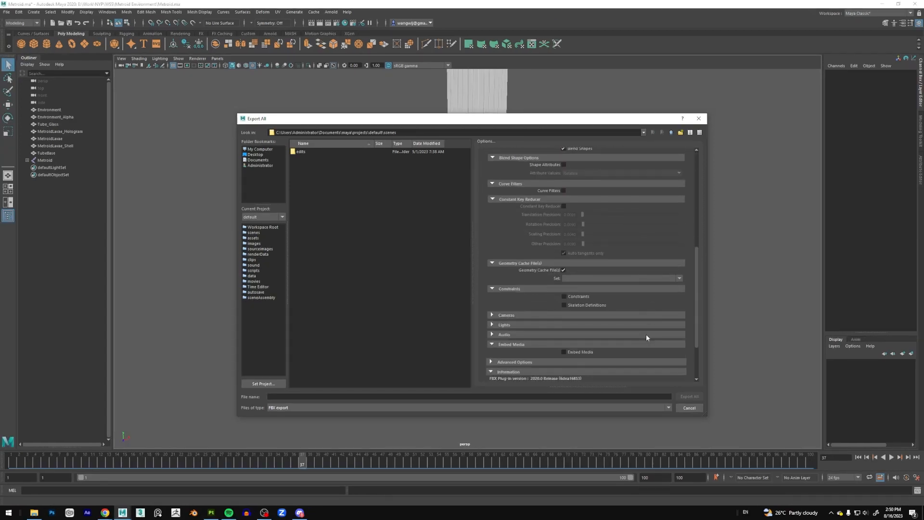
scroll(646, 335, up, 12)
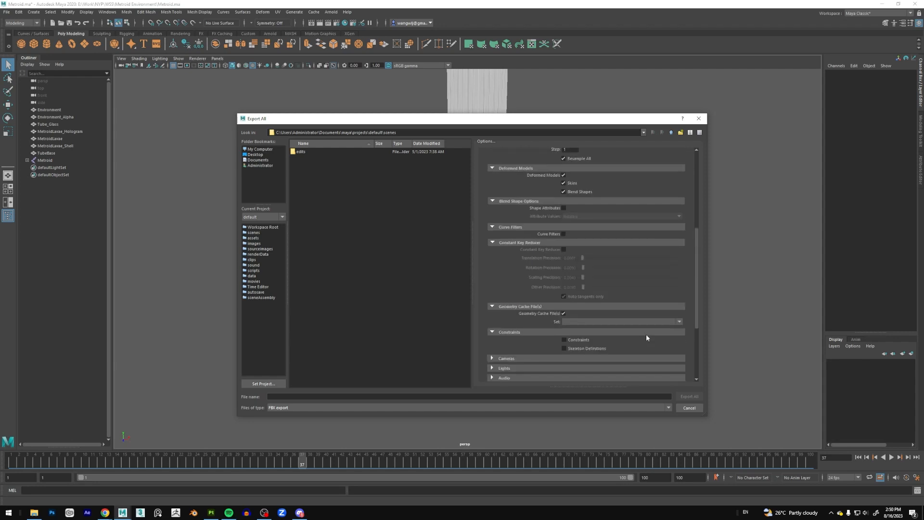
click(491, 236)
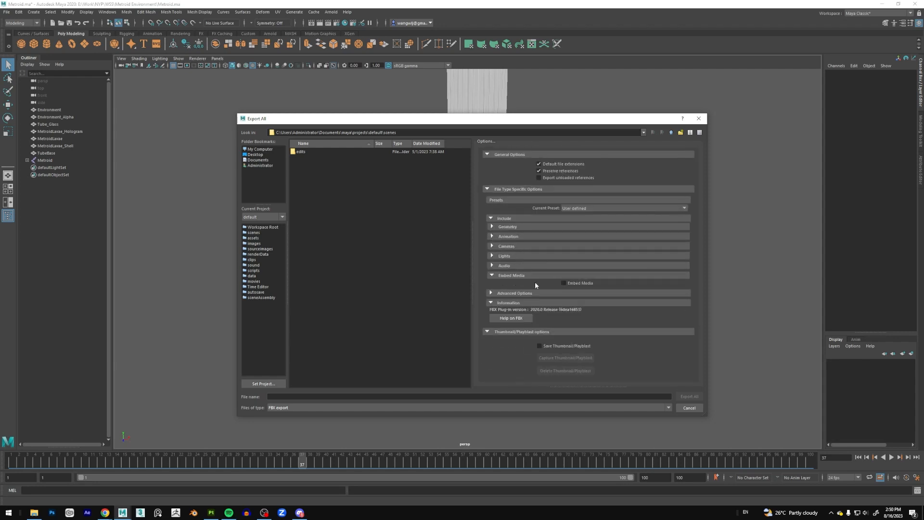
click(568, 284)
click(491, 236)
scroll(612, 287, down, 5)
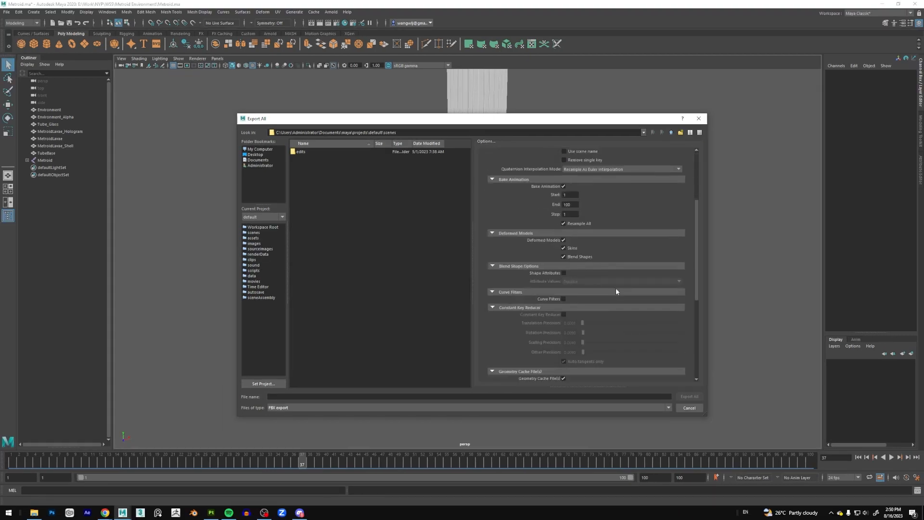
scroll(616, 291, down, 3)
scroll(616, 291, up, 6)
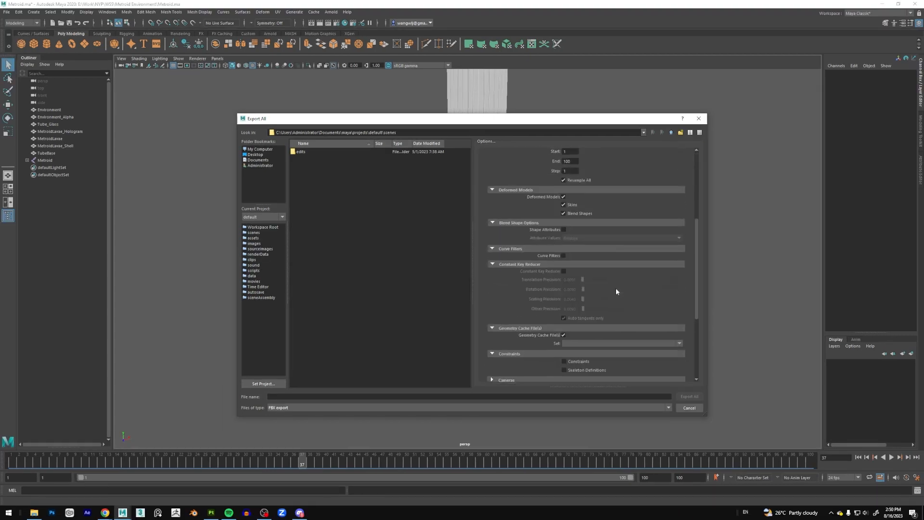
Export the scene over the existing Final_Metroid_v2.fbx in the Exported Meshes folder.
click(495, 216)
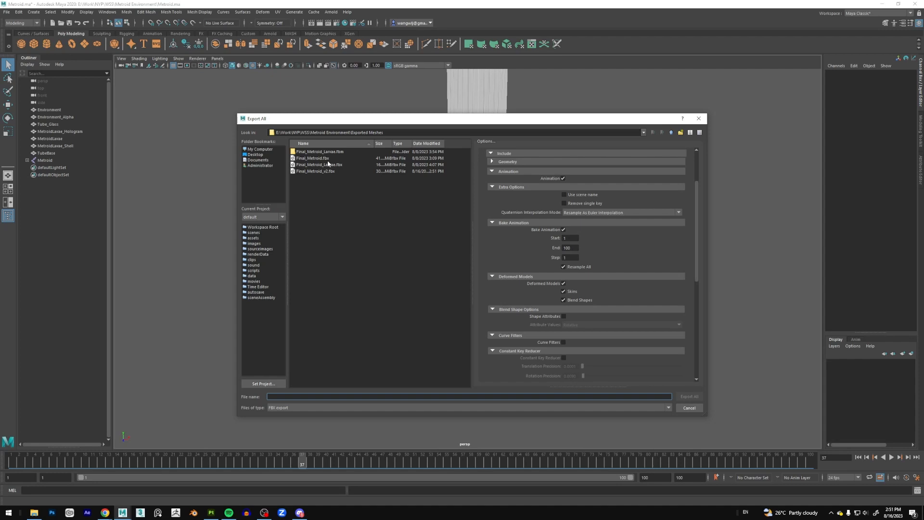
double_click(325, 170)
click(450, 278)
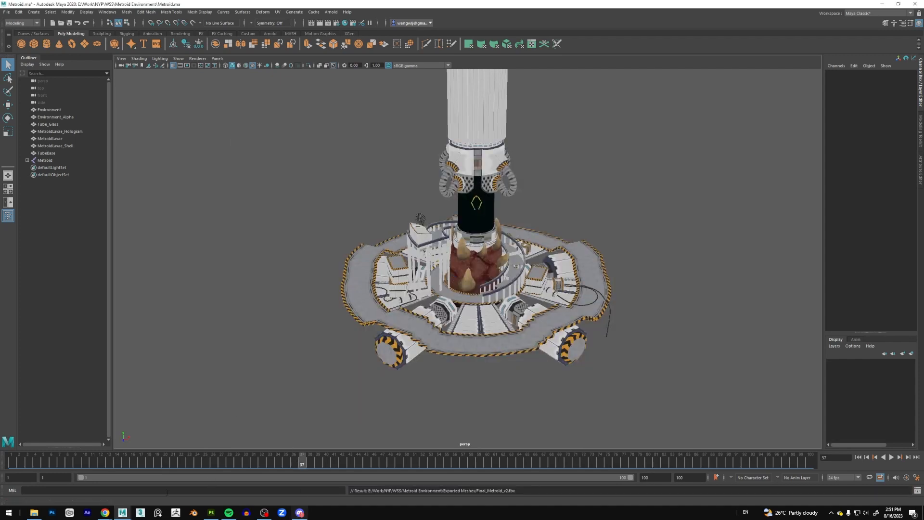
Switch to Sketchfab in Chrome and start uploading a new model.
mouse_move(105, 513)
click(141, 487)
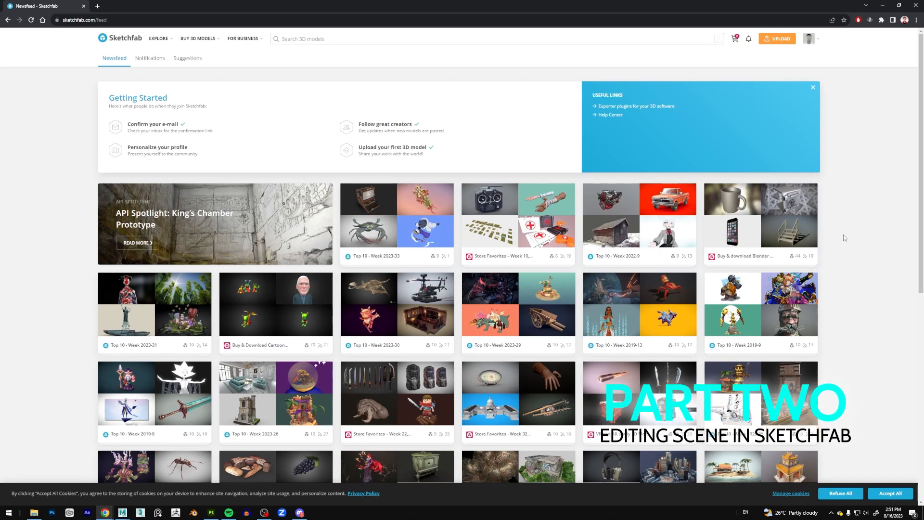
click(809, 39)
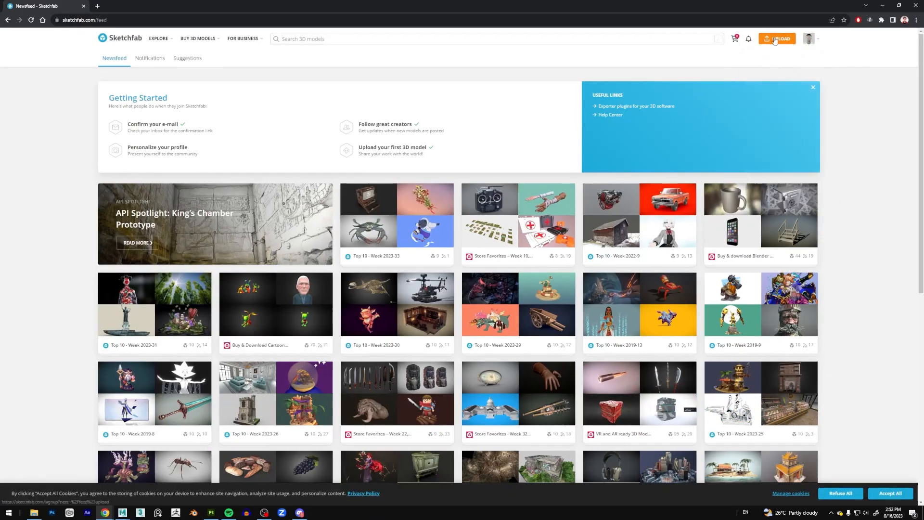
click(776, 61)
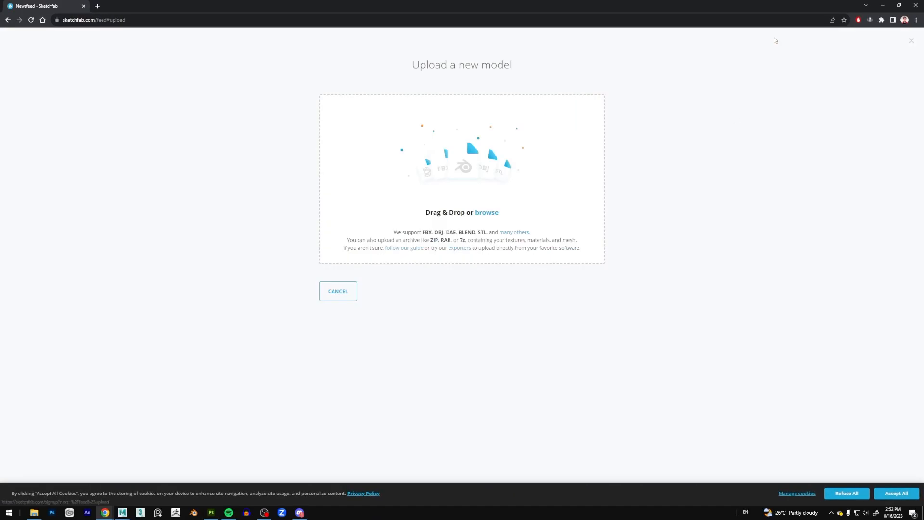
Switch to File Explorer, go to the Exported Meshes folder of Metroid Environment and select Final_Metroid_v2.fbx.
click(34, 513)
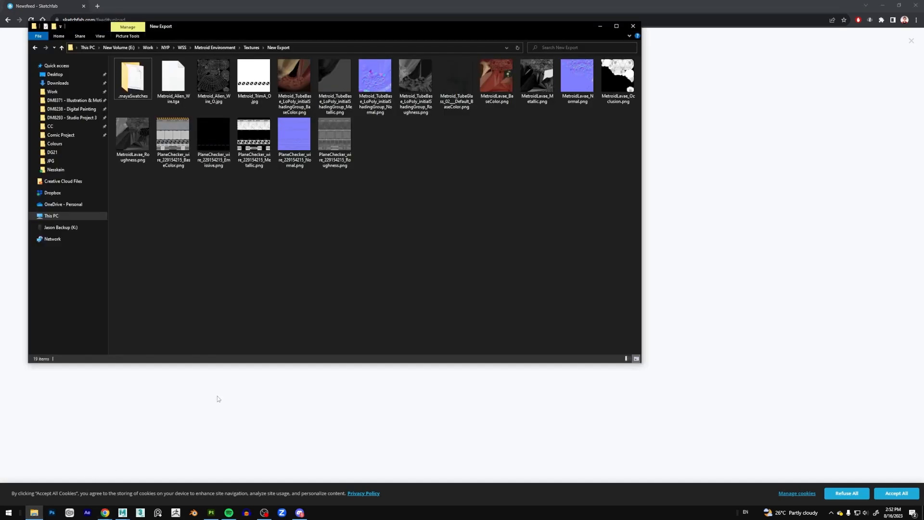
click(36, 48)
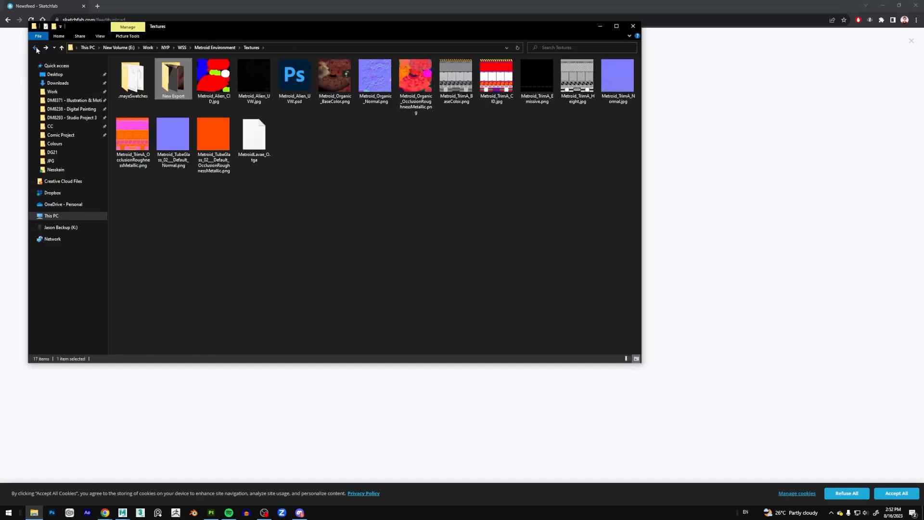
click(35, 48)
double_click(173, 79)
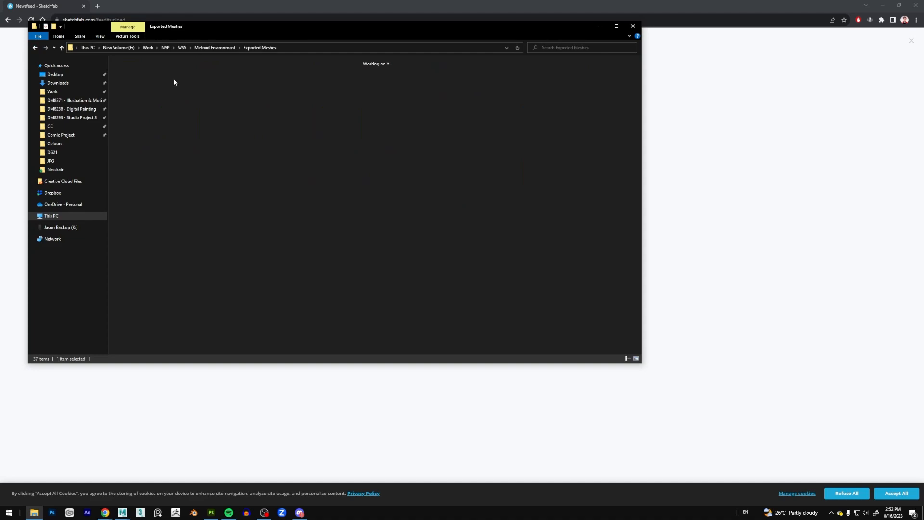
click(144, 137)
Add Final_Metroid_v2.fbx from the folder window to the Sketchfab upload area and upload it.
drag(290, 29, 727, 86)
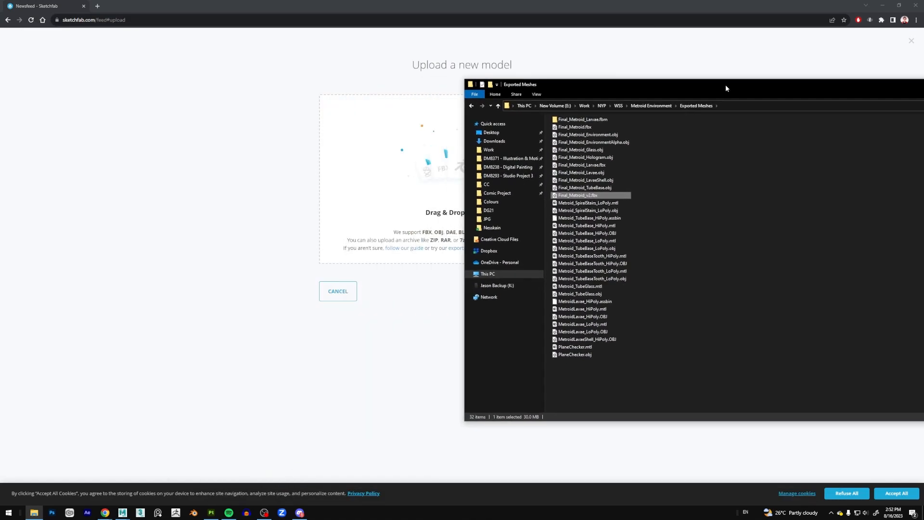
drag(573, 195, 437, 198)
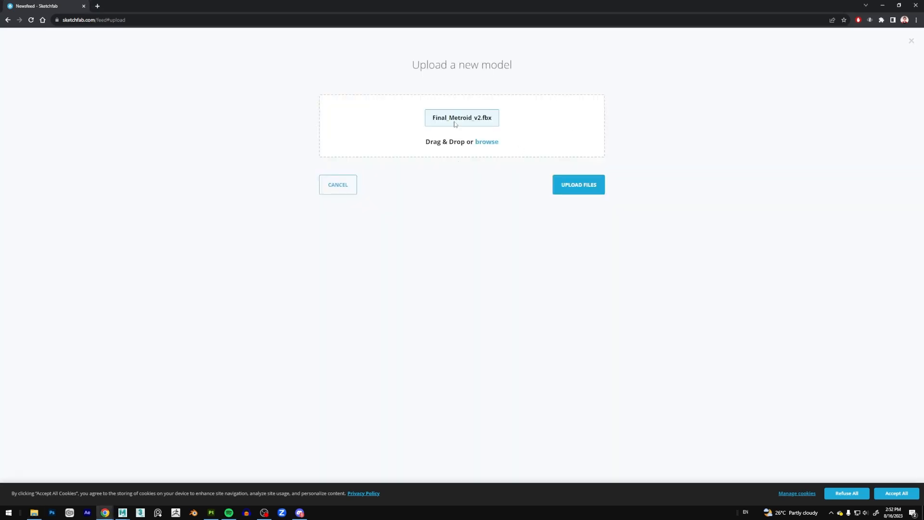
click(579, 189)
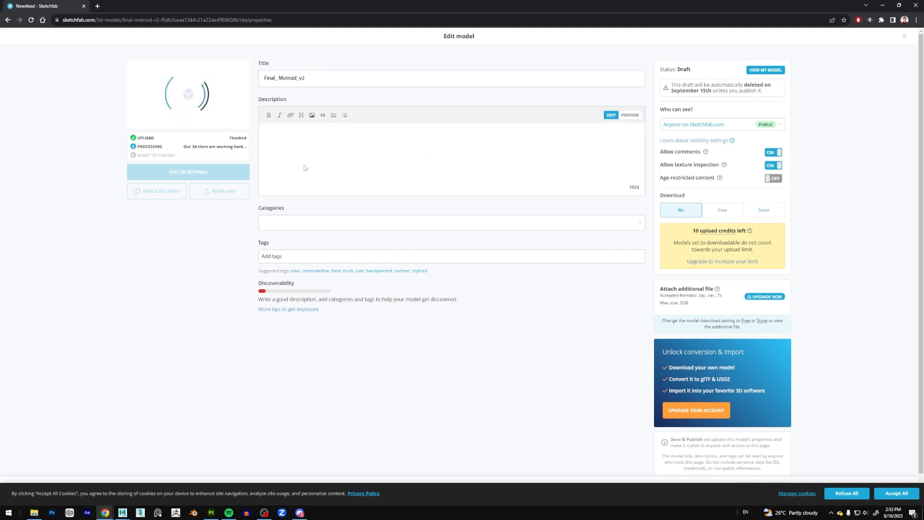
Look over the model's category choices, tags field and upload credit information without changing them.
click(297, 228)
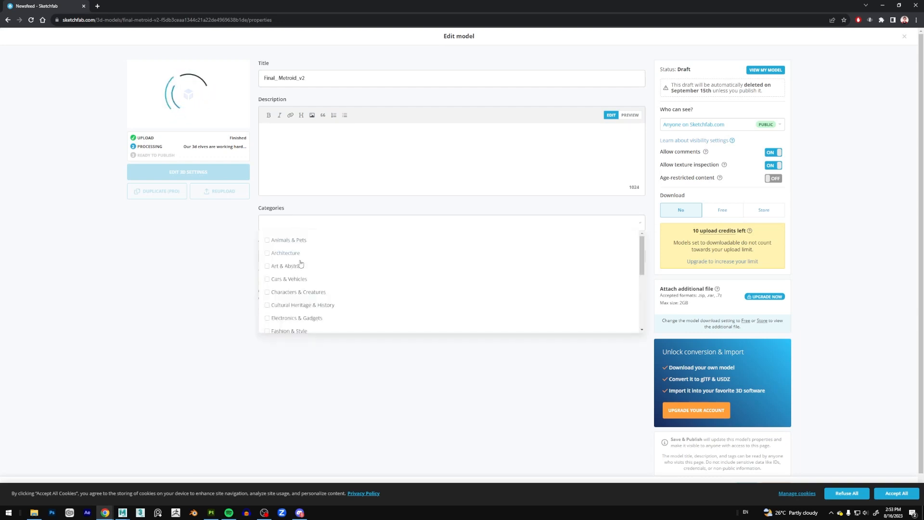
click(218, 299)
click(287, 255)
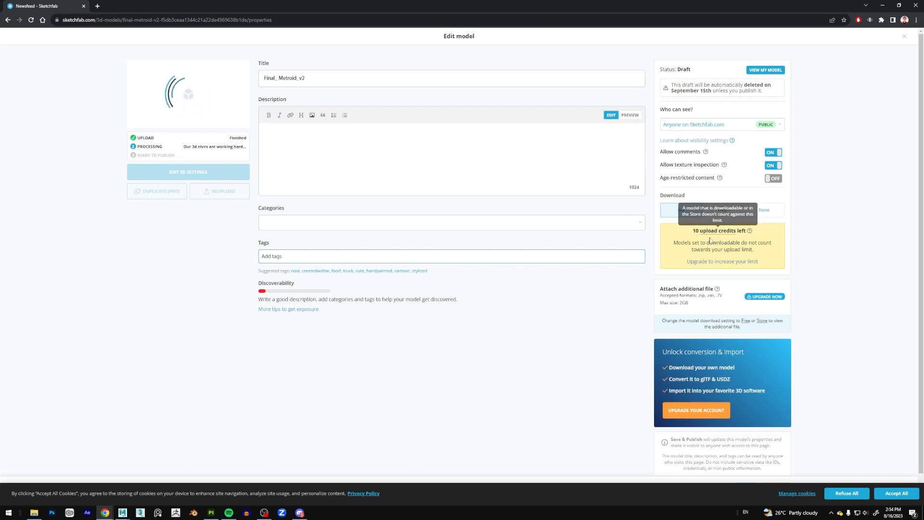
mouse_move(719, 234)
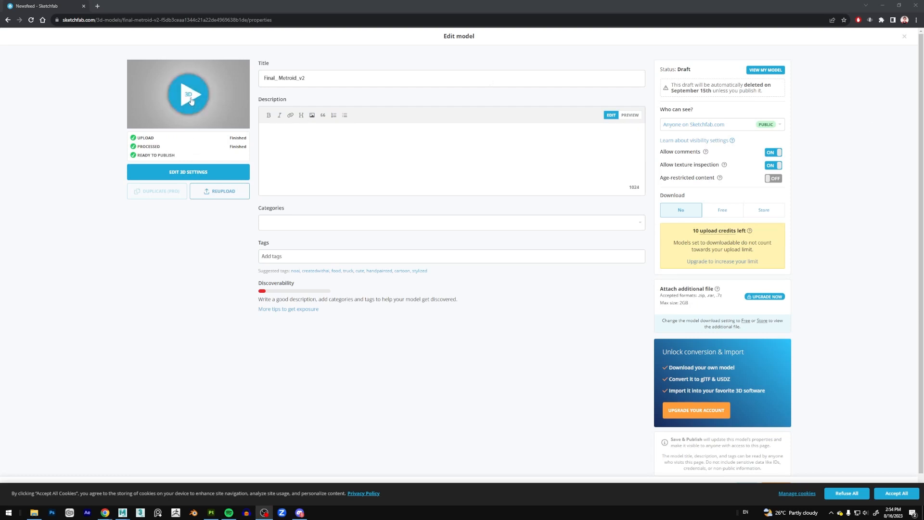
Open the 3D settings of the uploaded Final_Metroid_v2 model and inspect the lab from different angles.
click(191, 172)
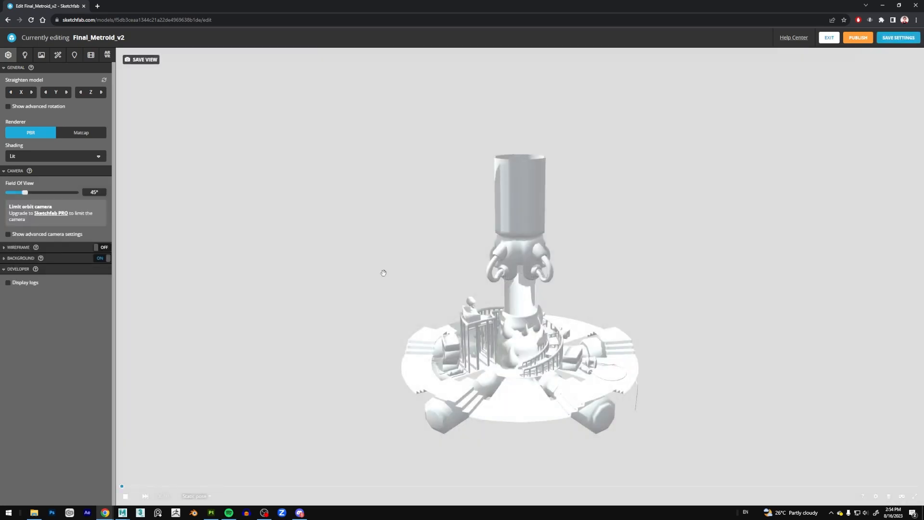
drag(669, 357, 652, 364)
scroll(652, 356, up, 4)
right_drag(676, 344, 635, 292)
scroll(633, 255, down, 2)
right_drag(540, 245, 546, 149)
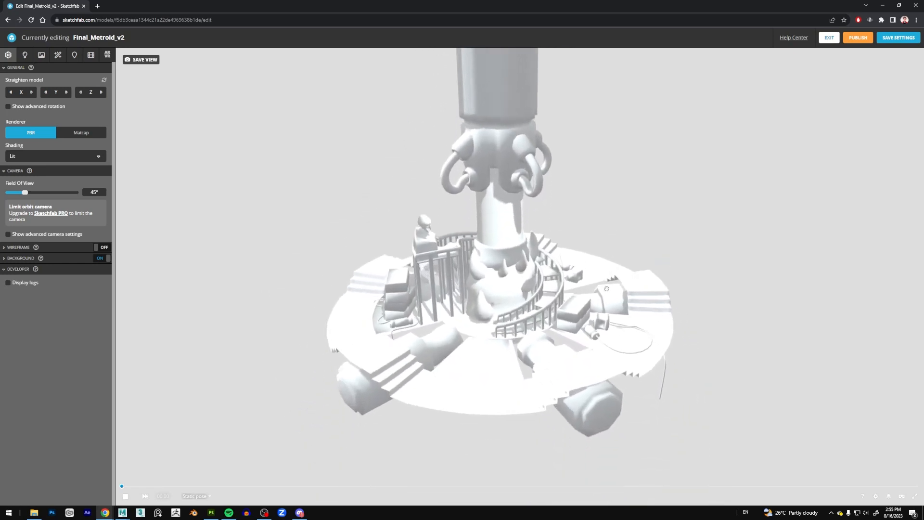
Open the material settings and check the list of materials, keeping Metroid_Larvae selected.
click(41, 55)
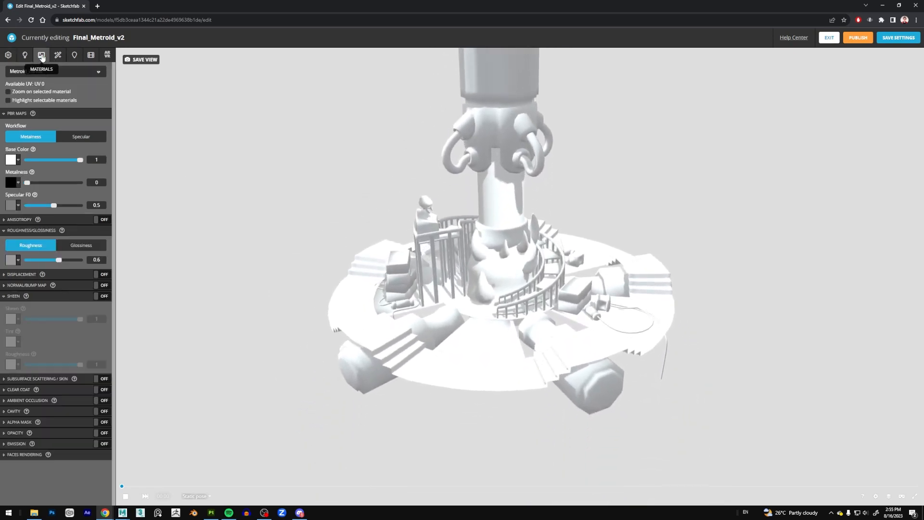
click(69, 72)
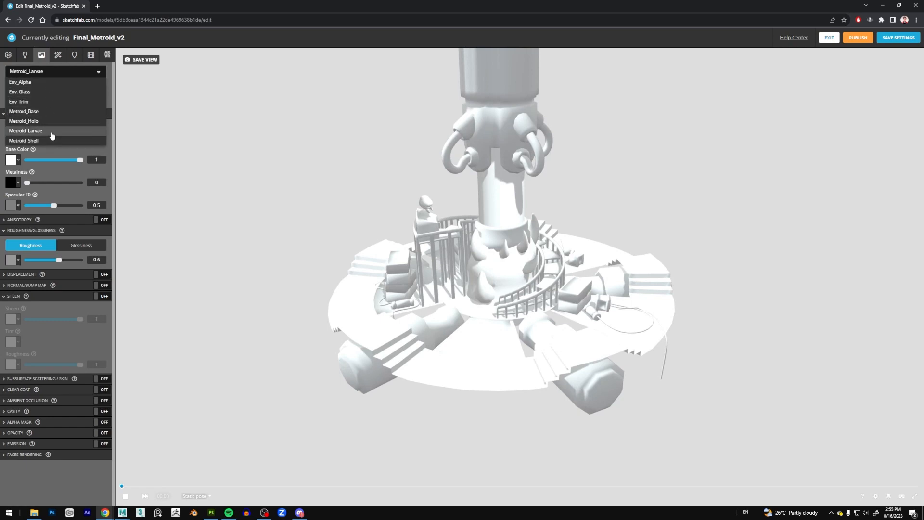
drag(369, 185, 555, 293)
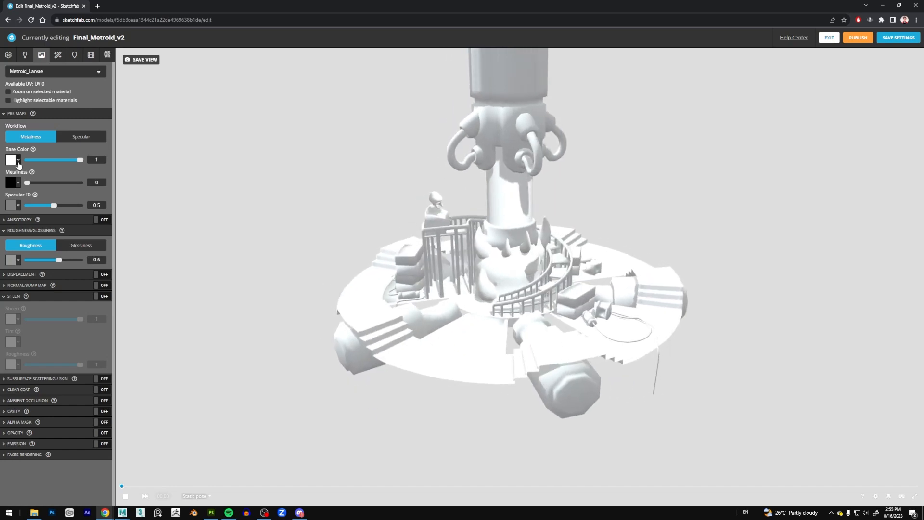
Open the texture manager from Metroid_Larvae's base color, look through the uploaded textures and close it.
click(18, 162)
click(30, 179)
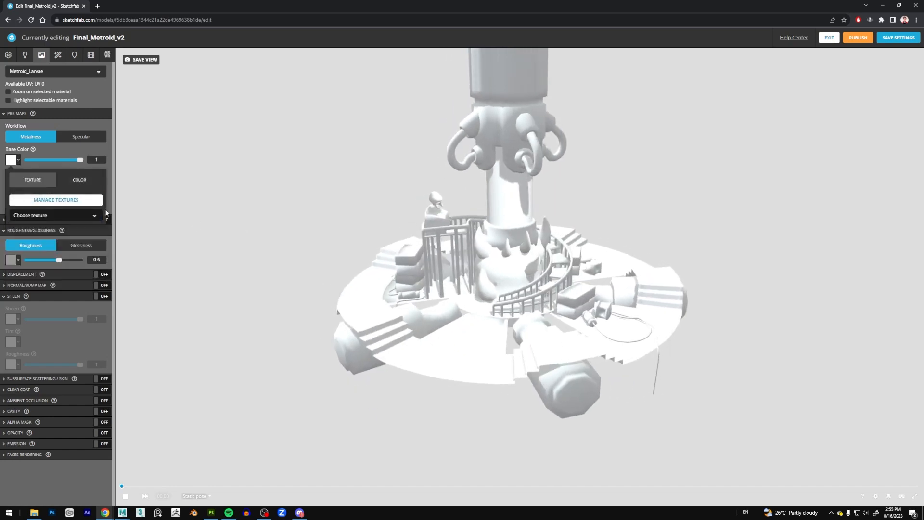
click(89, 201)
scroll(401, 270, down, 6)
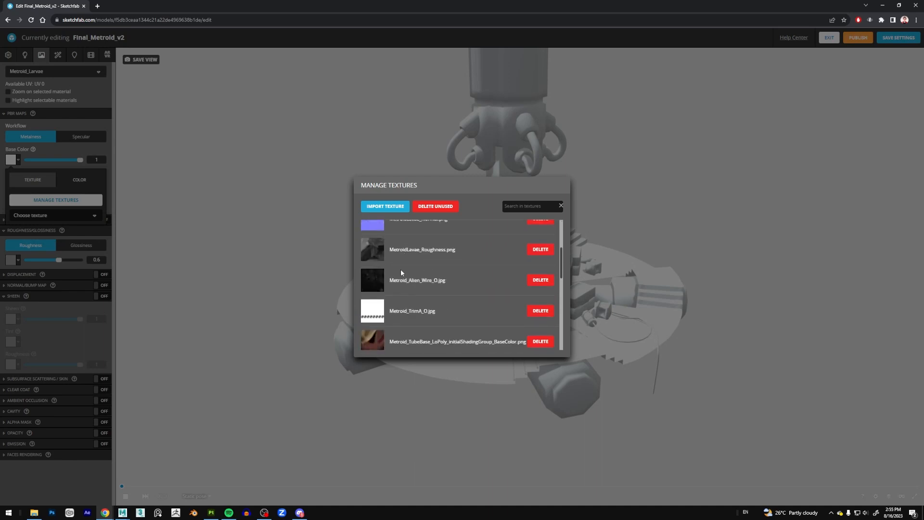
scroll(375, 270, down, 2)
scroll(378, 241, up, 8)
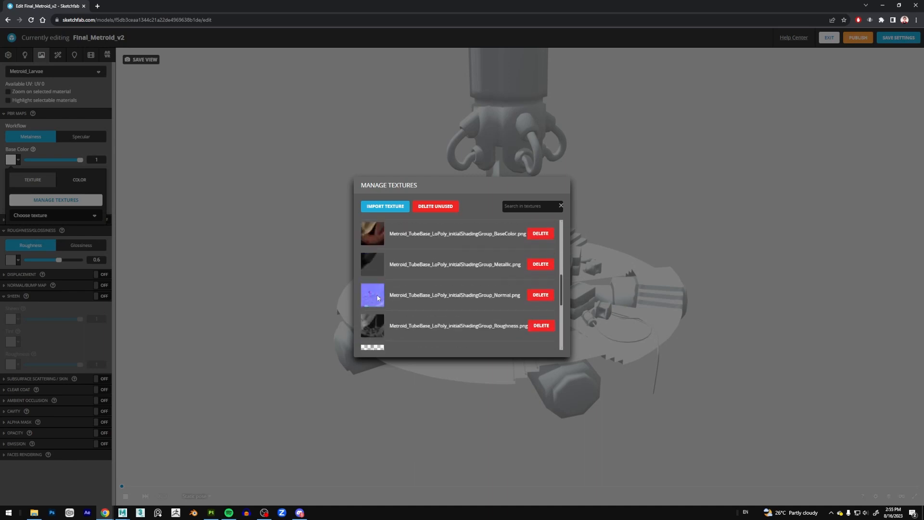
click(322, 302)
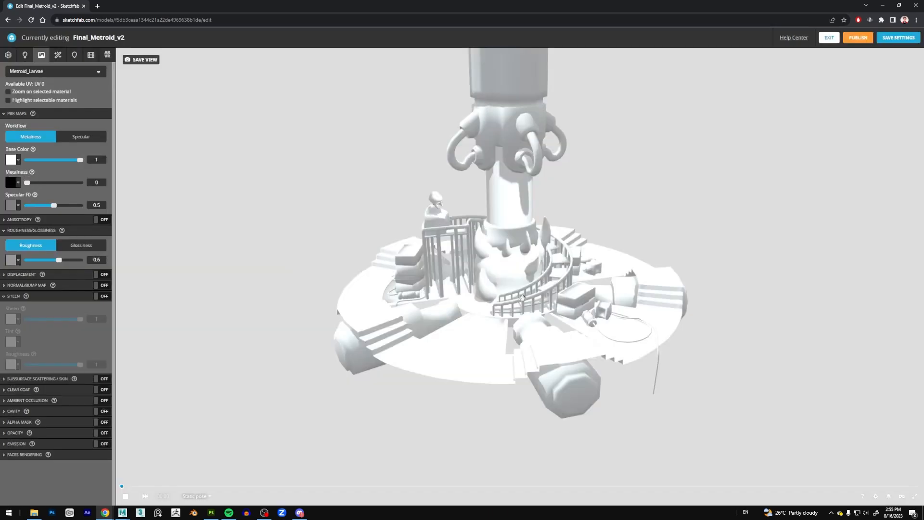
Look at which parts of the lab use the Metroid_Base, Env_Trim and Env_Alpha materials by selecting each one.
right_drag(520, 196, 505, 231)
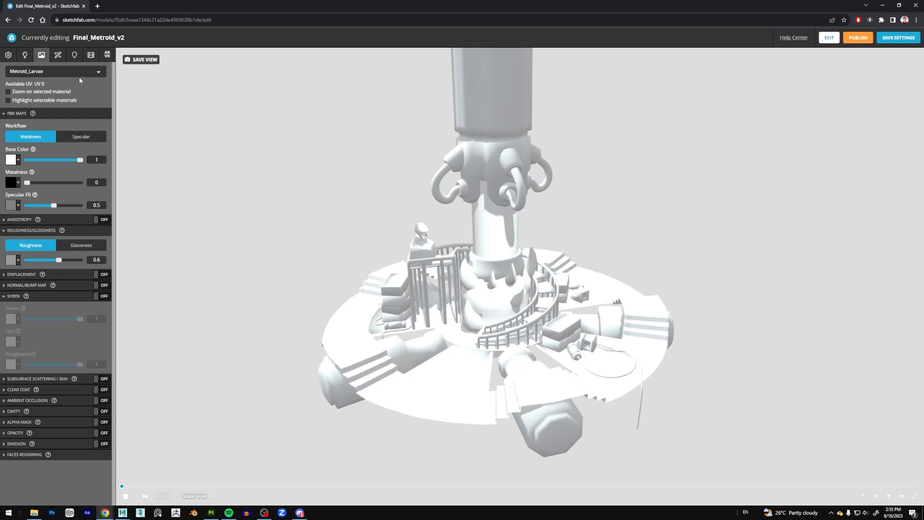
click(63, 75)
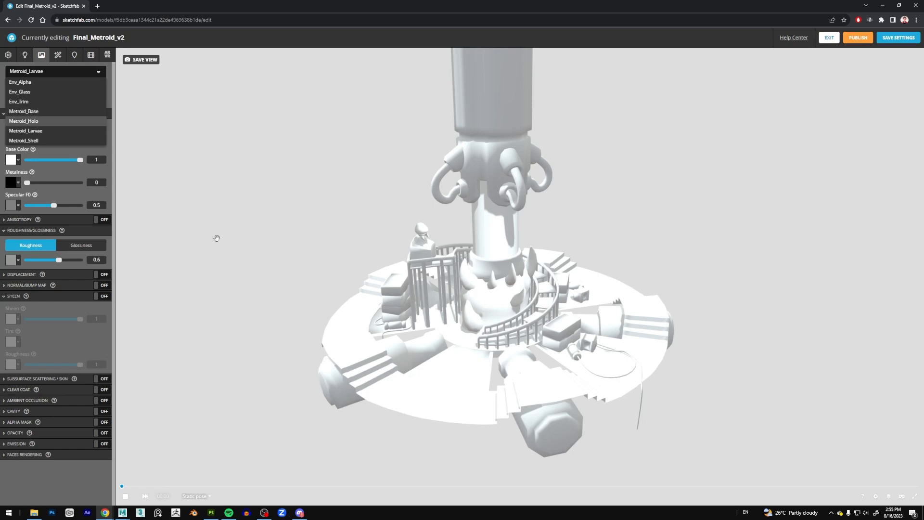
click(38, 111)
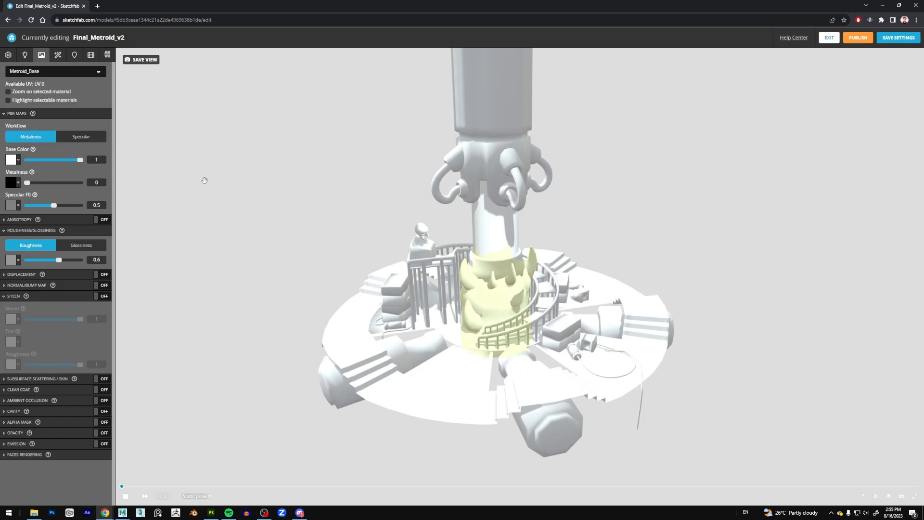
click(58, 76)
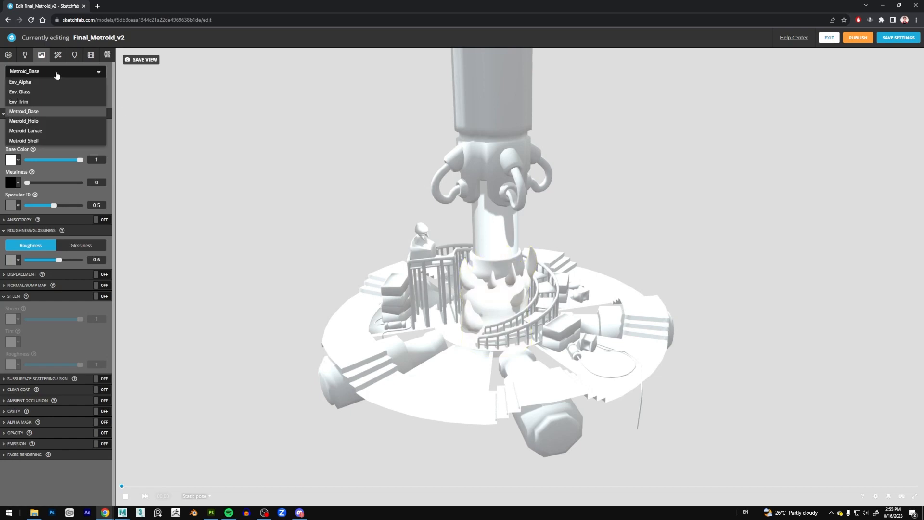
click(48, 101)
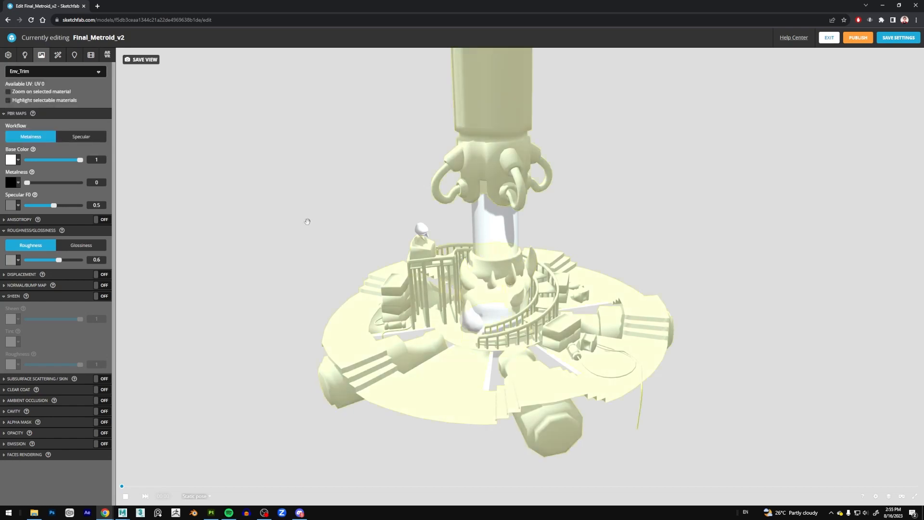
drag(565, 275, 569, 280)
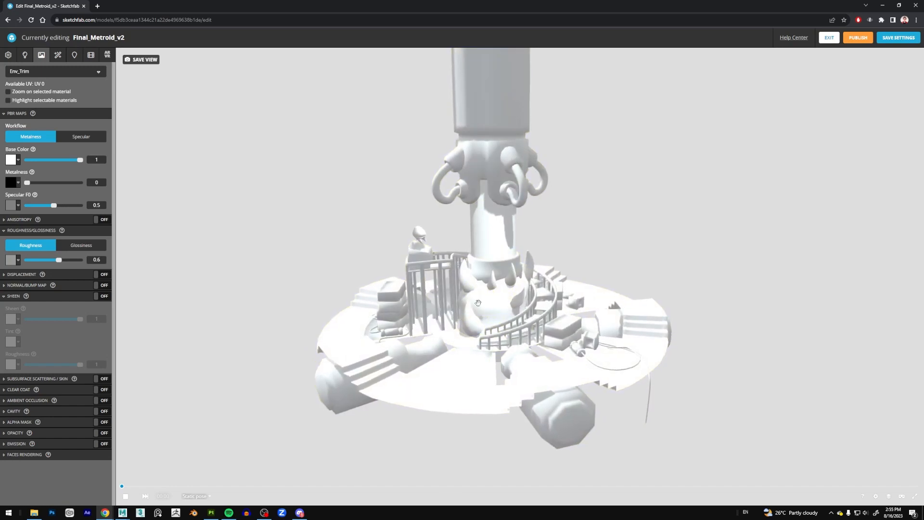
click(33, 71)
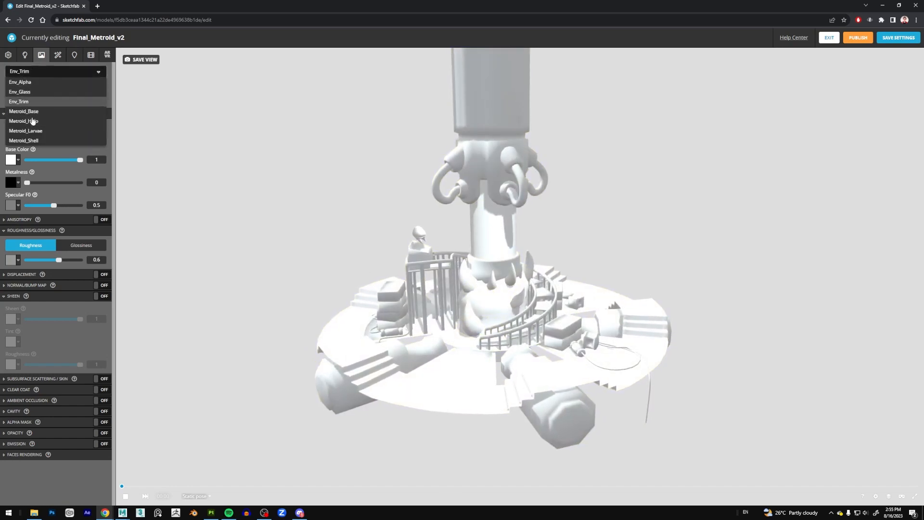
click(26, 82)
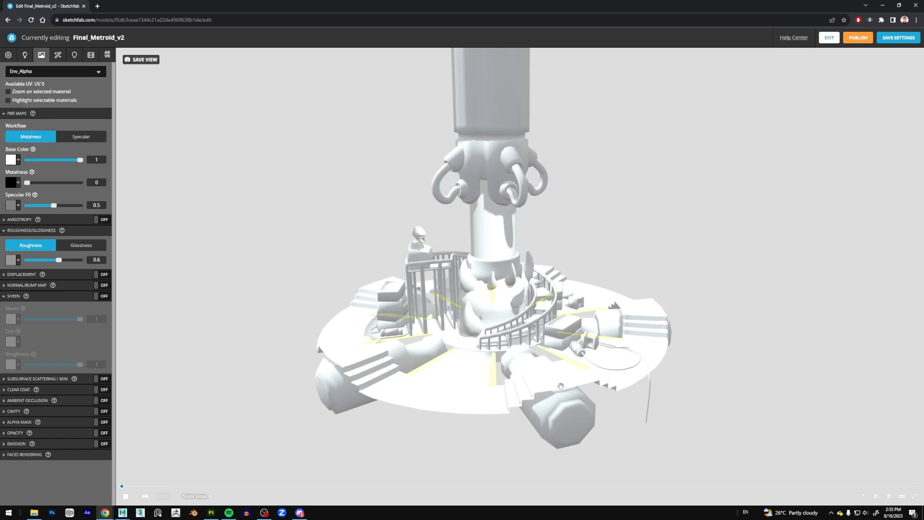
scroll(561, 386, up, 5)
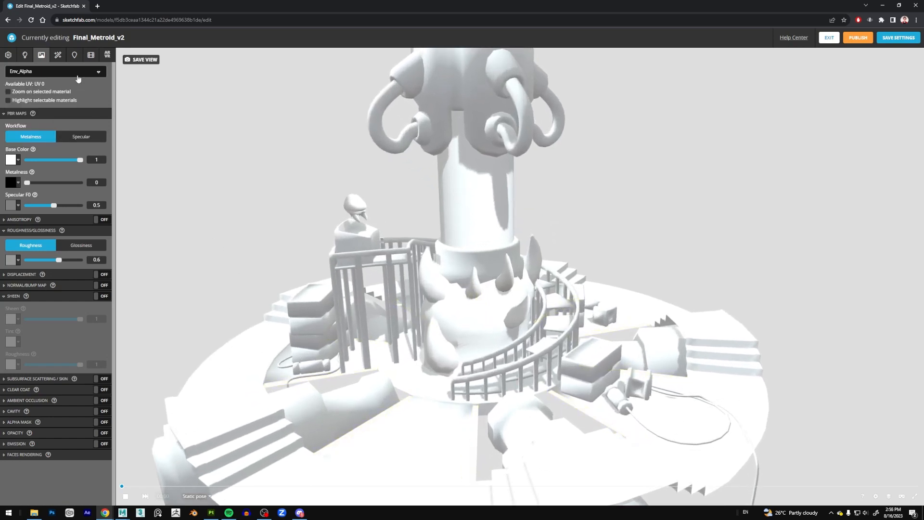
Select the Env_Trim material and assign the striped grey PlaneChecker texture as its base color.
click(77, 78)
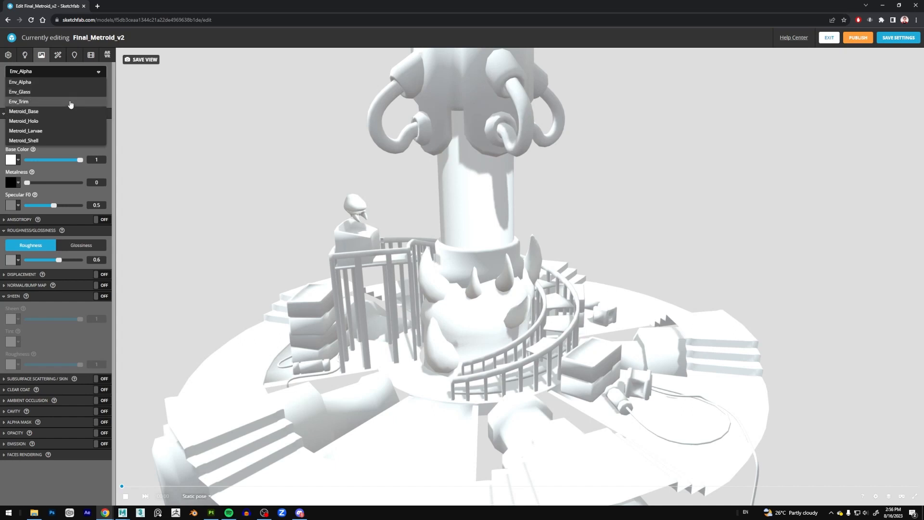
click(29, 101)
scroll(450, 158, down, 5)
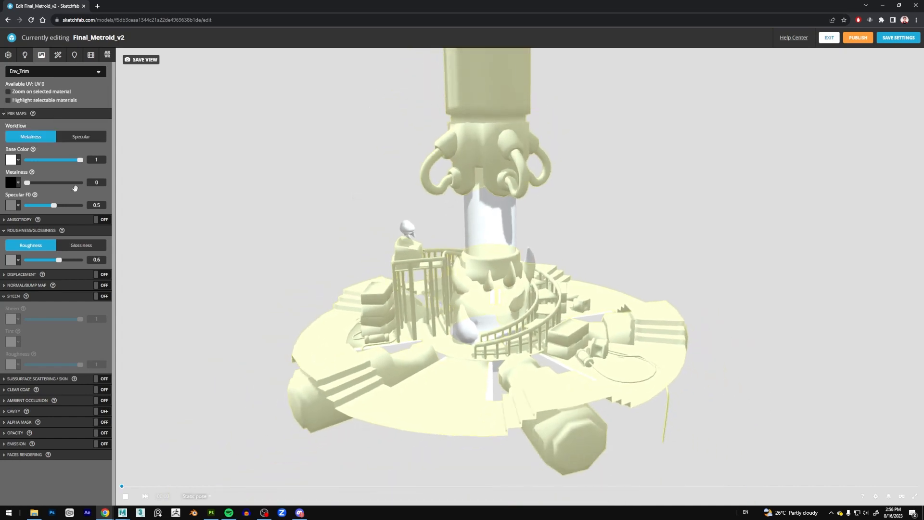
click(18, 160)
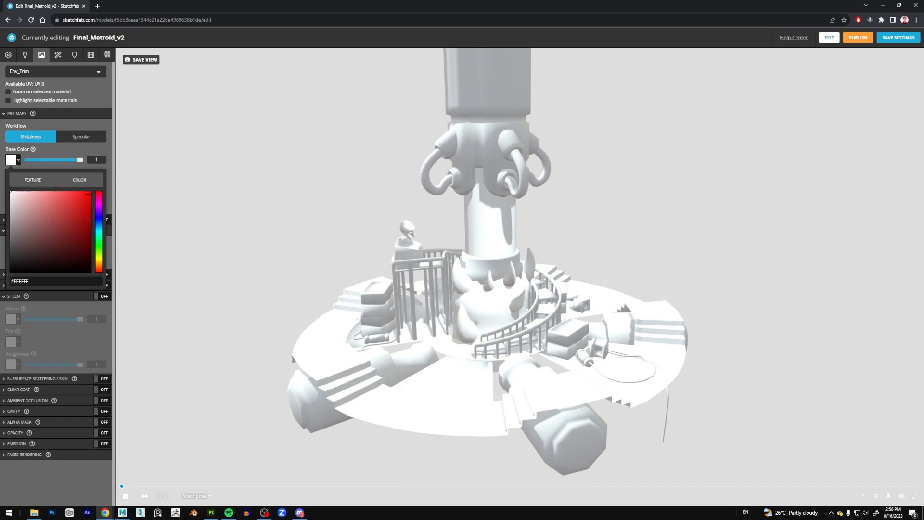
click(33, 179)
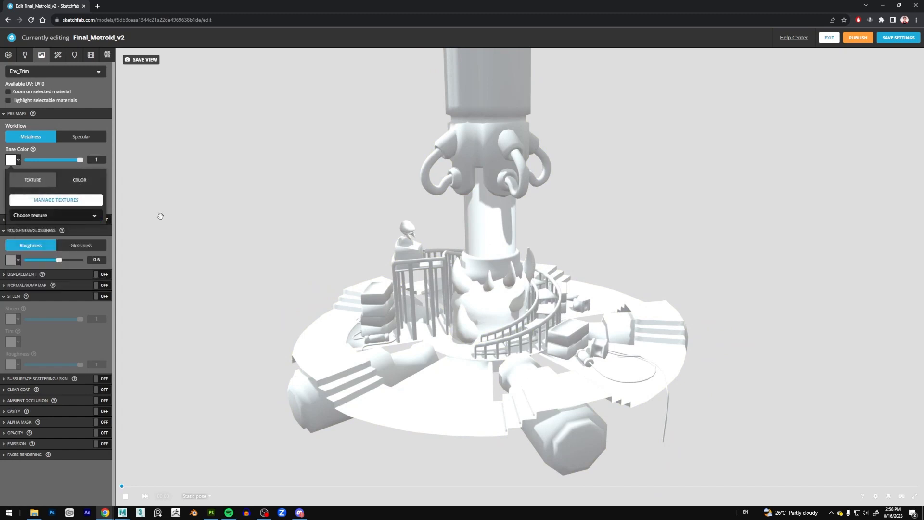
click(63, 215)
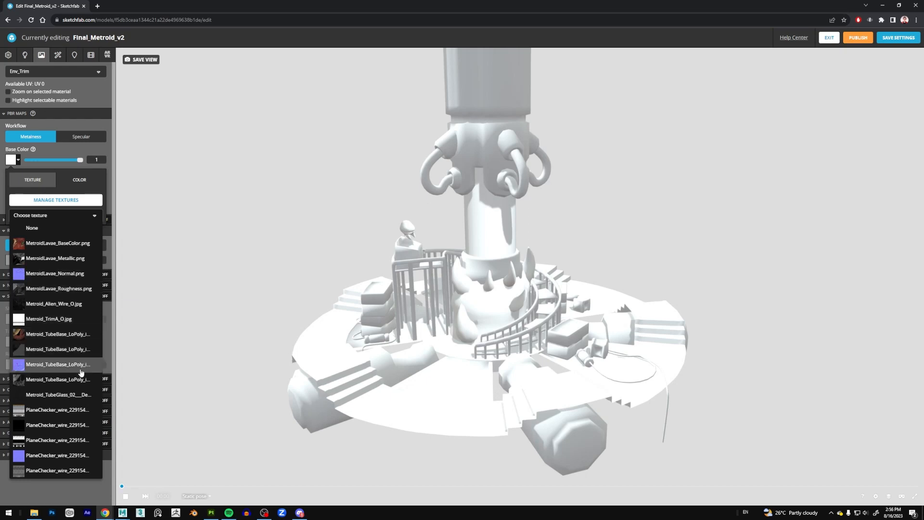
click(76, 410)
drag(210, 334, 204, 316)
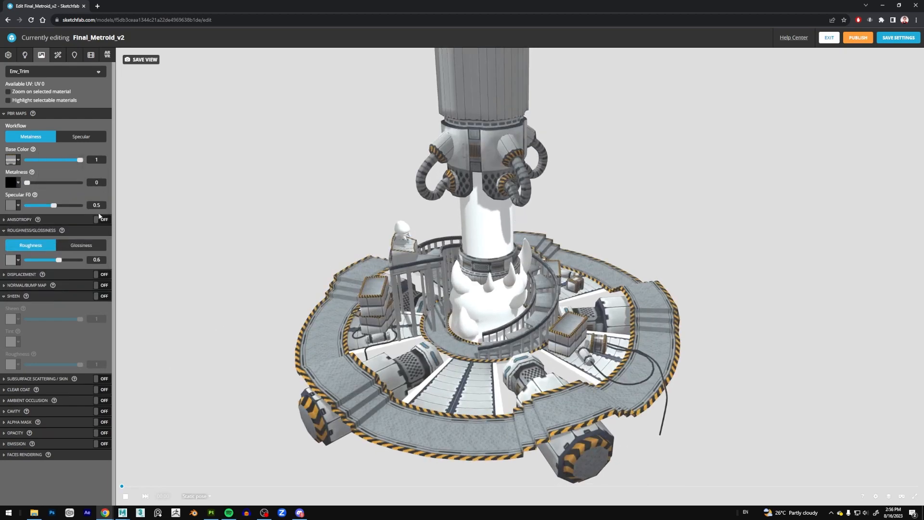
Assign the black-and-white PlaneChecker texture to Env_Trim's metalness.
click(18, 183)
click(18, 183)
click(19, 183)
click(51, 221)
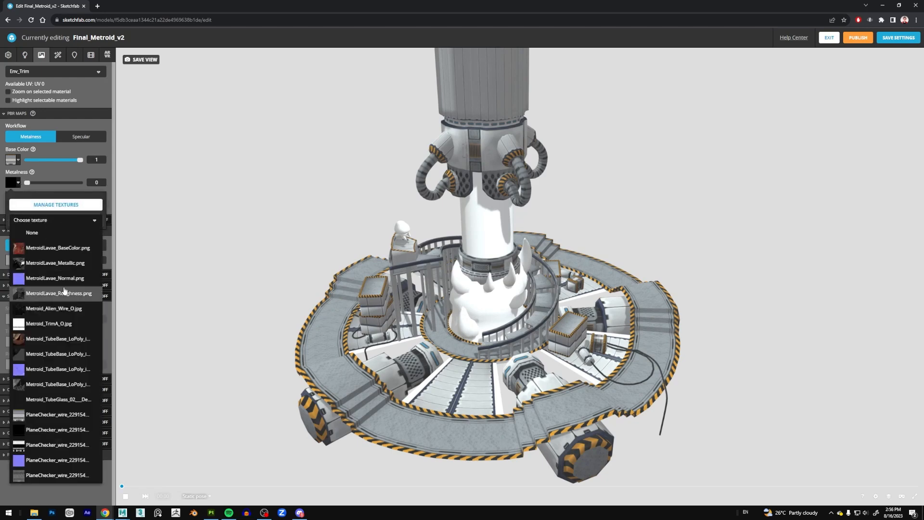
click(74, 445)
click(255, 348)
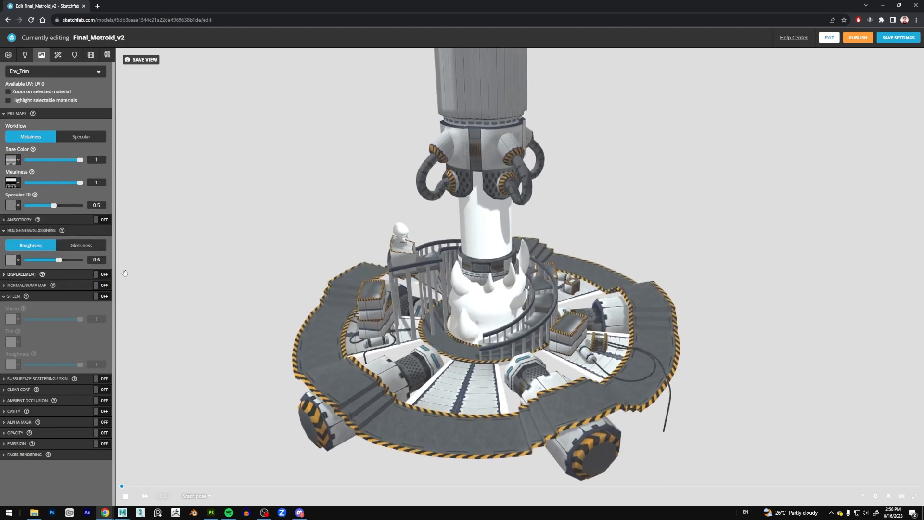
Set Env_Trim's specular F0 to 0.508 and assign the dark grey PlaneChecker texture as its roughness map.
click(44, 206)
click(36, 209)
drag(49, 210, 55, 211)
click(19, 260)
click(65, 298)
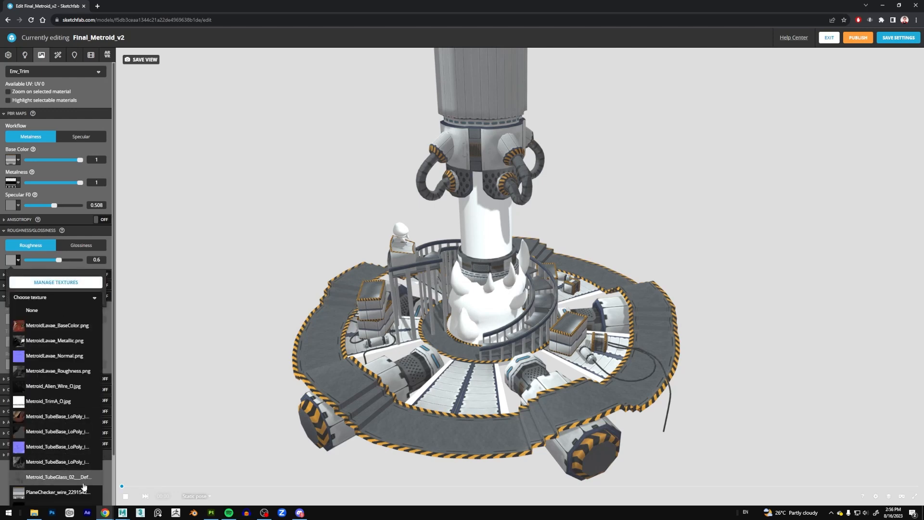
scroll(84, 497, down, 1)
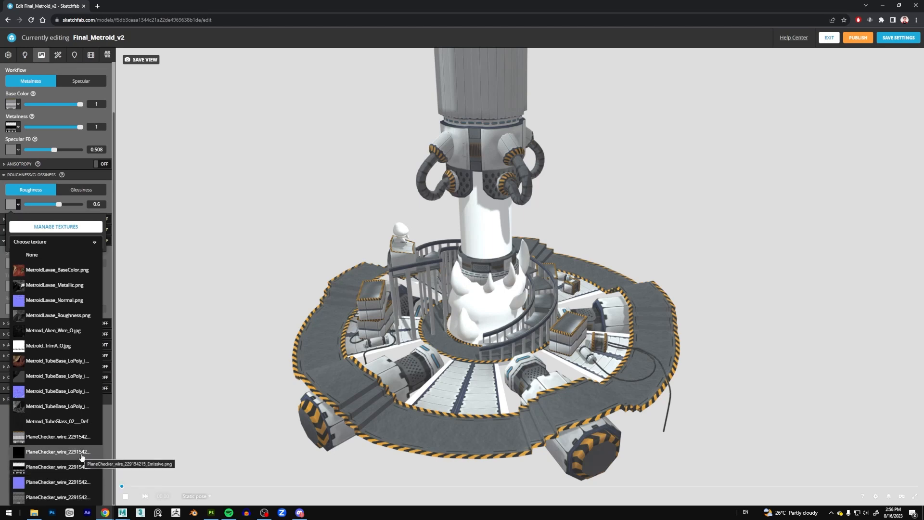
click(75, 497)
mouse_move(236, 373)
mouse_down()
mouse_move(268, 373)
mouse_move(231, 359)
mouse_move(242, 371)
mouse_up()
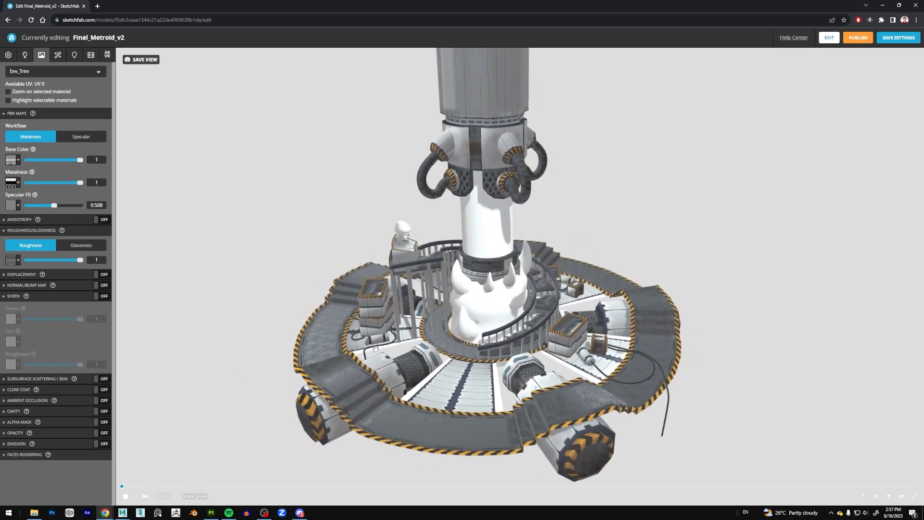
Inspect the textured platform, pipes and railings up close and from several angles to check the Env_Trim surface.
scroll(540, 373, up, 3)
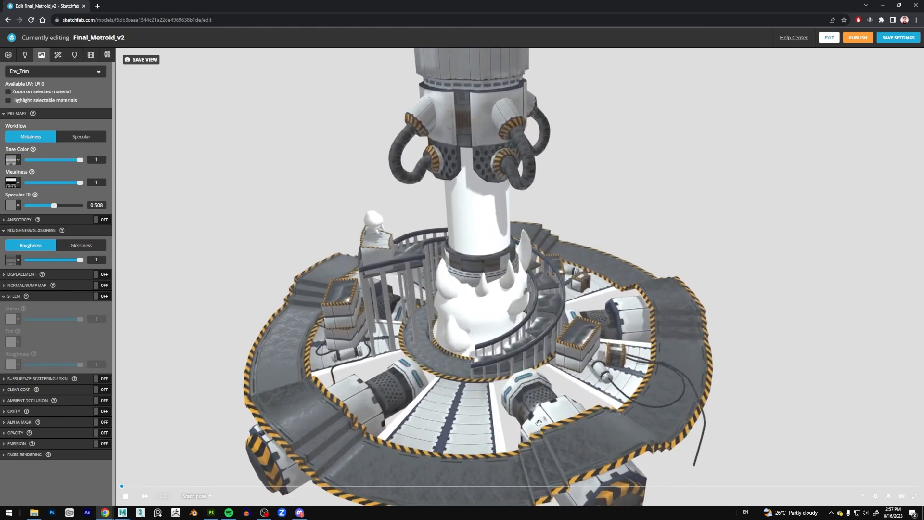
drag(540, 373, 473, 375)
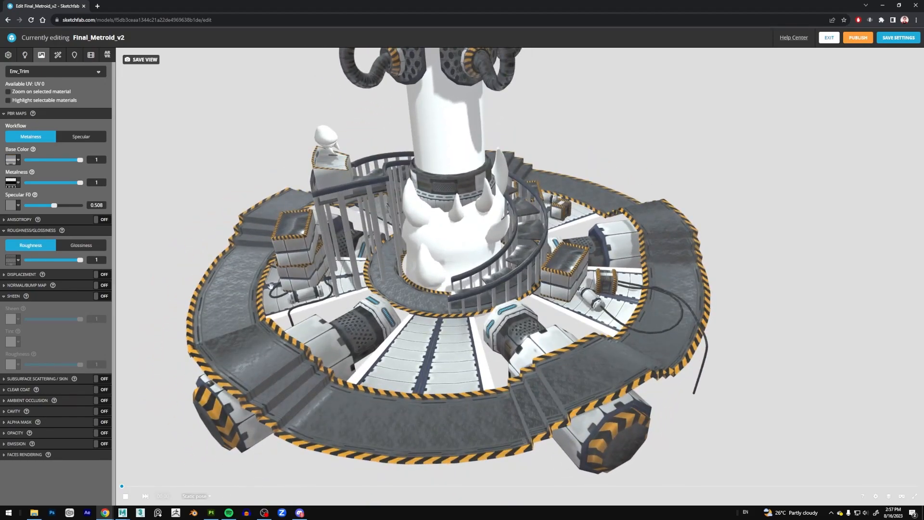
drag(245, 267, 300, 279)
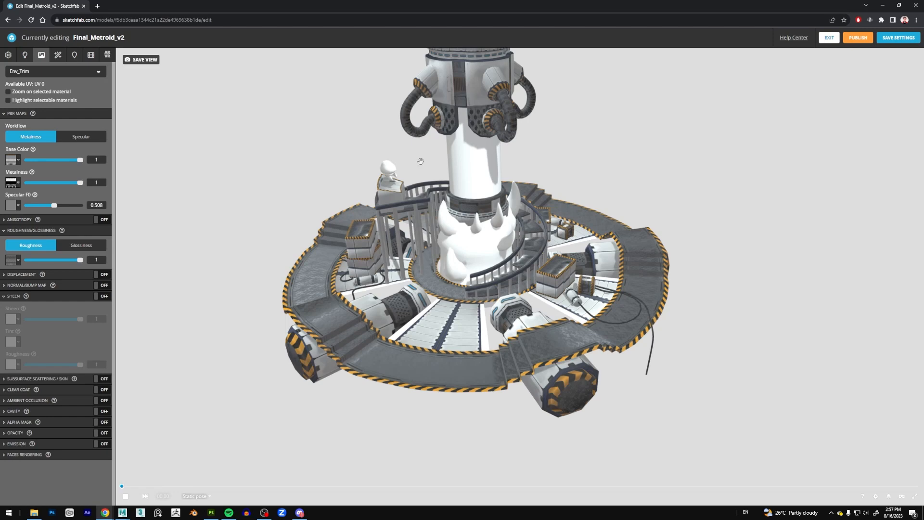
mouse_move(547, 158)
mouse_down()
mouse_move(533, 164)
mouse_move(573, 157)
mouse_move(565, 188)
mouse_move(517, 182)
mouse_move(544, 149)
mouse_move(537, 161)
mouse_move(566, 193)
mouse_move(534, 145)
mouse_move(542, 185)
mouse_up()
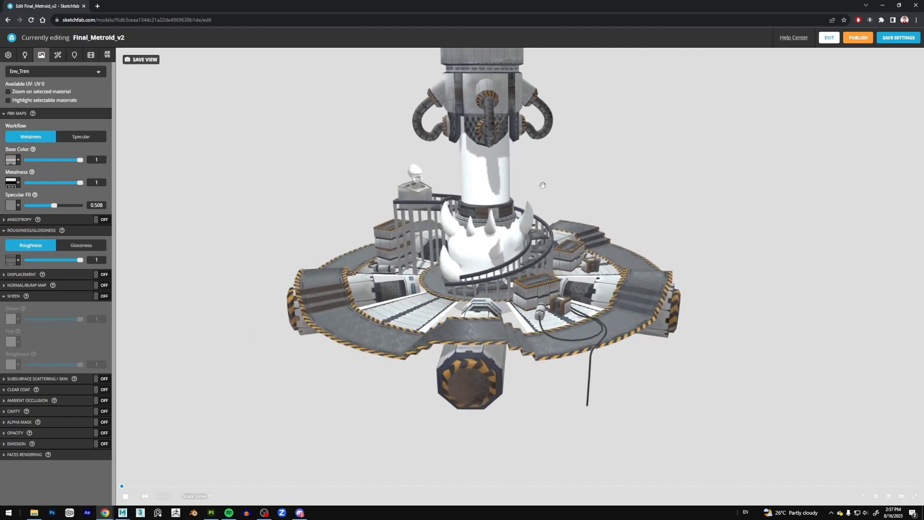
scroll(542, 185, up, 3)
scroll(542, 185, down, 3)
scroll(543, 185, up, 3)
scroll(543, 186, down, 3)
scroll(542, 186, up, 3)
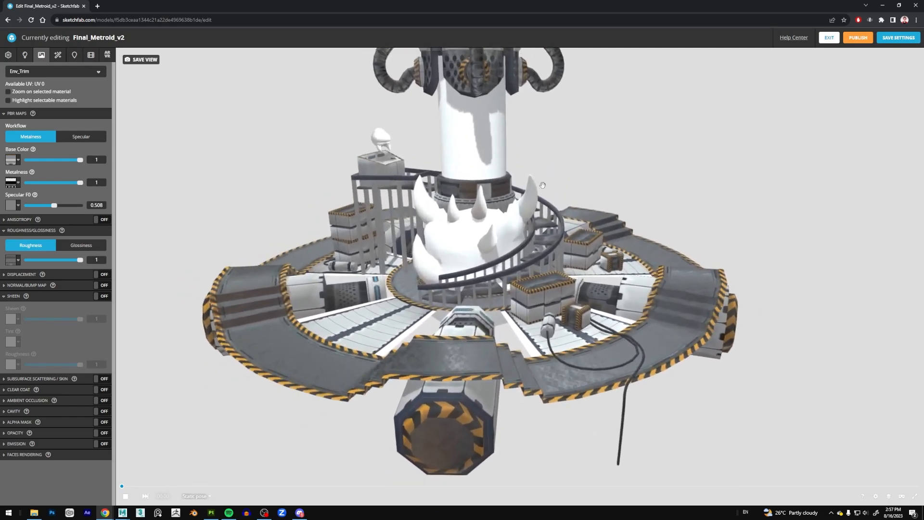
scroll(542, 186, down, 3)
scroll(542, 185, up, 2)
scroll(543, 185, down, 3)
mouse_move(576, 171)
mouse_down()
mouse_move(606, 179)
mouse_move(520, 202)
mouse_up()
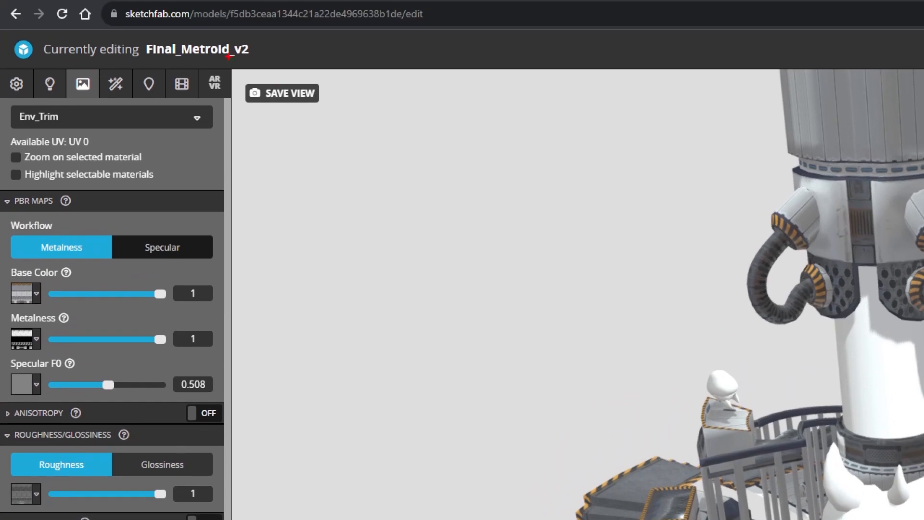
mouse_move(229, 56)
mouse_down()
mouse_move(50, 48)
mouse_move(95, 118)
mouse_move(250, 67)
mouse_up()
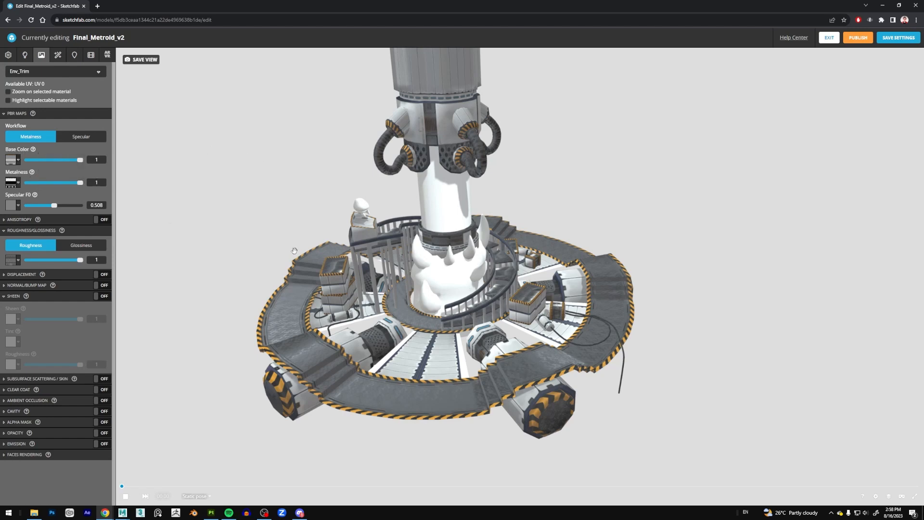
drag(449, 288, 466, 279)
scroll(466, 289, up, 2)
drag(470, 340, 504, 359)
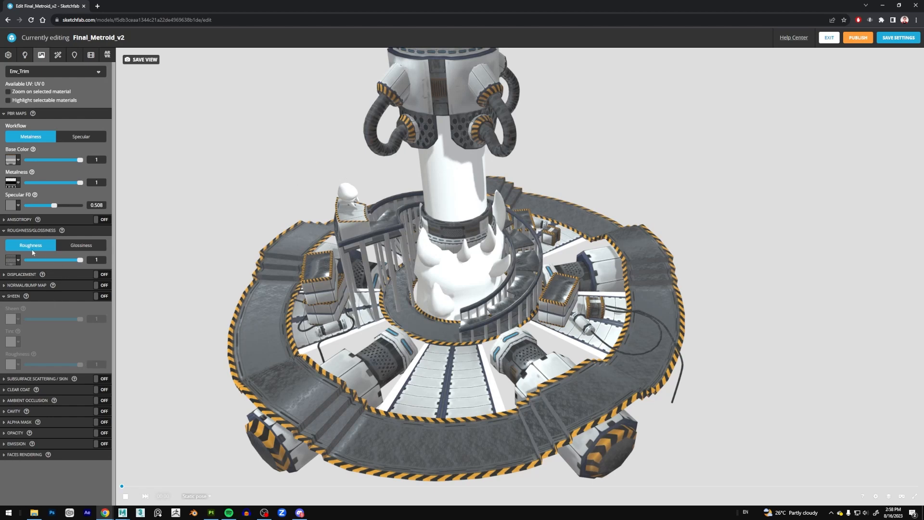
Collapse the sheen settings and enable emission for Env_Trim.
click(9, 296)
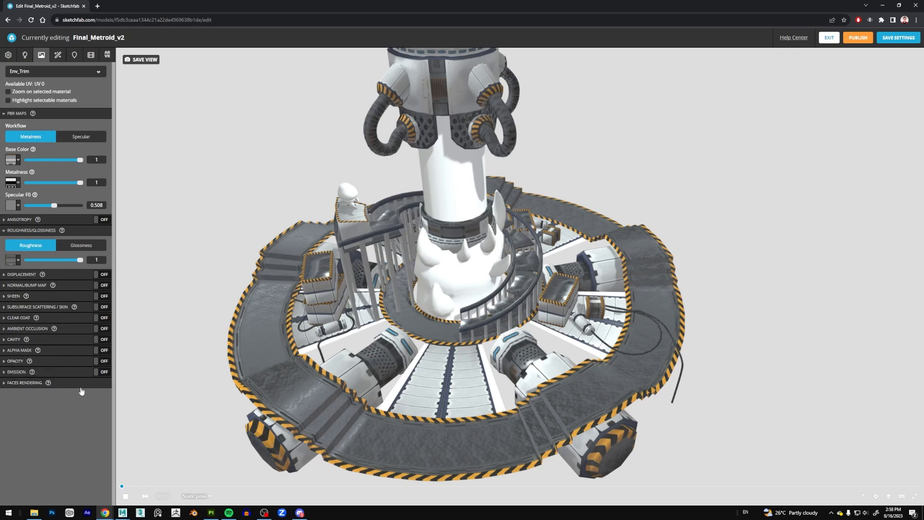
click(5, 372)
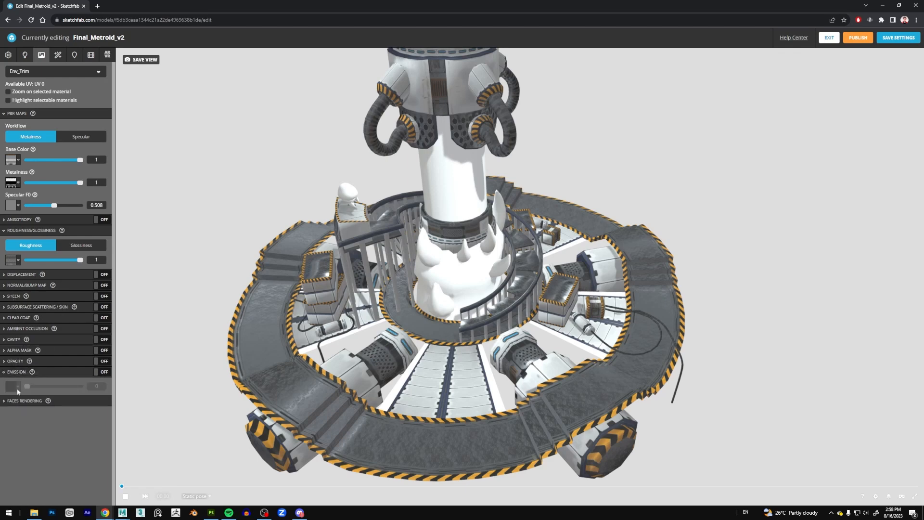
click(104, 373)
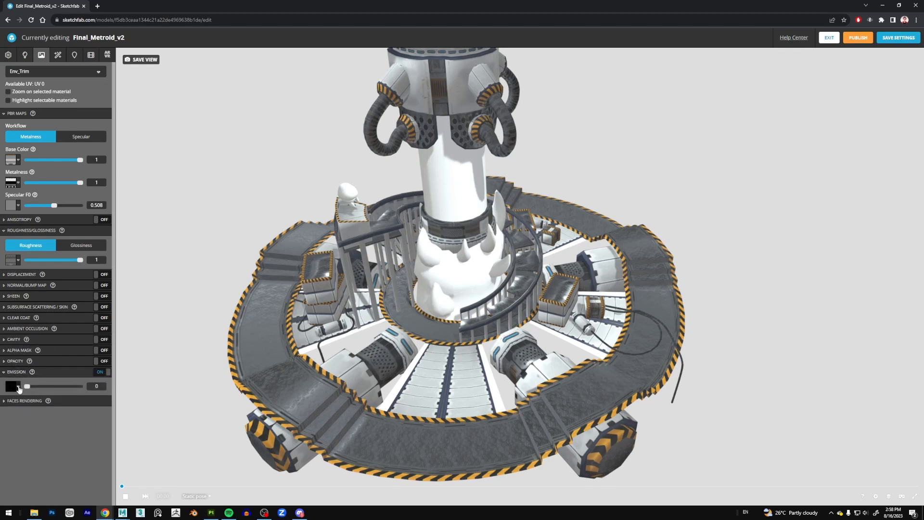
Assign PlaneChecker_wire_229154215_Emissive.png as Env_Trim's emission texture.
click(19, 389)
click(33, 406)
click(56, 427)
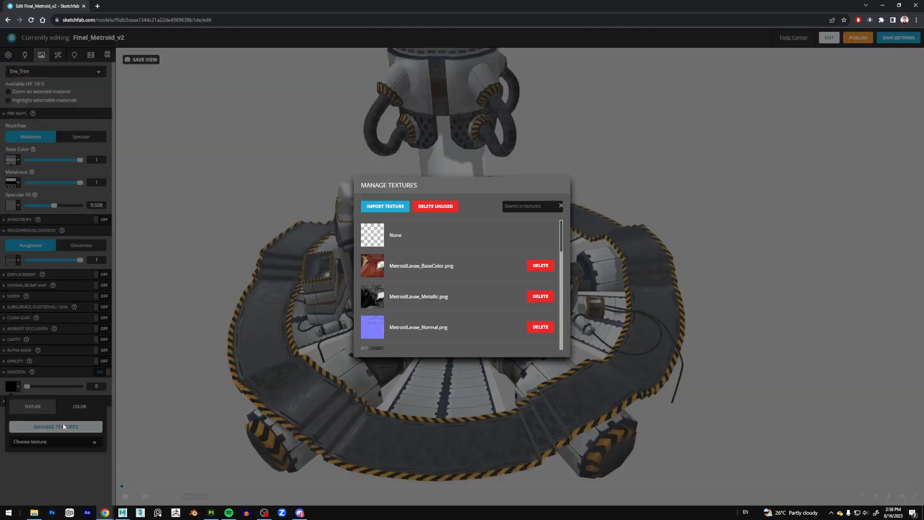
click(91, 416)
click(18, 388)
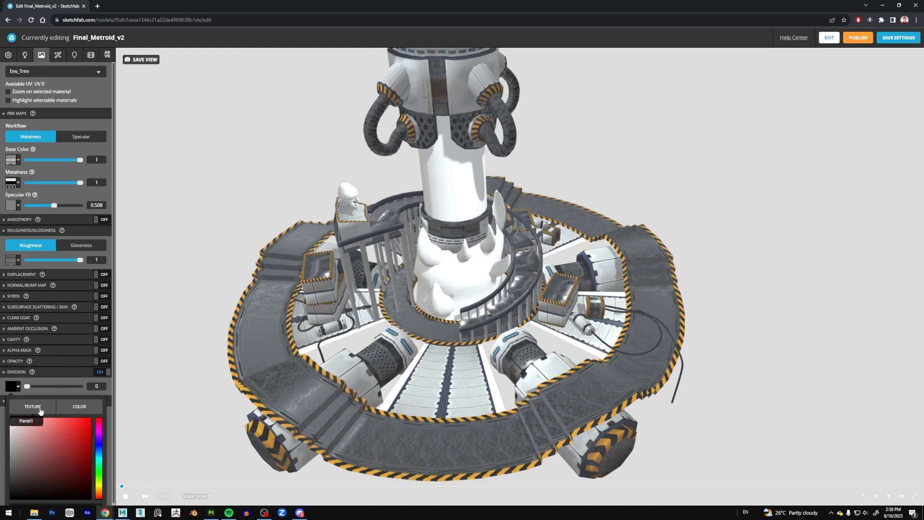
click(33, 407)
click(73, 440)
scroll(89, 468, down, 4)
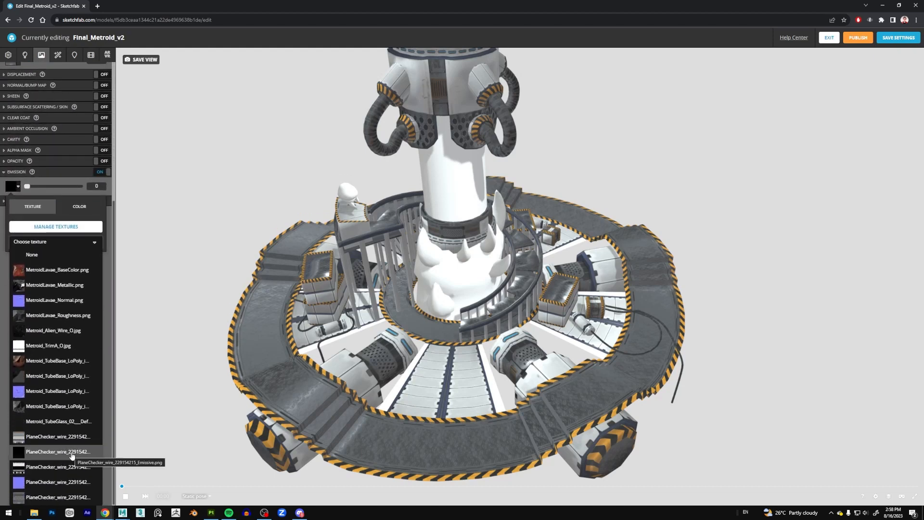
click(33, 455)
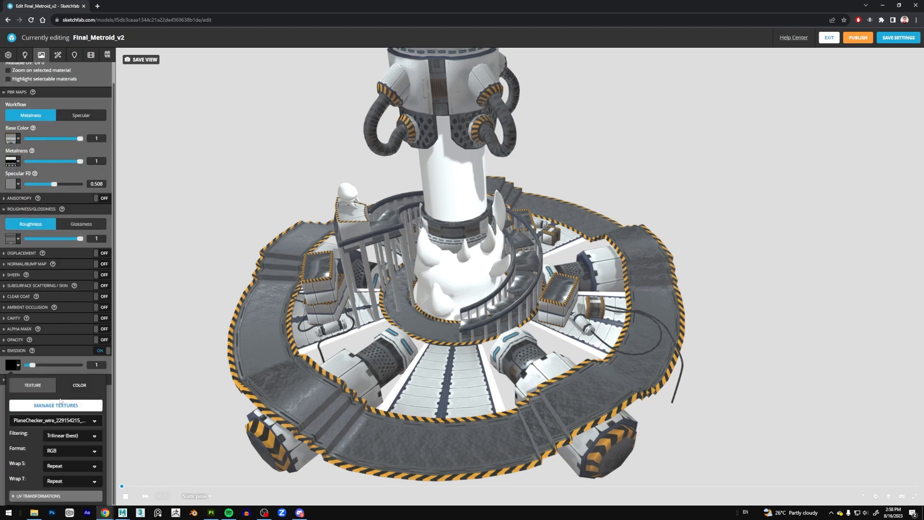
Enable the normal map for Env_Trim and assign the blue-purple PlaneChecker_wire_229154215 normal texture to it.
drag(244, 347, 226, 335)
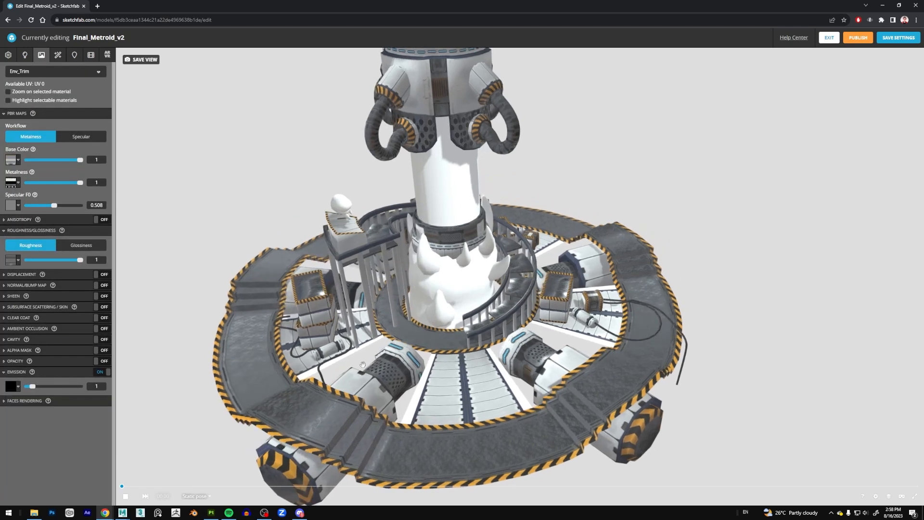
click(4, 286)
click(101, 286)
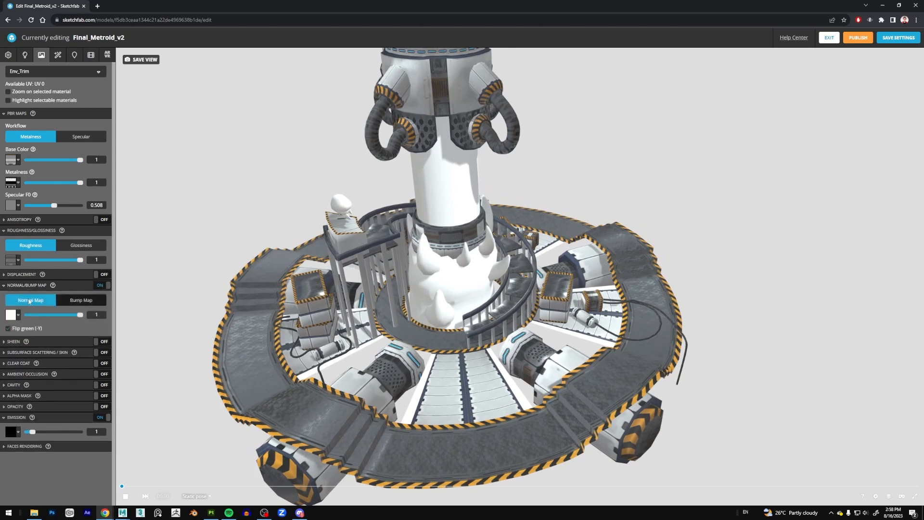
click(19, 316)
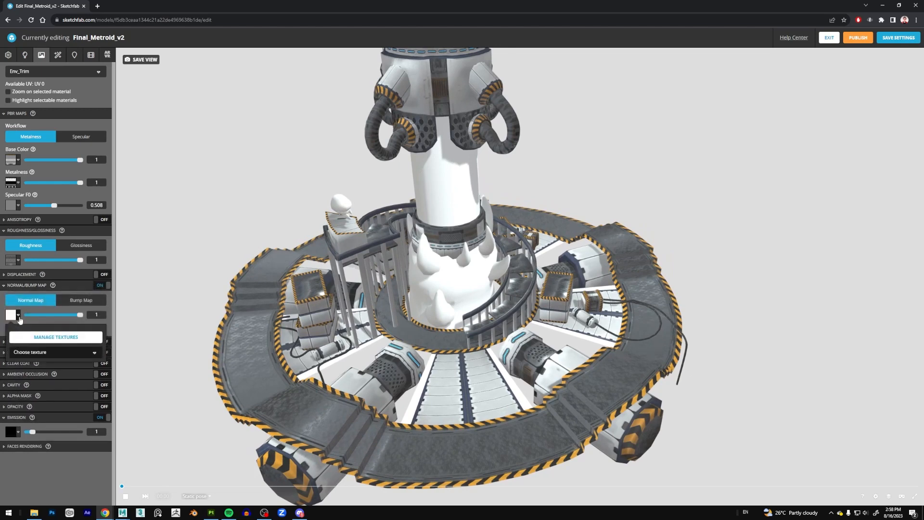
click(54, 353)
scroll(53, 433, down, 2)
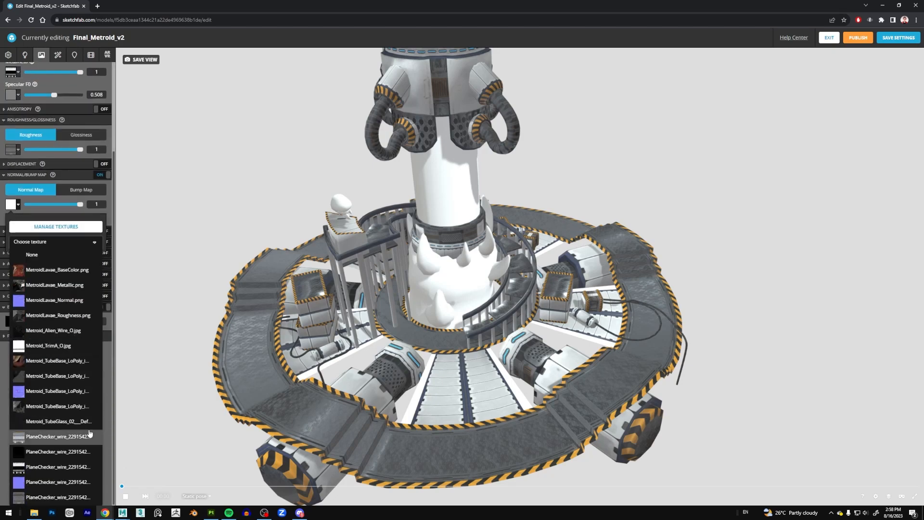
click(52, 487)
Compare the platform surface with Env_Trim's normal map on and off, up close and from a distance, leaving the map enabled.
drag(169, 318, 210, 341)
scroll(201, 336, up, 3)
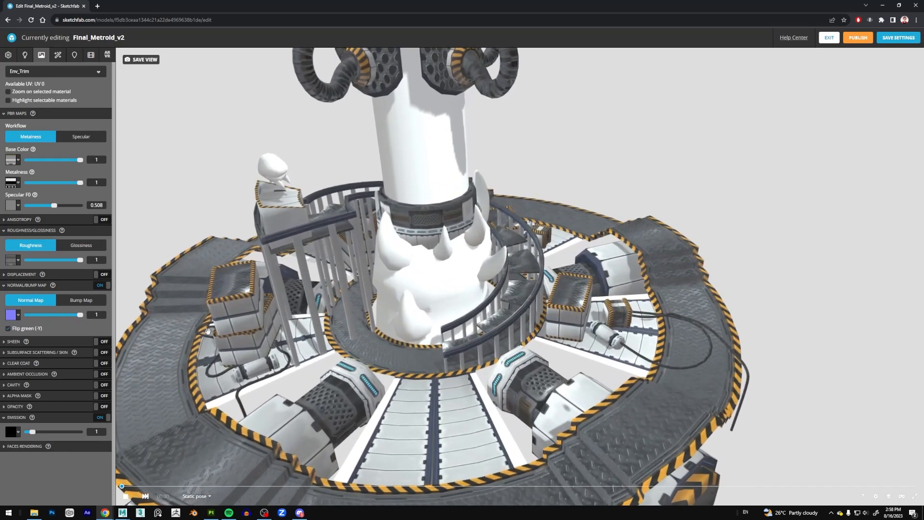
scroll(200, 336, down, 4)
click(107, 286)
click(105, 286)
click(103, 286)
click(104, 286)
scroll(346, 343, up, 10)
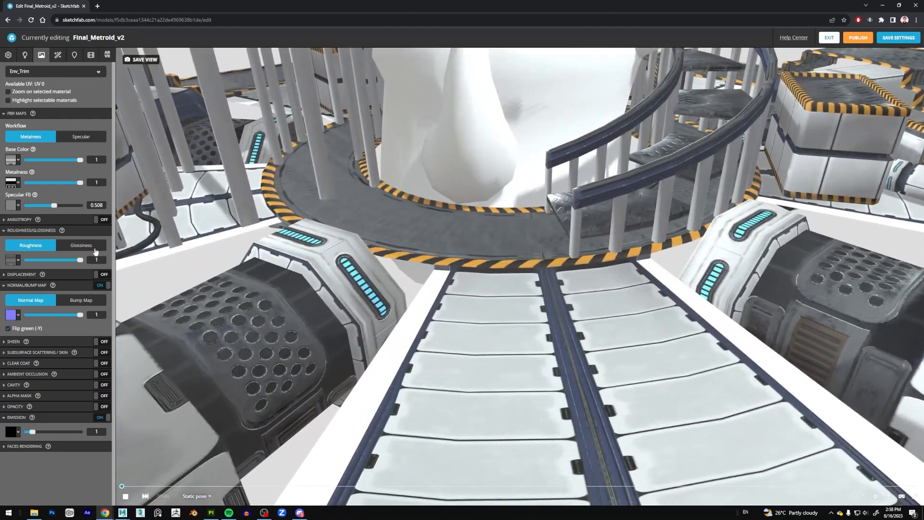
click(104, 286)
click(103, 286)
click(103, 286)
click(103, 286)
scroll(378, 178, down, 10)
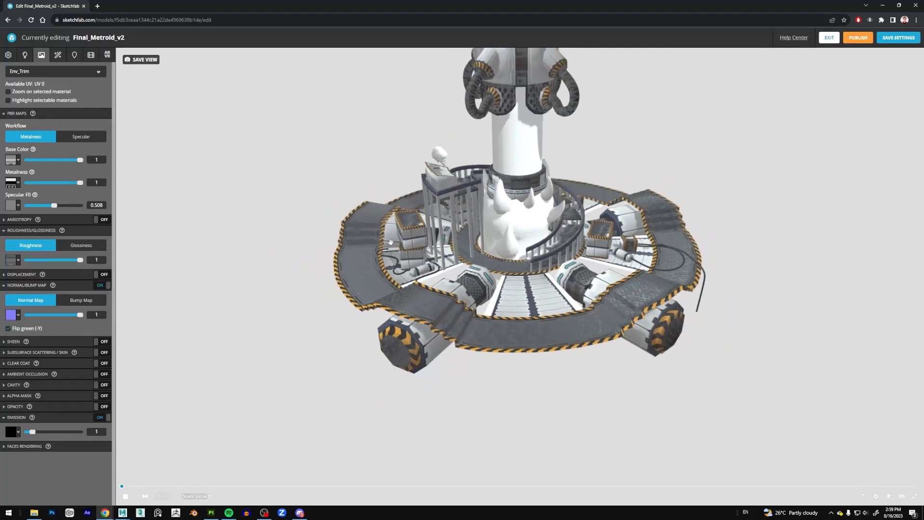
drag(379, 179, 163, 228)
scroll(337, 177, up, 2)
Collapse Env_Trim's roughness, normal map and emission settings, keeping the PBR maps expanded.
click(5, 233)
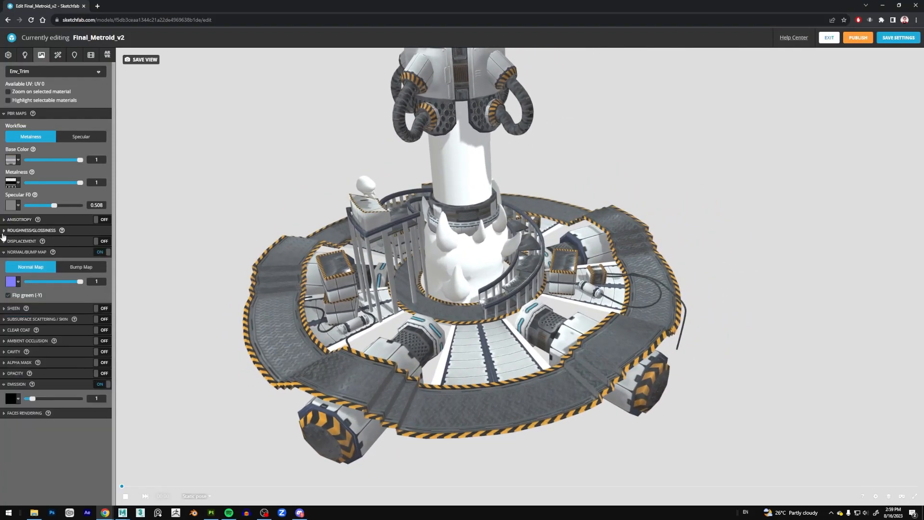
click(5, 252)
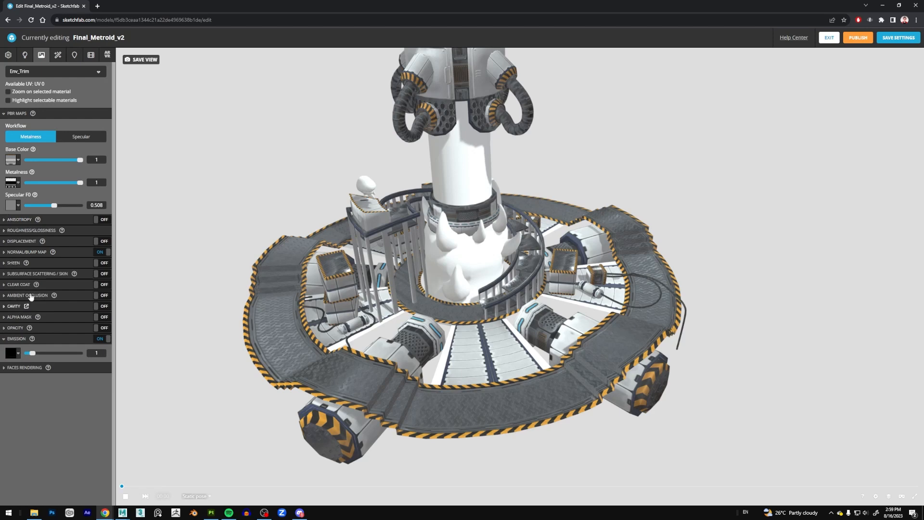
click(15, 338)
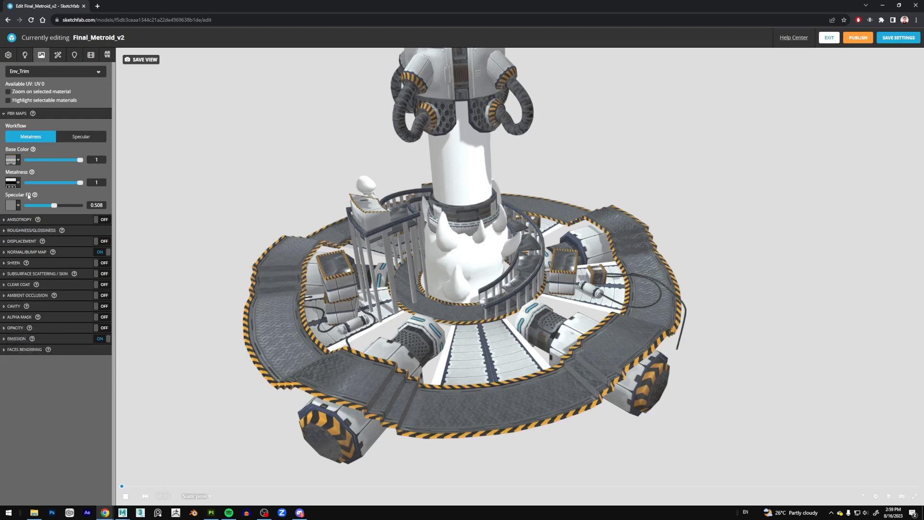
click(5, 115)
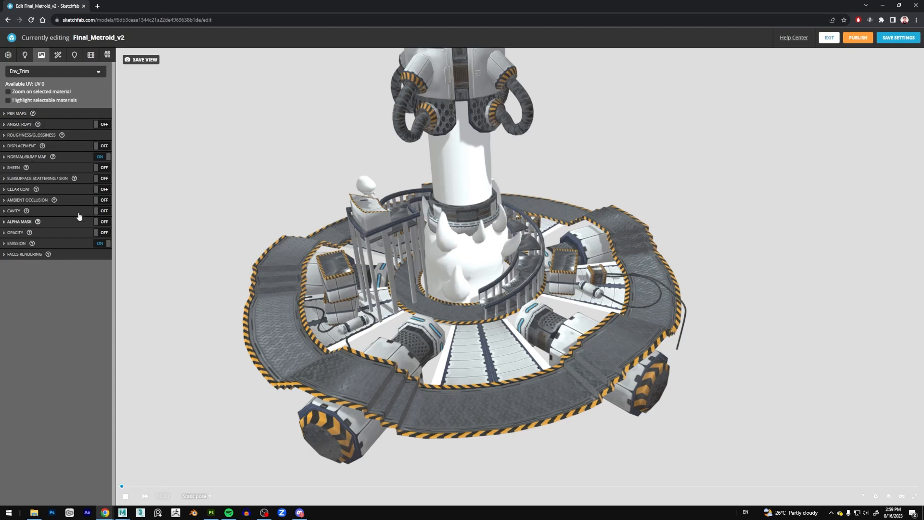
click(9, 113)
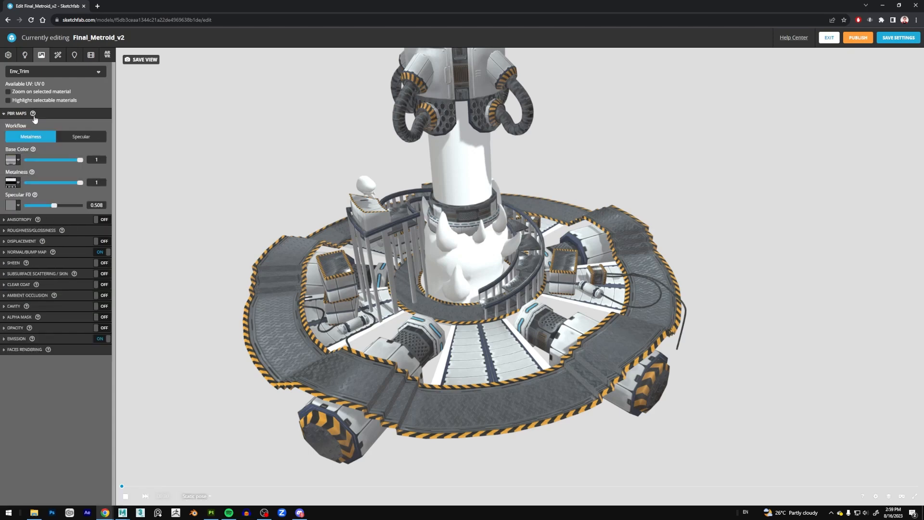
Review Env_Trim's normal map, emission, opacity, displacement and roughness settings one after another.
click(35, 254)
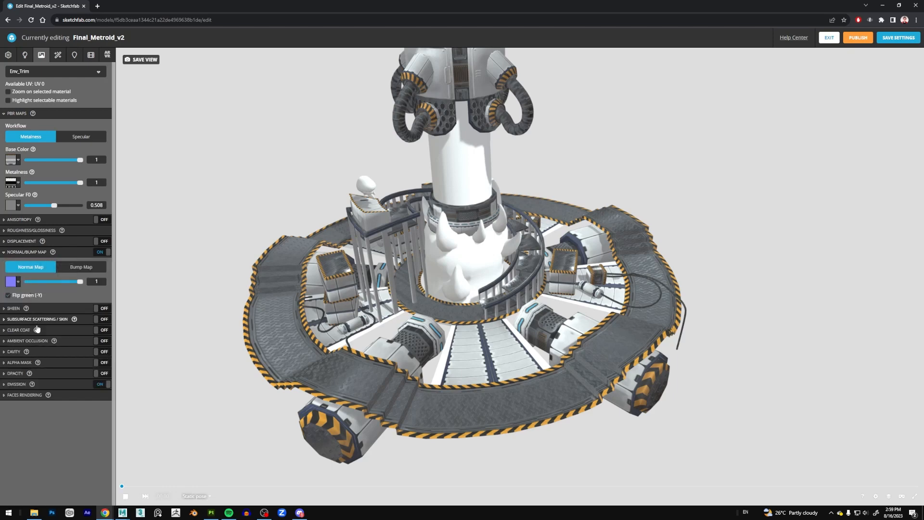
mouse_move(34, 352)
click(18, 384)
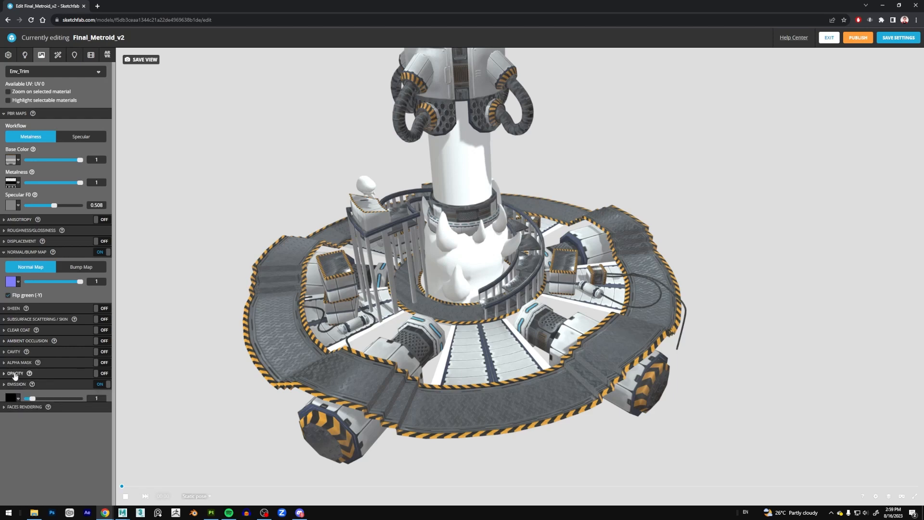
click(15, 374)
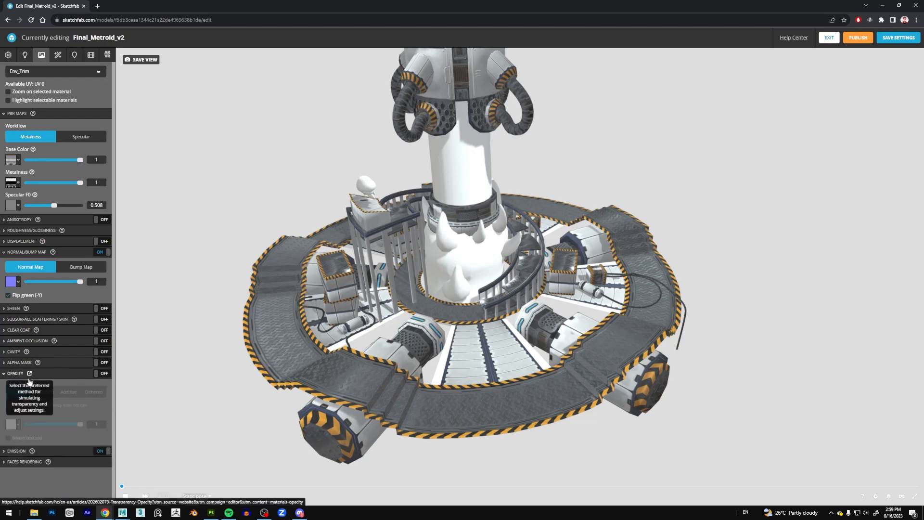
click(17, 373)
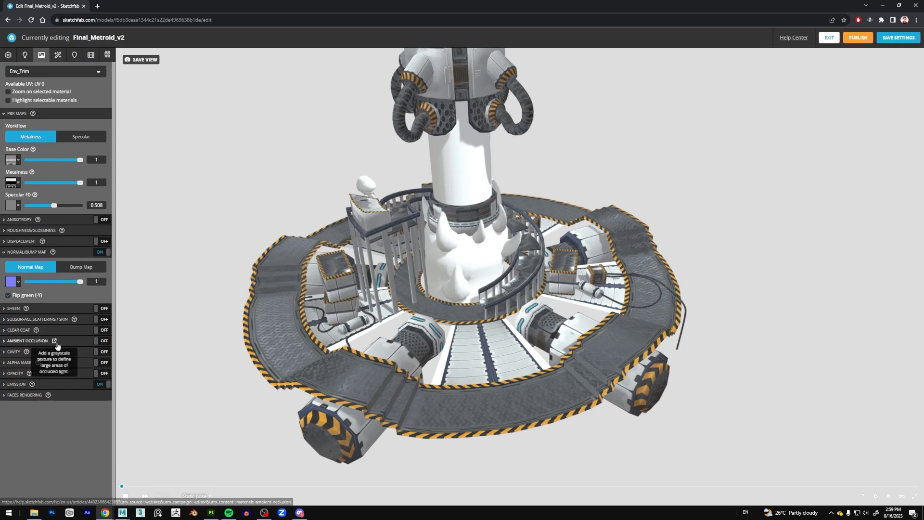
click(26, 242)
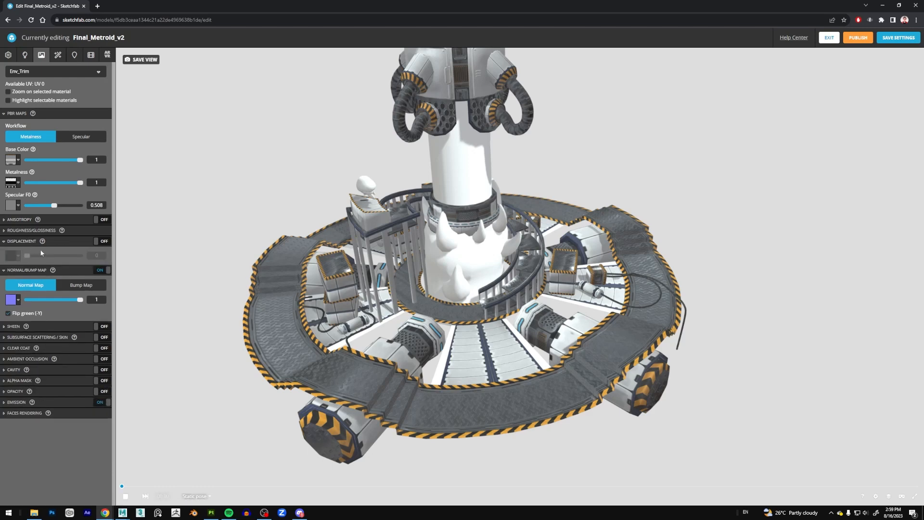
click(27, 243)
click(29, 230)
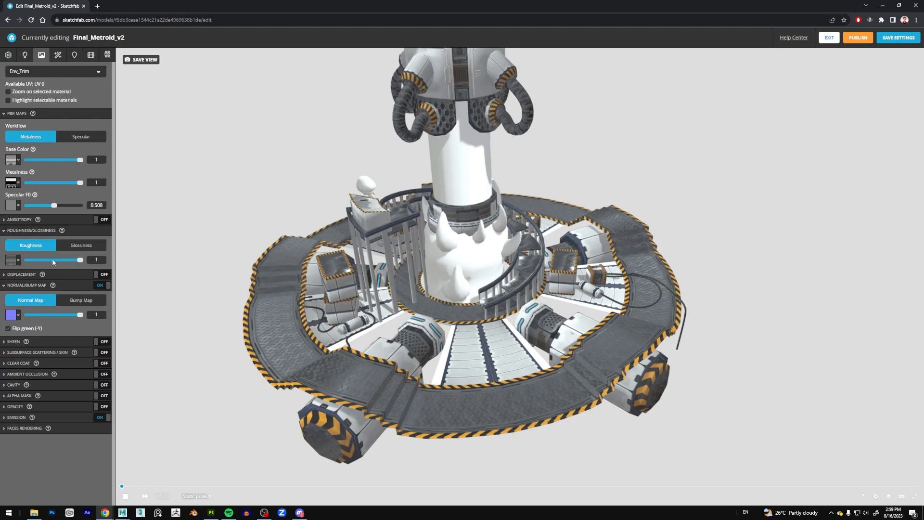
click(29, 230)
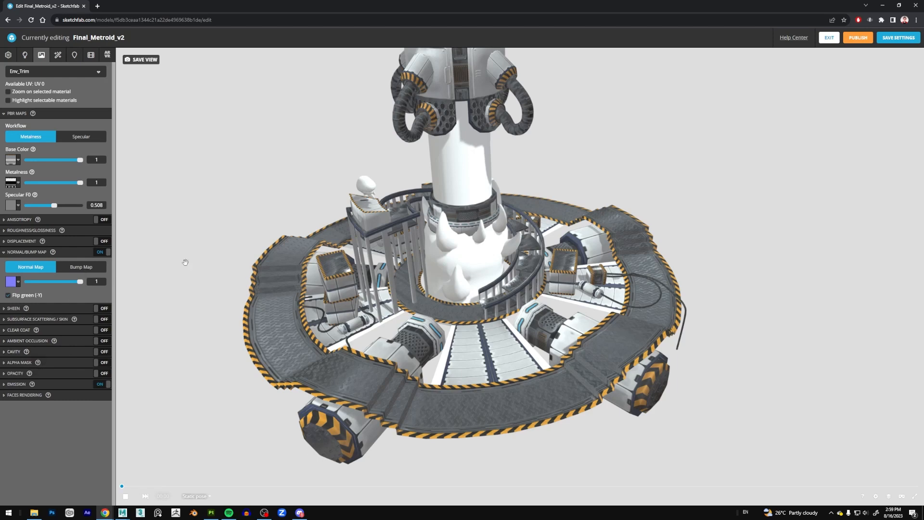
Preview the model with Shadeless shading in the scene settings, return it to Lit and inspect the lit surfaces.
right_drag(353, 184, 349, 197)
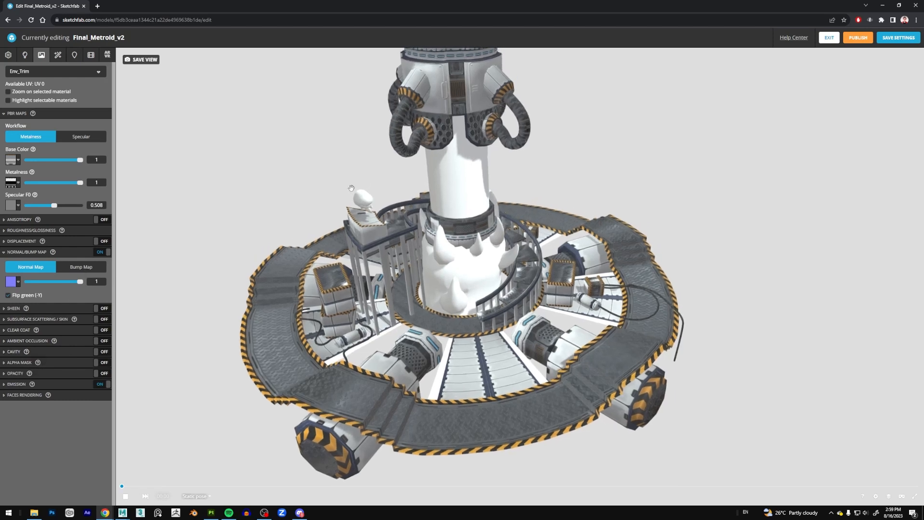
click(8, 56)
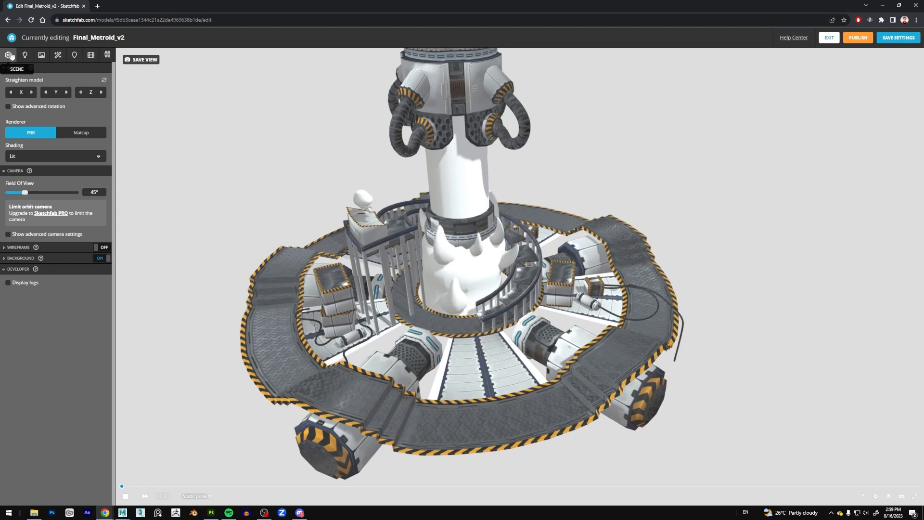
click(54, 156)
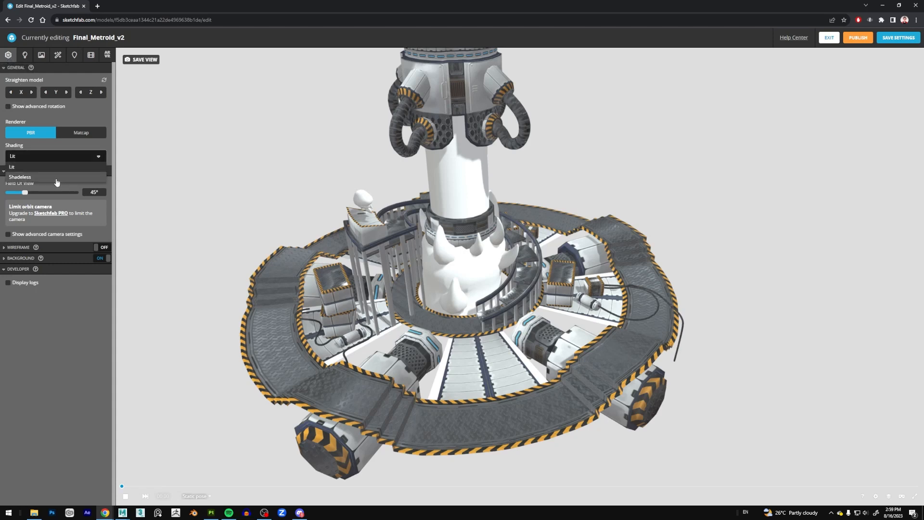
click(55, 177)
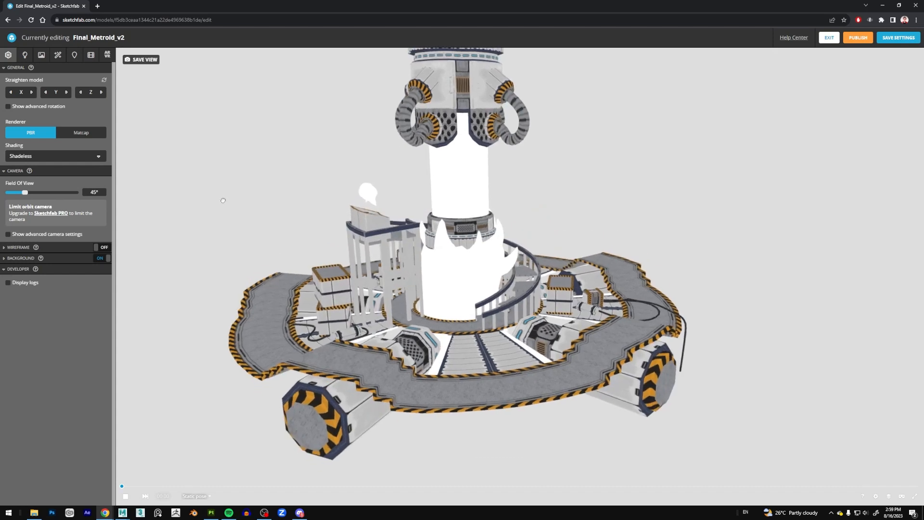
click(39, 156)
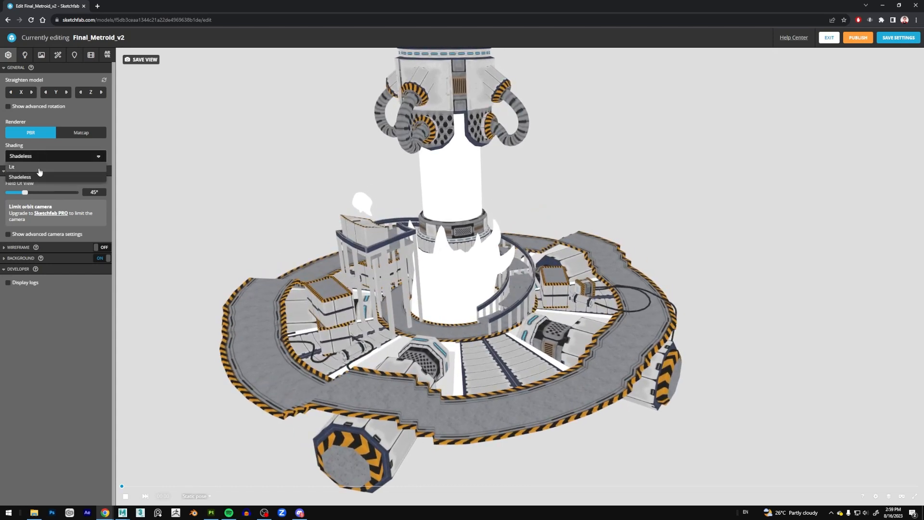
click(39, 167)
scroll(289, 197, down, 2)
right_drag(331, 201, 321, 218)
scroll(333, 209, up, 2)
scroll(337, 220, up, 2)
drag(299, 225, 295, 231)
right_drag(295, 231, 306, 220)
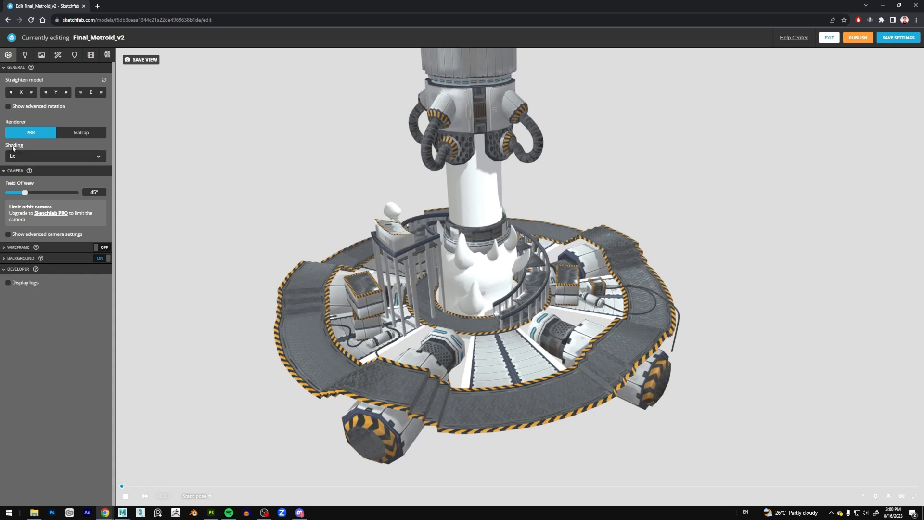
View the model in Shadeless shading once more from several angles and switch the shading back to Lit.
click(25, 157)
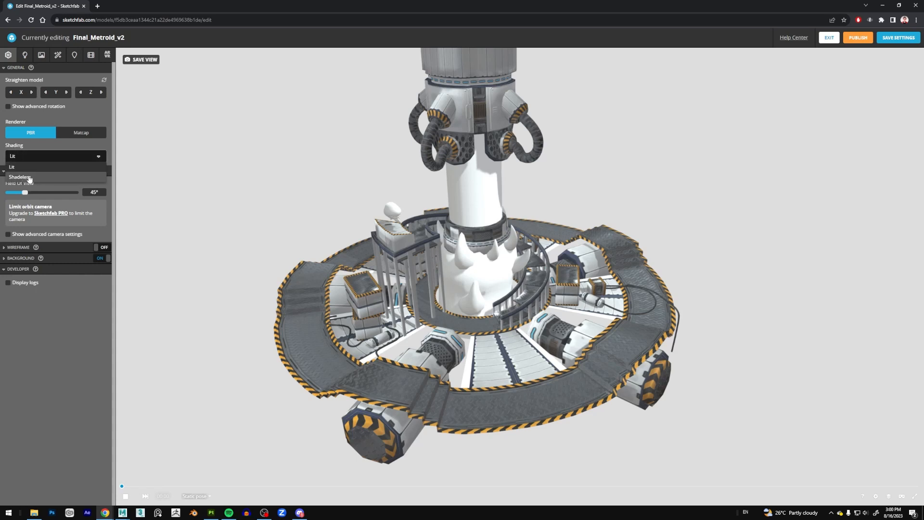
click(28, 177)
mouse_move(400, 253)
mouse_down()
mouse_move(397, 225)
mouse_move(447, 377)
mouse_up()
drag(524, 391, 604, 425)
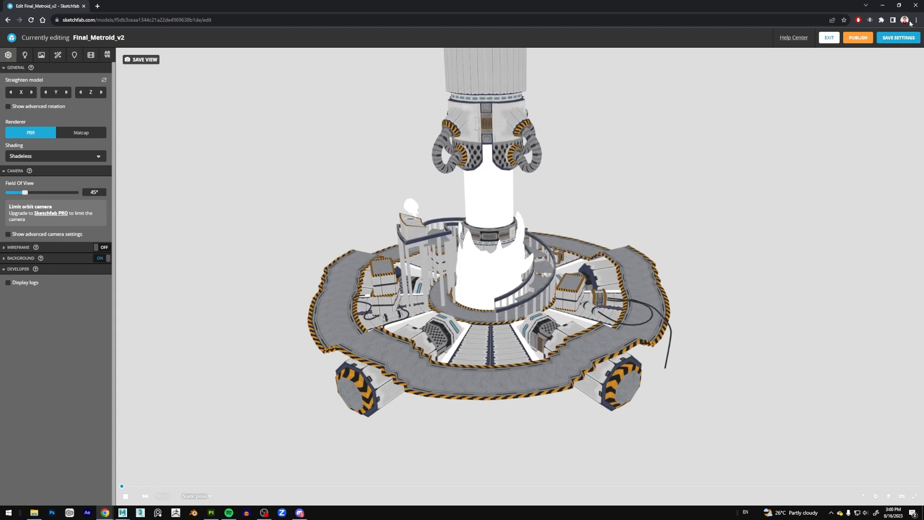
click(52, 157)
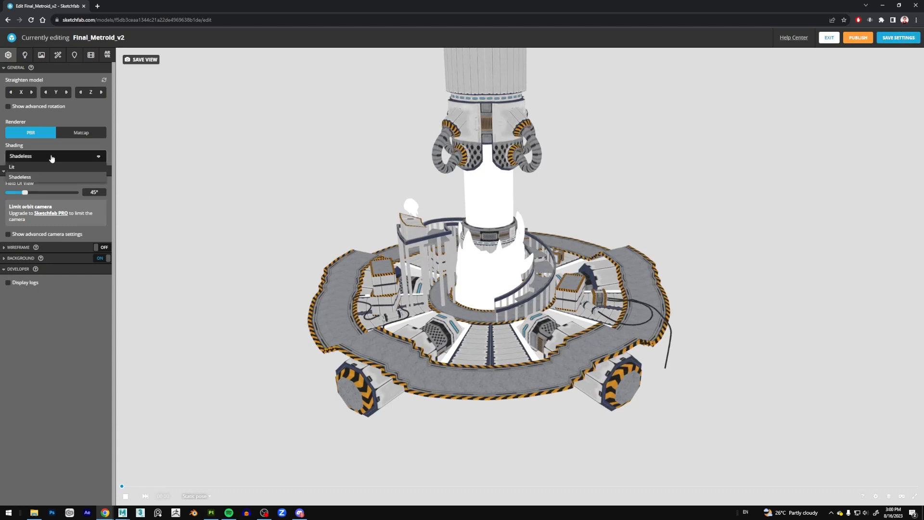
click(24, 168)
scroll(443, 276, up, 3)
mouse_move(760, 263)
mouse_down()
mouse_move(761, 254)
mouse_move(735, 262)
mouse_up()
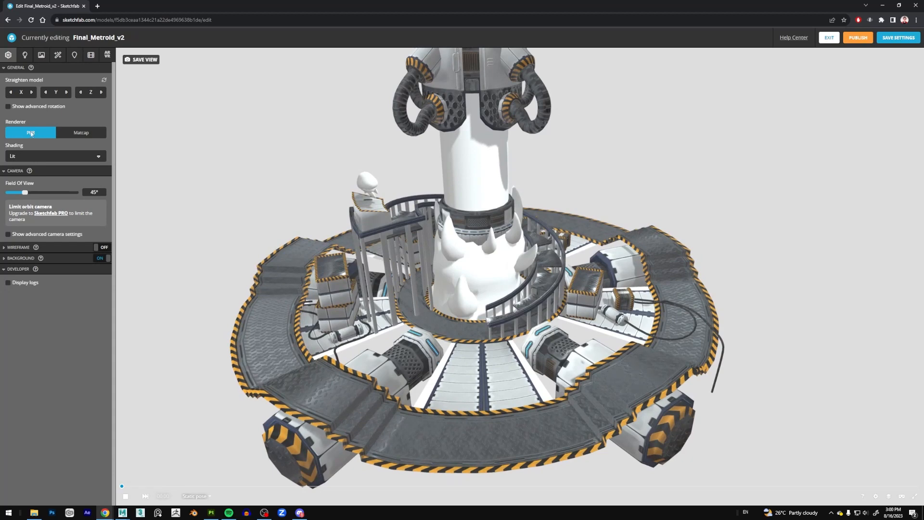
click(17, 158)
click(20, 170)
Preview the wireframe overlay on the model and turn it off again.
click(102, 247)
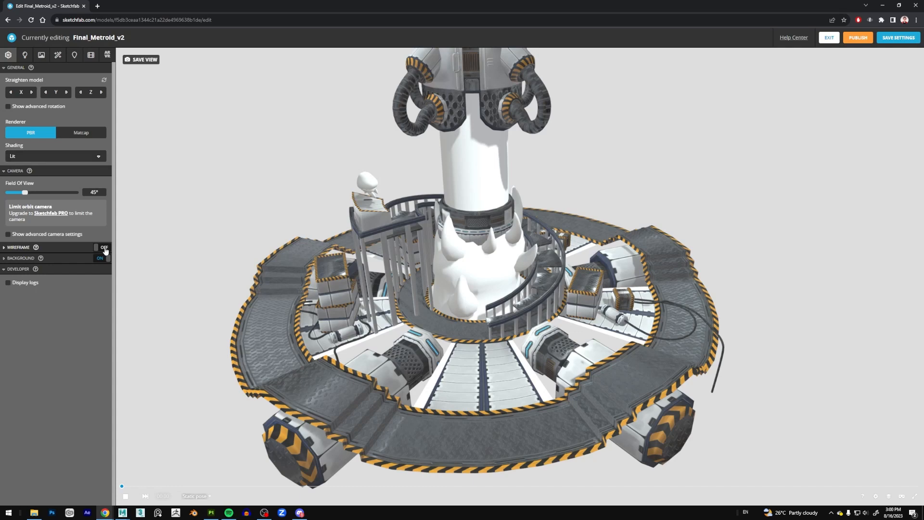
scroll(472, 394, up, 2)
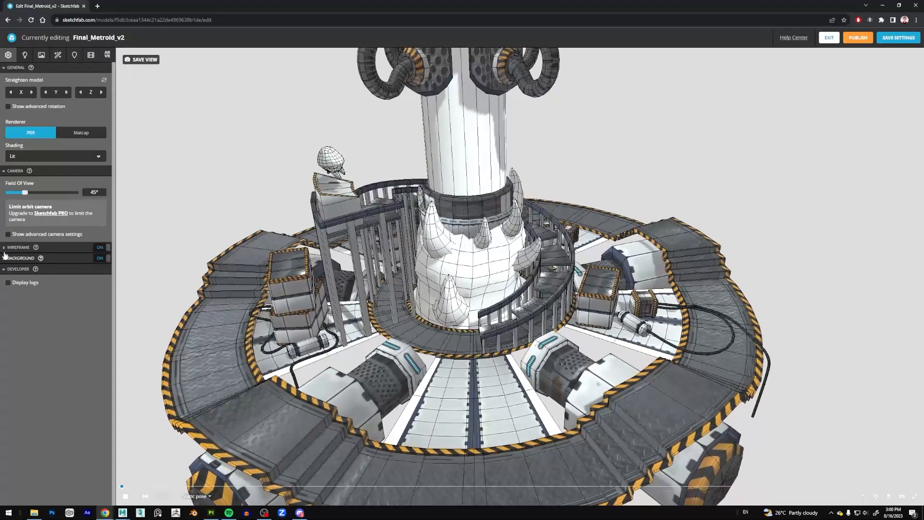
click(103, 247)
scroll(300, 291, down, 3)
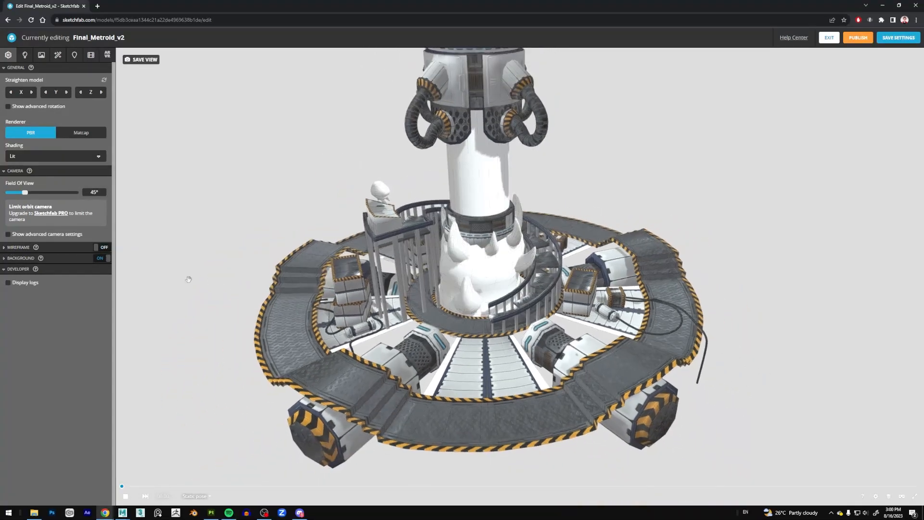
Preview the color and environment backgrounds behind the model and switch the background type to Image.
click(30, 260)
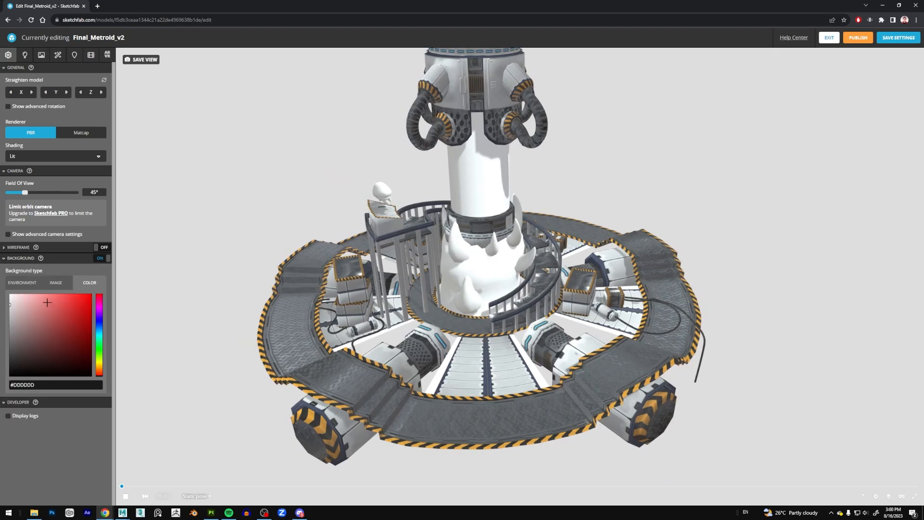
scroll(337, 241, down, 3)
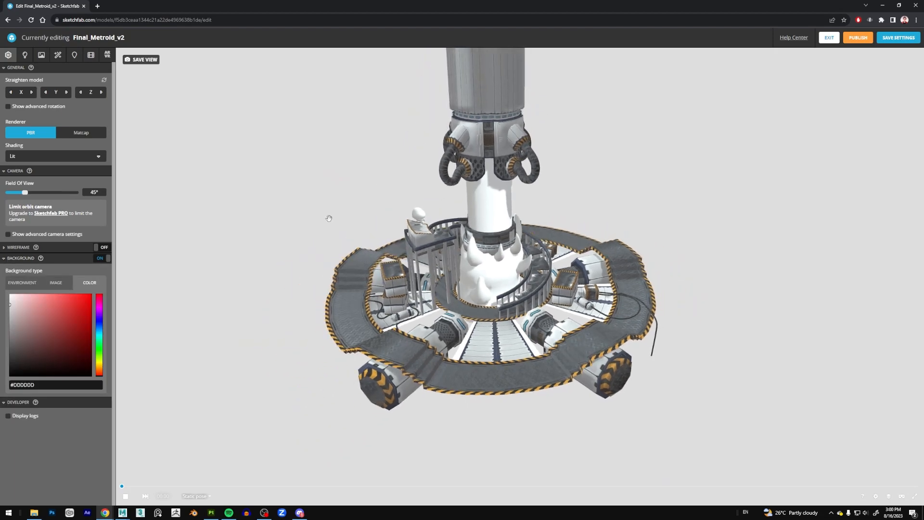
scroll(328, 217, up, 3)
drag(326, 203, 298, 269)
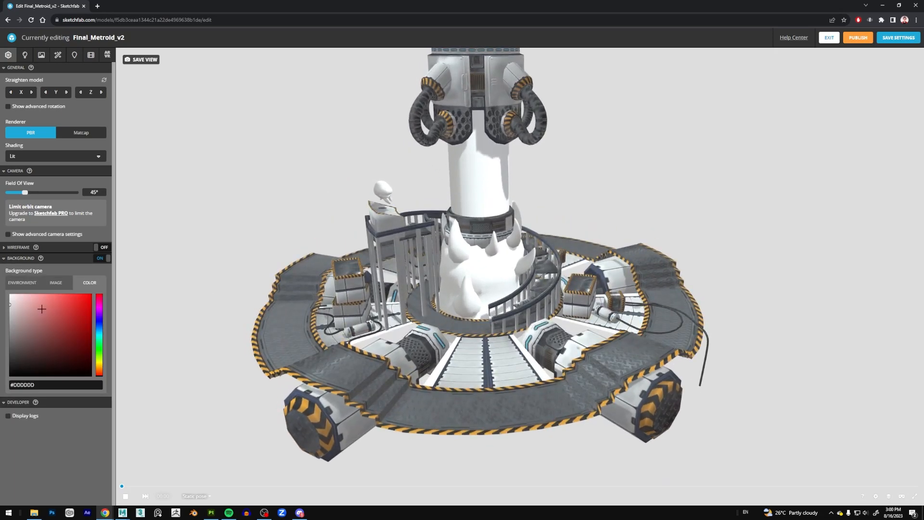
click(30, 285)
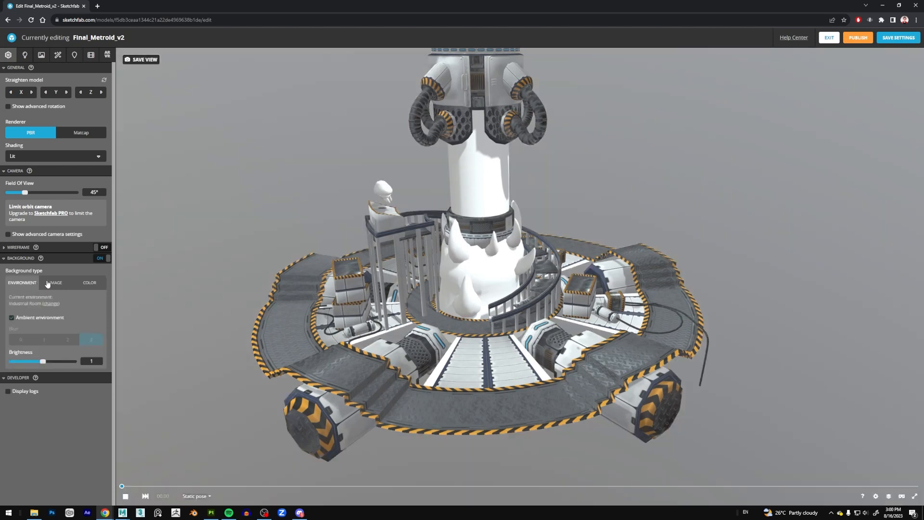
click(52, 283)
mouse_move(255, 207)
mouse_down()
mouse_move(270, 204)
mouse_move(252, 207)
mouse_up()
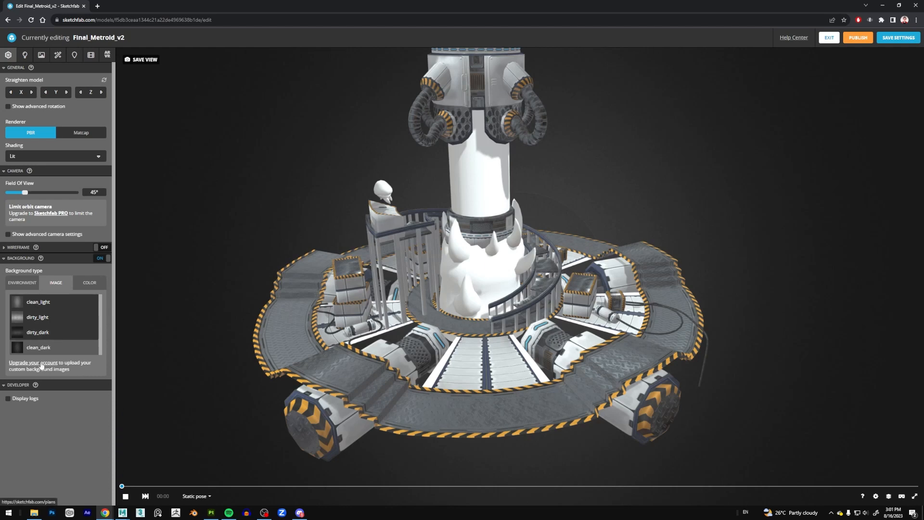
Compare the dirty_dark, dirty_light and clean_light background images and choose clean_dark for the scene.
click(48, 333)
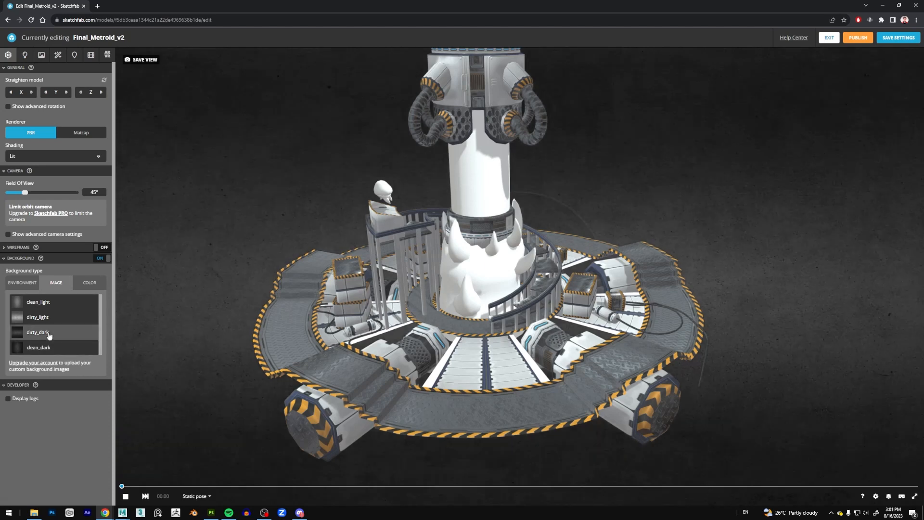
click(56, 319)
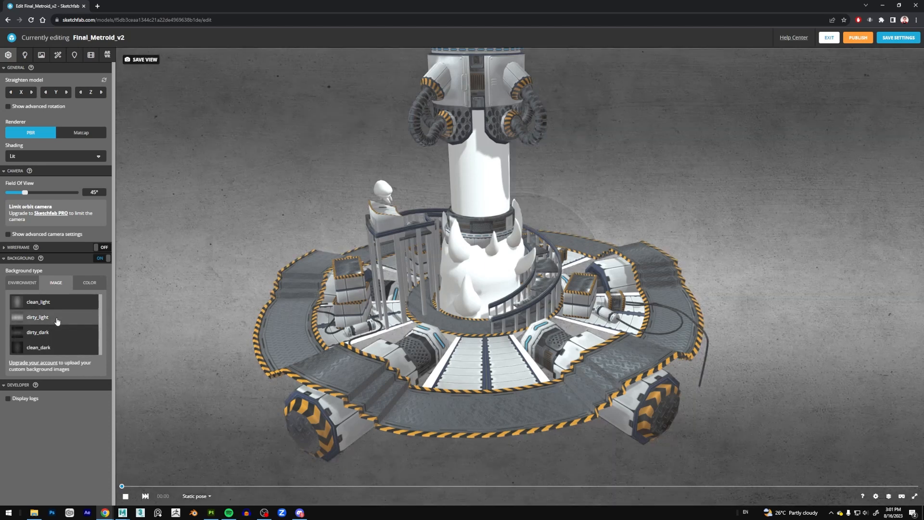
click(61, 304)
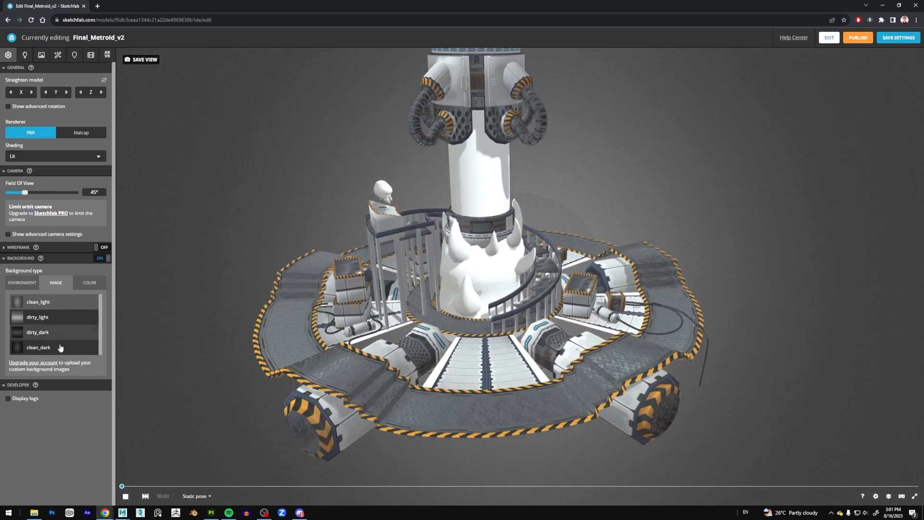
click(77, 343)
drag(210, 241, 228, 200)
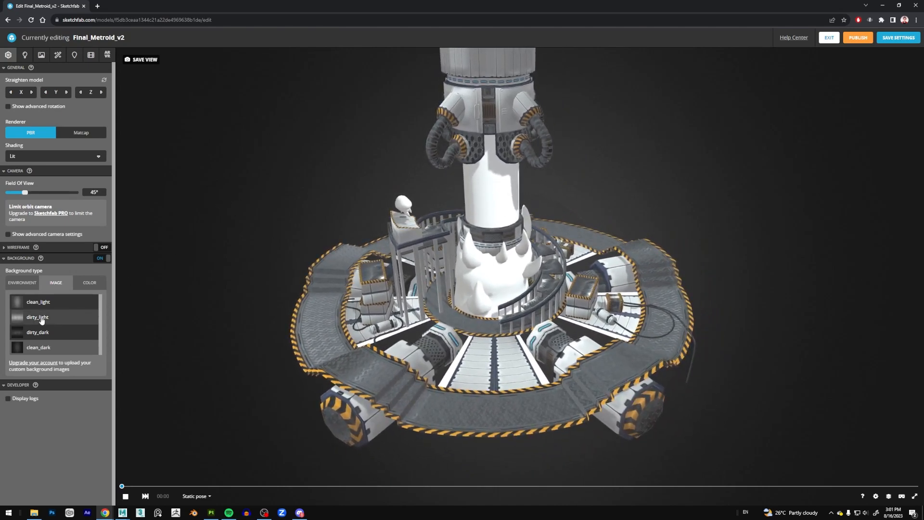
Check the Color and Environment background types once more, return to the Image background and collapse the background settings.
click(87, 284)
drag(75, 311, 44, 330)
click(59, 285)
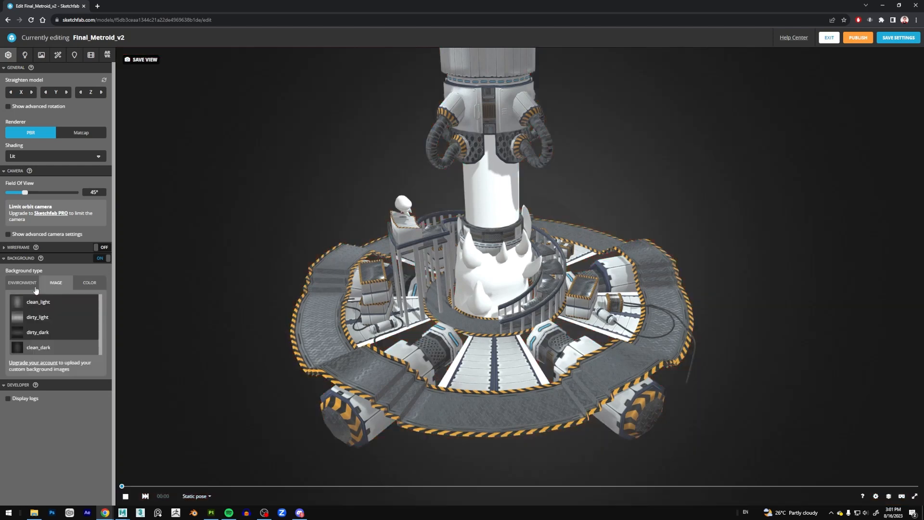
click(27, 289)
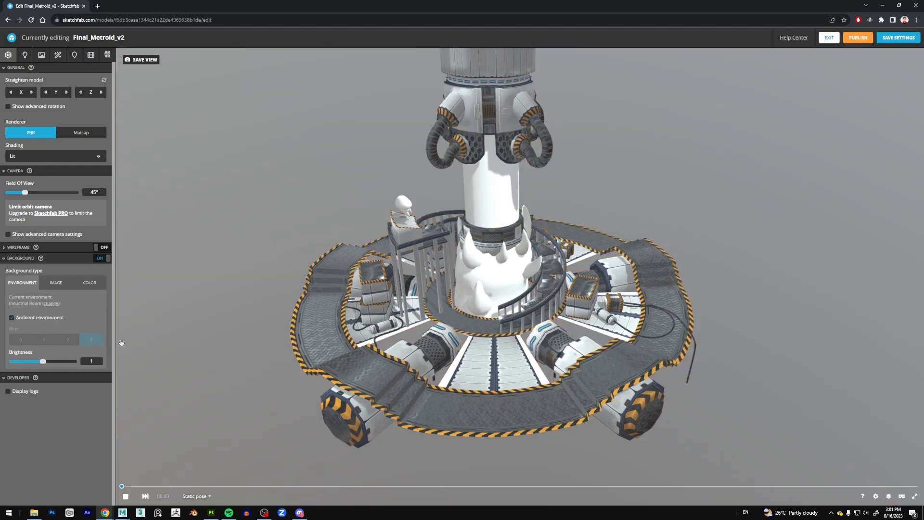
click(51, 287)
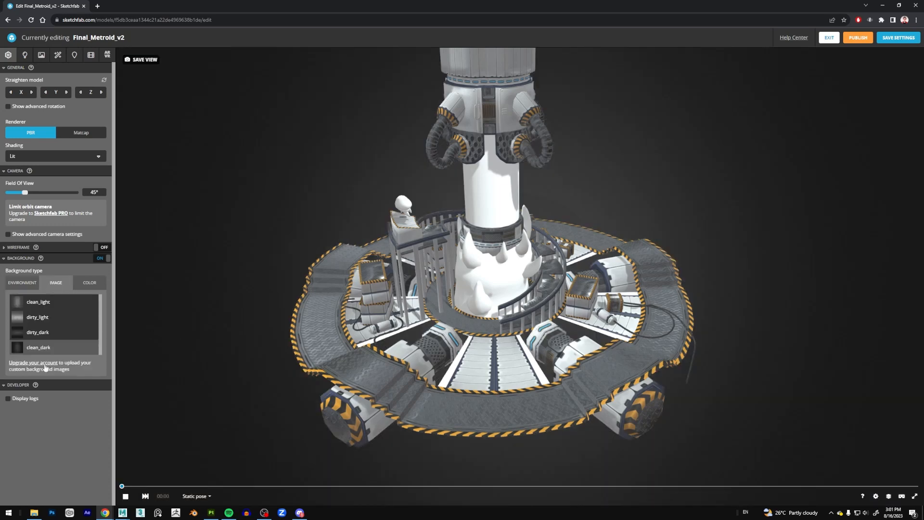
click(5, 259)
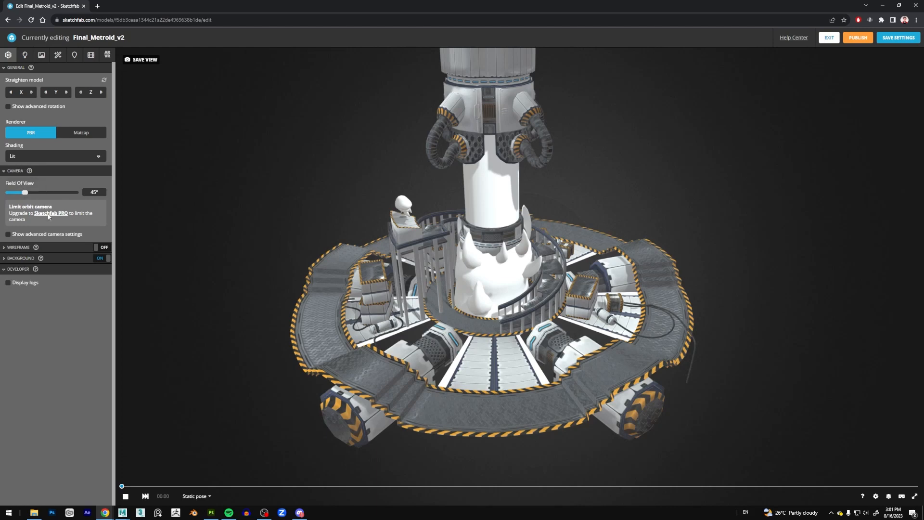
Preview the camera's field of view at about 67° and reset it to 45°.
mouse_move(25, 193)
mouse_down()
mouse_move(46, 194)
mouse_move(33, 194)
mouse_up()
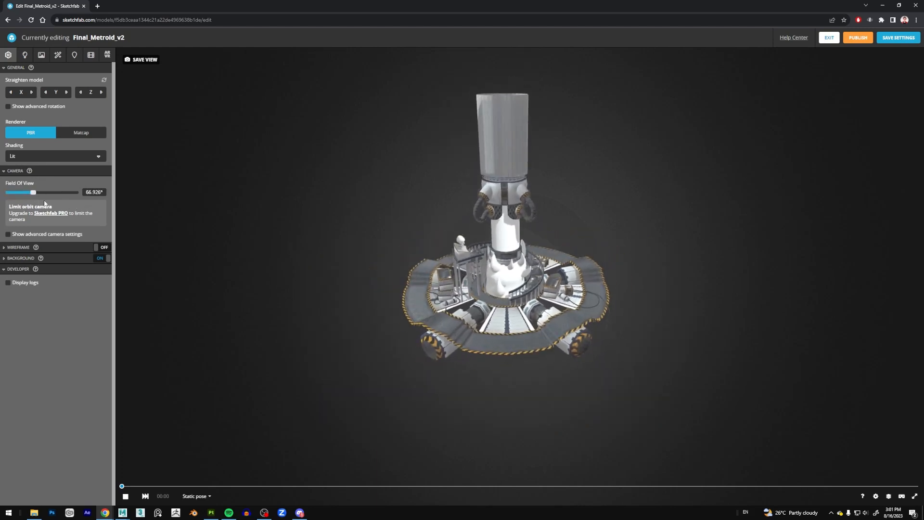
click(102, 192)
key(Return)
scroll(429, 244, up, 6)
mouse_move(368, 208)
mouse_down()
mouse_move(370, 216)
mouse_move(358, 198)
mouse_up()
right_drag(357, 198, 356, 199)
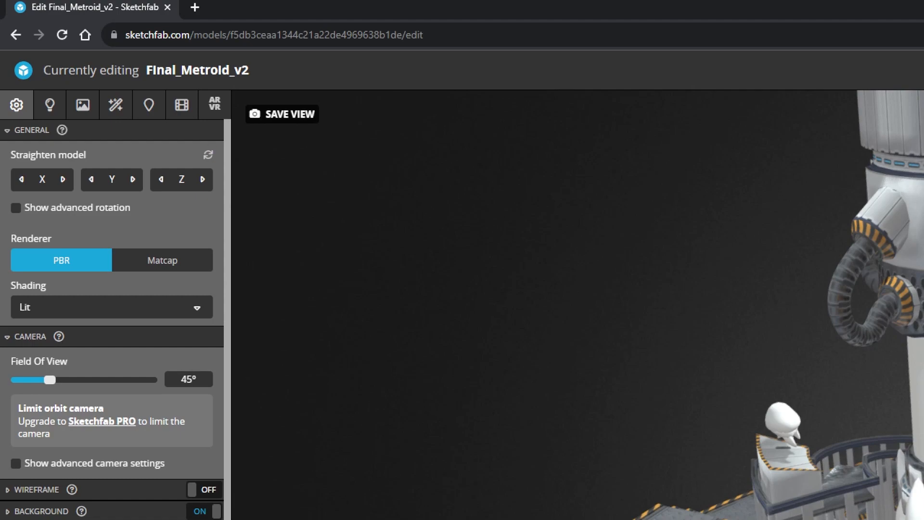
Frame a close, low-angle view of the creature and central tube and save it as the model's starting view.
drag(365, 105, 250, 156)
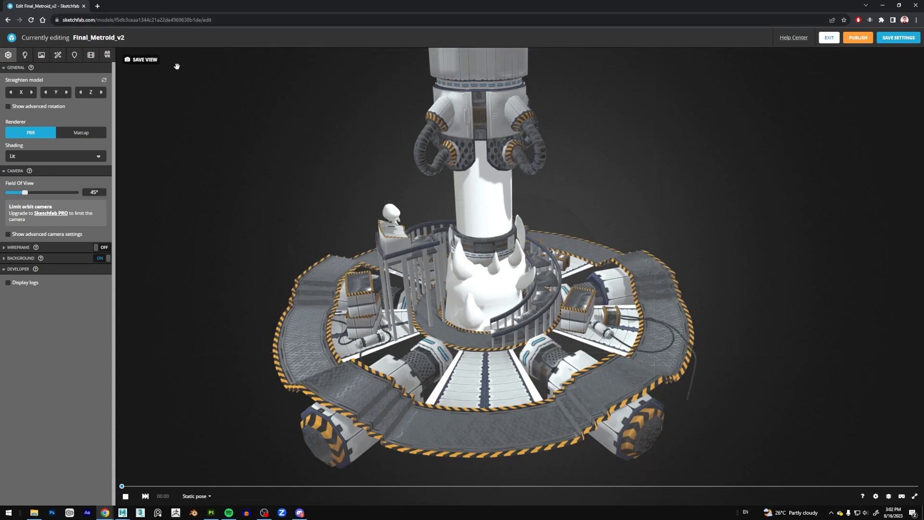
scroll(376, 276, up, 10)
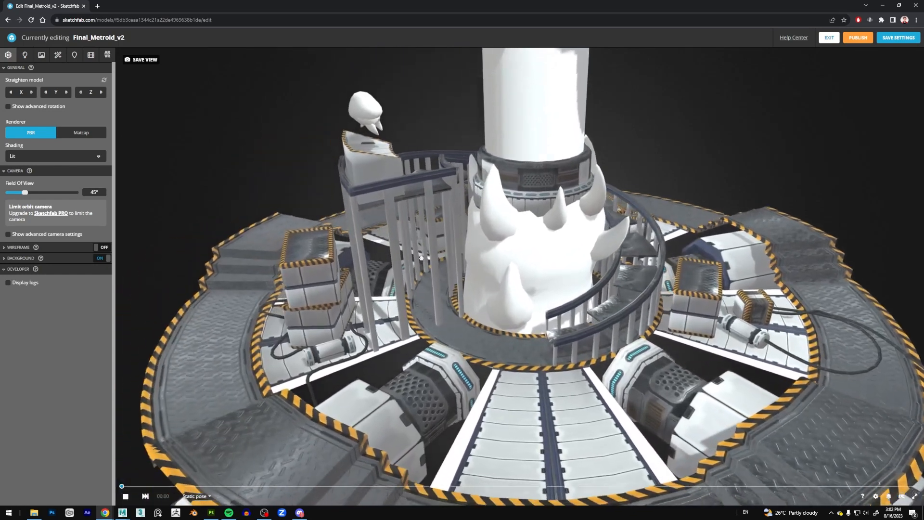
right_drag(421, 258, 405, 245)
drag(467, 256, 434, 263)
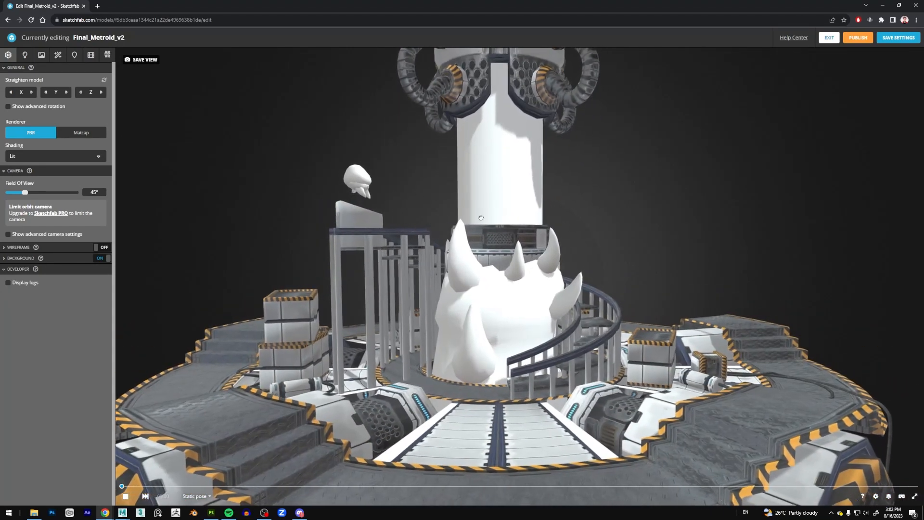
drag(557, 250, 504, 243)
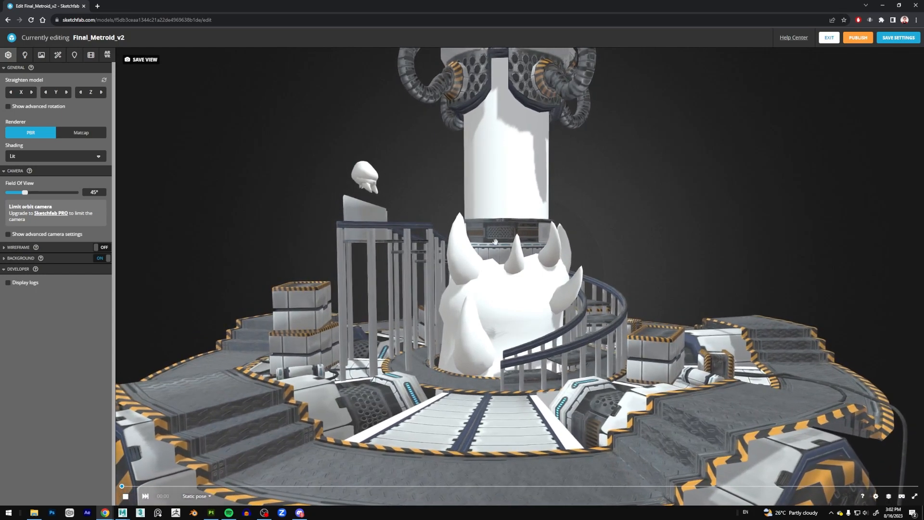
click(139, 59)
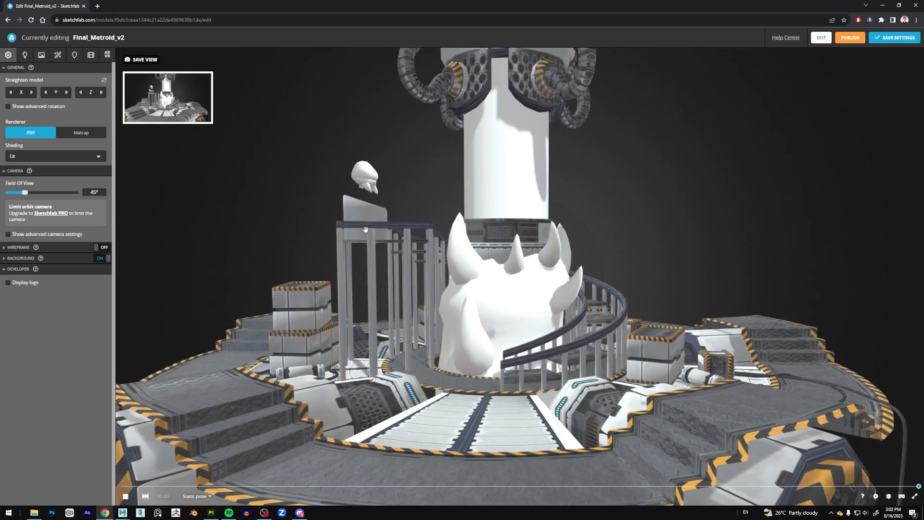
Reframe the model from farther away and above so the whole round platform fits, and save that view.
scroll(366, 230, down, 5)
mouse_move(498, 212)
mouse_down()
mouse_move(500, 272)
mouse_move(556, 291)
mouse_move(528, 265)
mouse_up()
scroll(552, 284, up, 1)
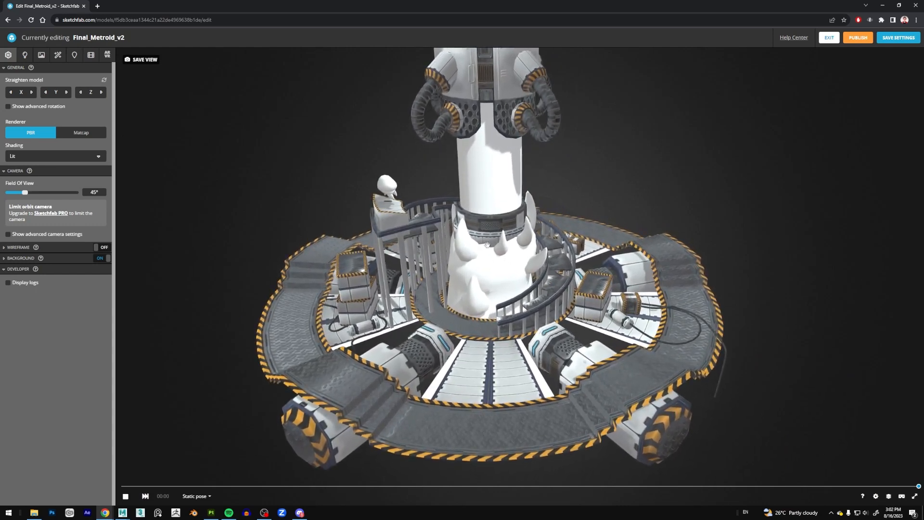
click(150, 63)
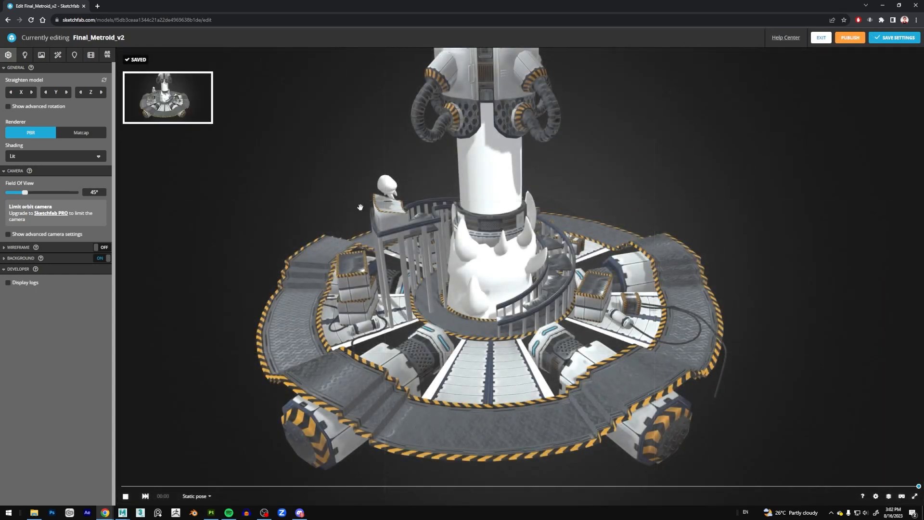
Open the lighting settings and preview the model with the directional lights switched on and off, leaving them off.
click(24, 56)
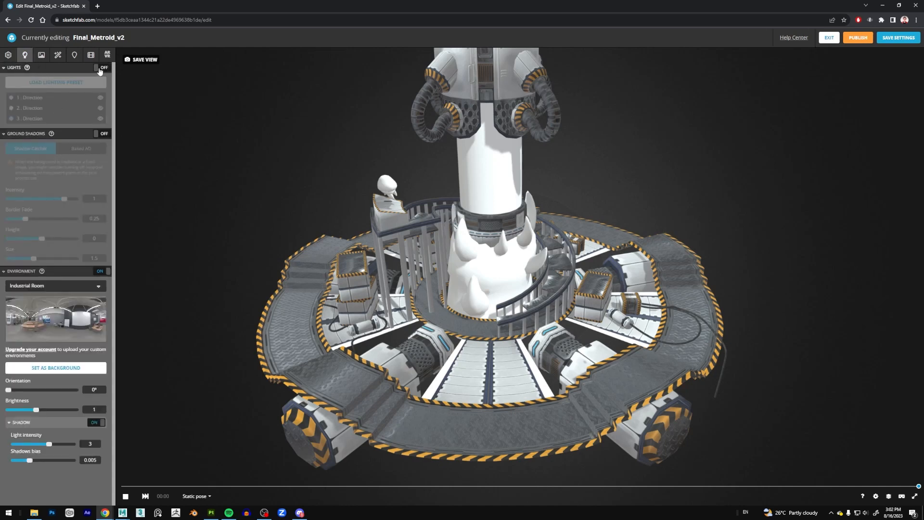
click(100, 68)
click(102, 68)
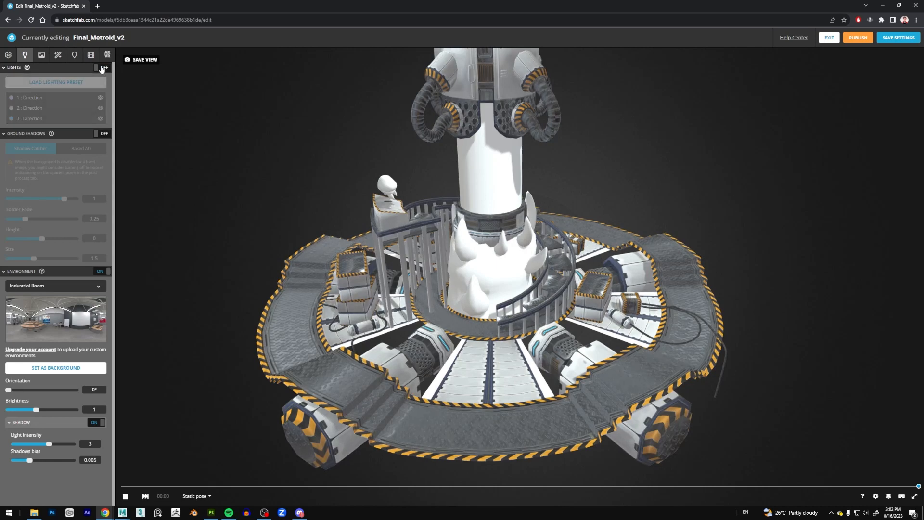
click(101, 68)
click(101, 68)
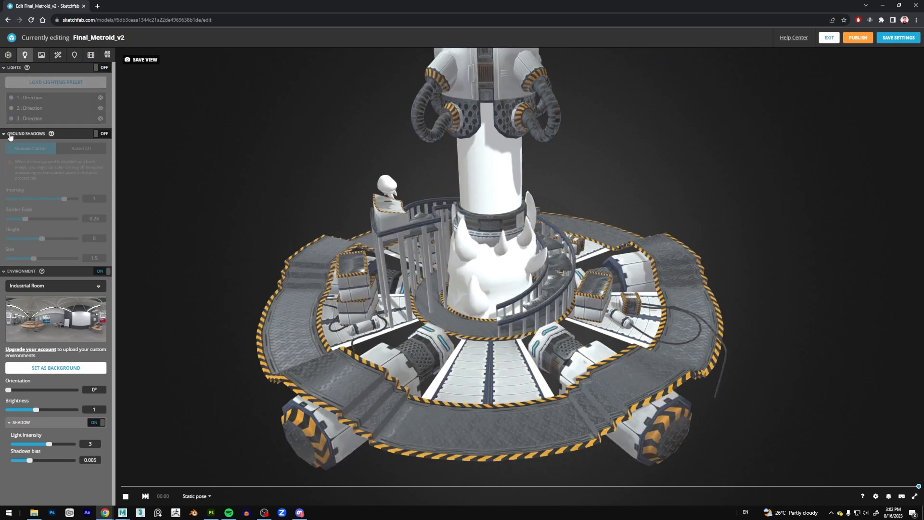
Preview Shadow Catcher ground shadows from several angles, toggling them off and on for comparison.
click(99, 135)
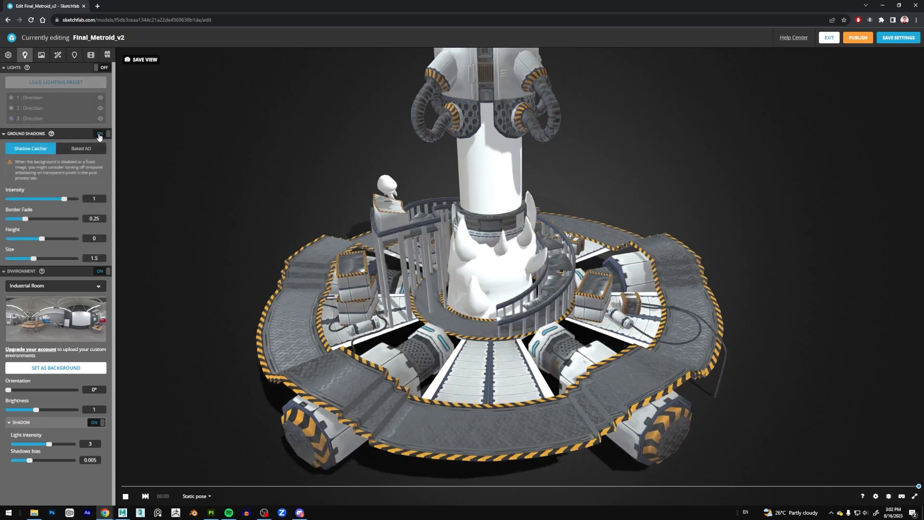
mouse_move(217, 220)
mouse_down()
mouse_move(223, 202)
mouse_move(218, 223)
mouse_up()
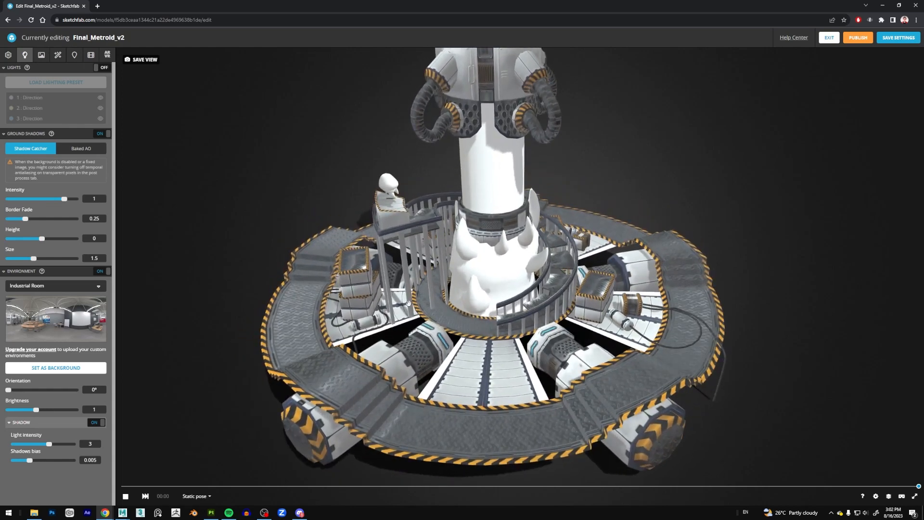
mouse_move(195, 223)
mouse_down()
mouse_move(198, 204)
mouse_move(198, 233)
mouse_move(197, 225)
mouse_up()
click(102, 134)
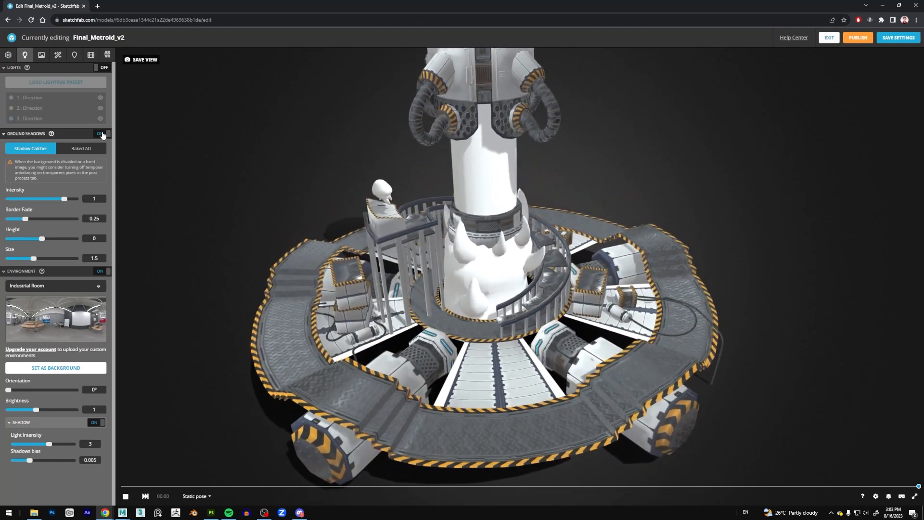
click(103, 134)
Check the Baked AO ground shadow option, return to Shadow Catcher, turn ground shadows off and collapse their settings.
click(87, 149)
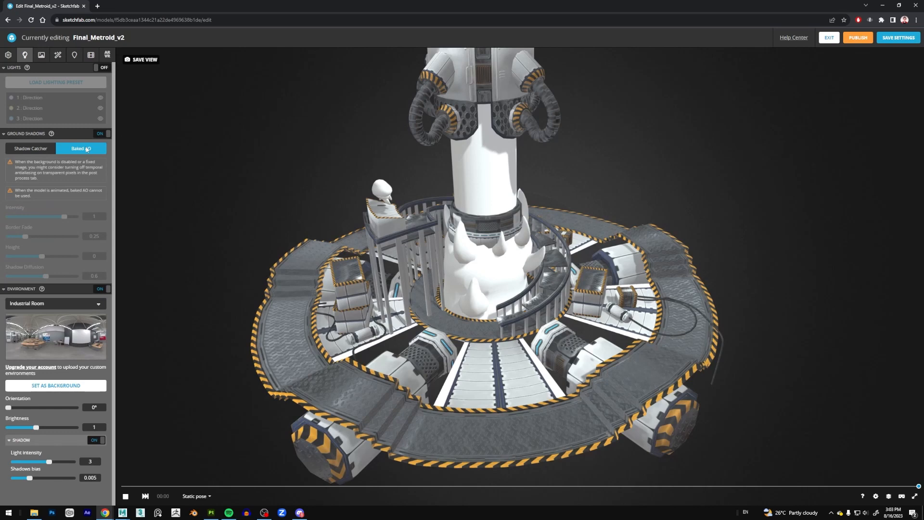
click(30, 148)
click(103, 133)
click(6, 134)
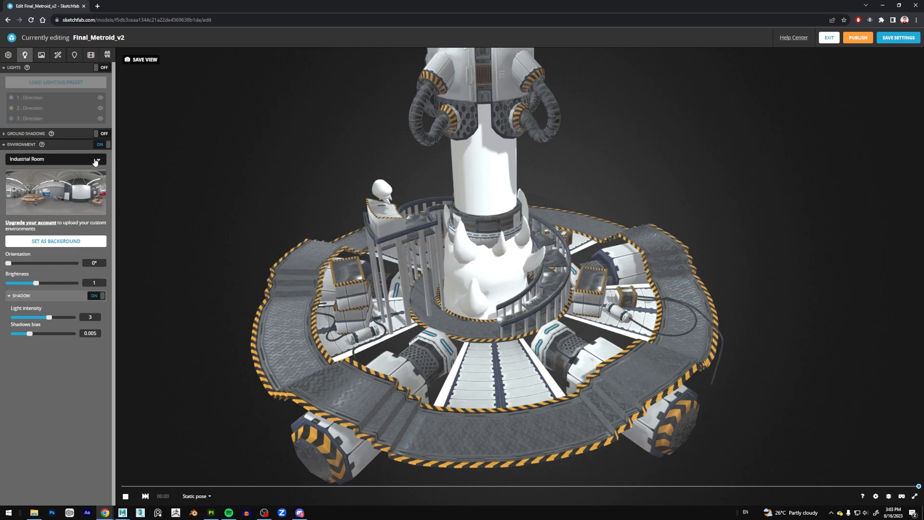
Set the lighting environment to Tokyo Big Sight from the list of available environments.
click(74, 179)
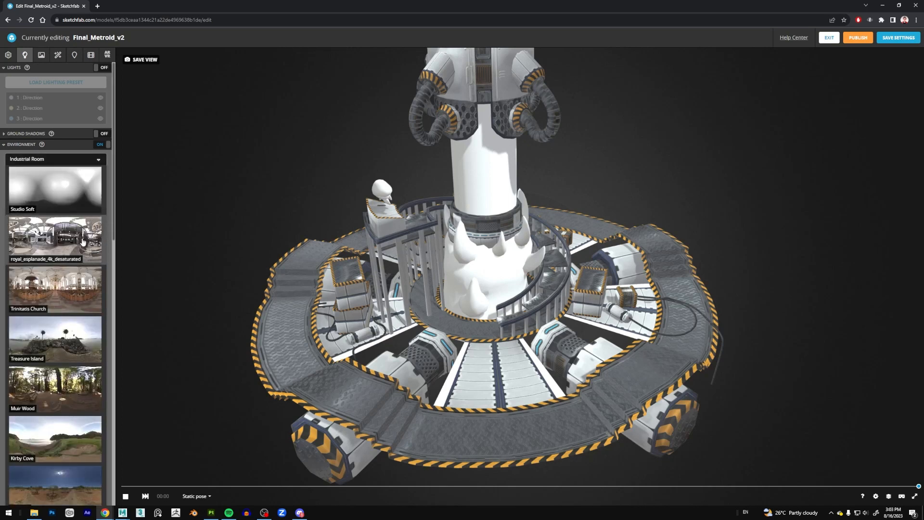
scroll(83, 300, down, 1)
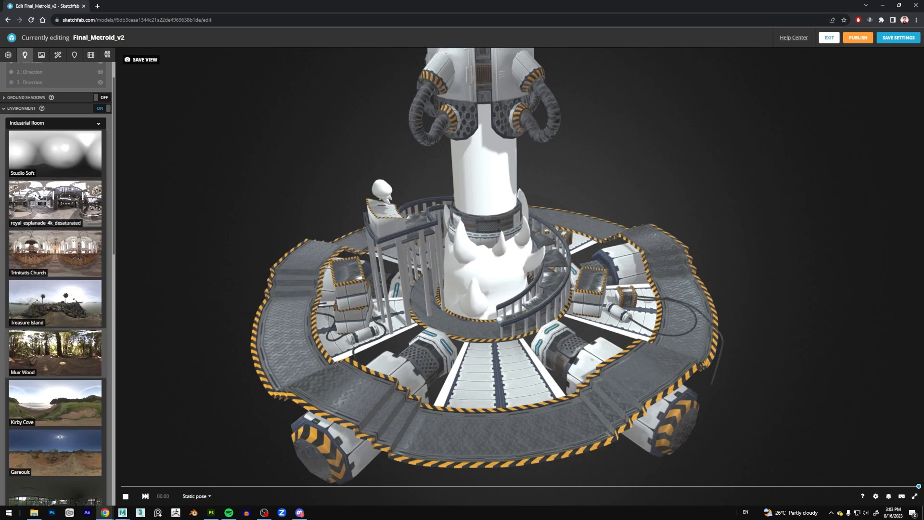
scroll(84, 359, down, 11)
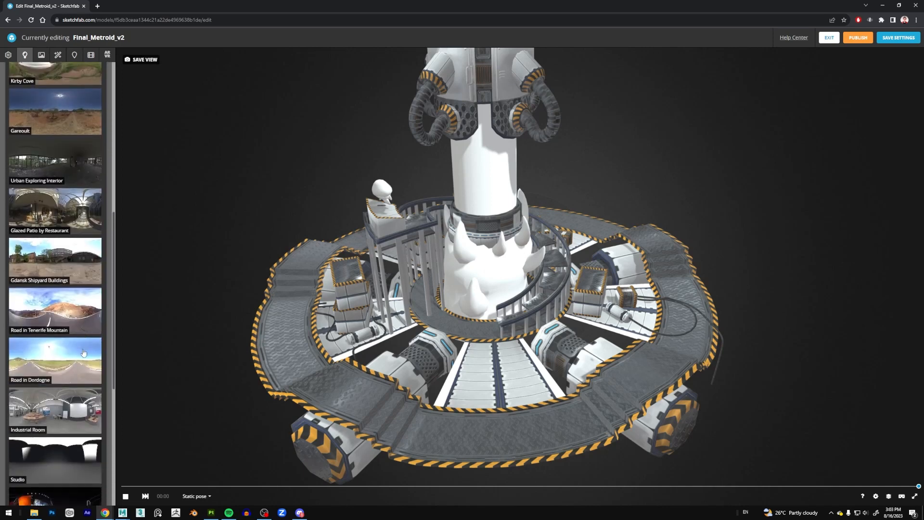
scroll(89, 340, down, 6)
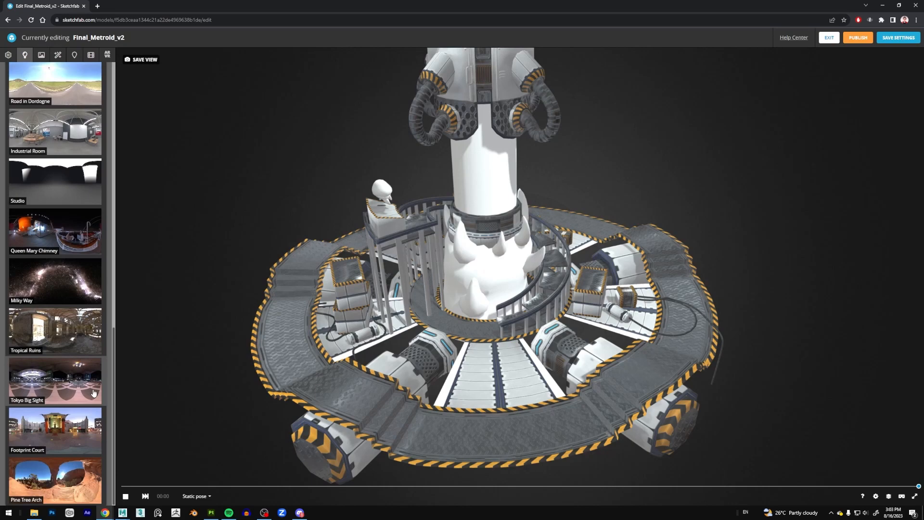
click(87, 401)
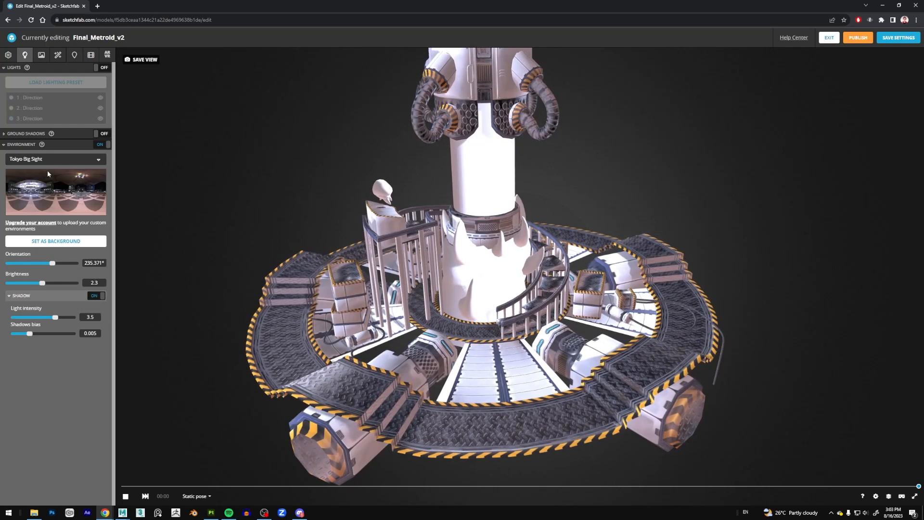
Change the lighting environment to Footprint Court and view the model under it.
click(75, 161)
scroll(85, 380, down, 10)
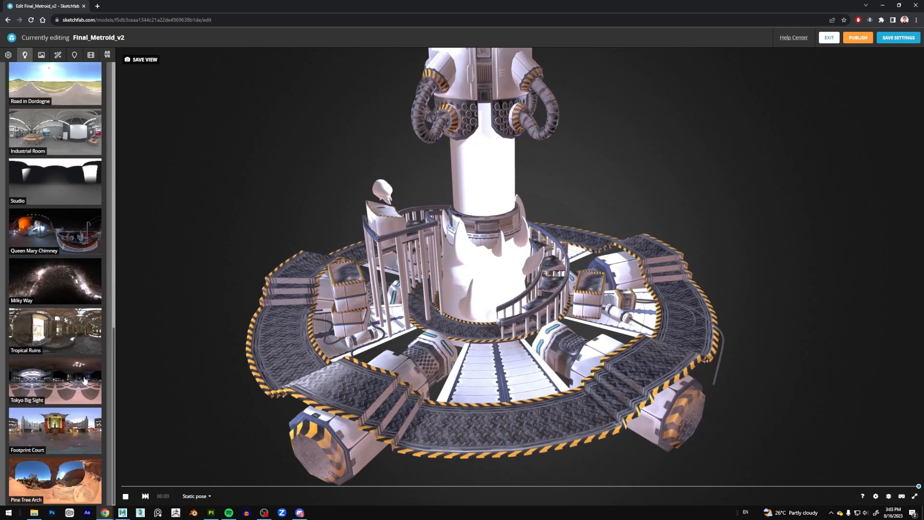
click(76, 421)
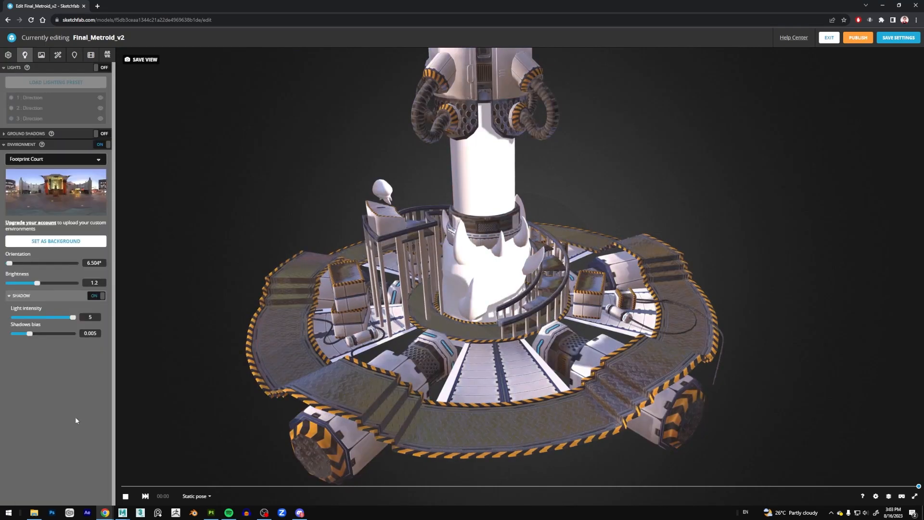
mouse_move(243, 231)
mouse_down()
mouse_move(240, 243)
mouse_move(233, 222)
mouse_move(210, 231)
mouse_move(233, 221)
mouse_move(233, 236)
mouse_up()
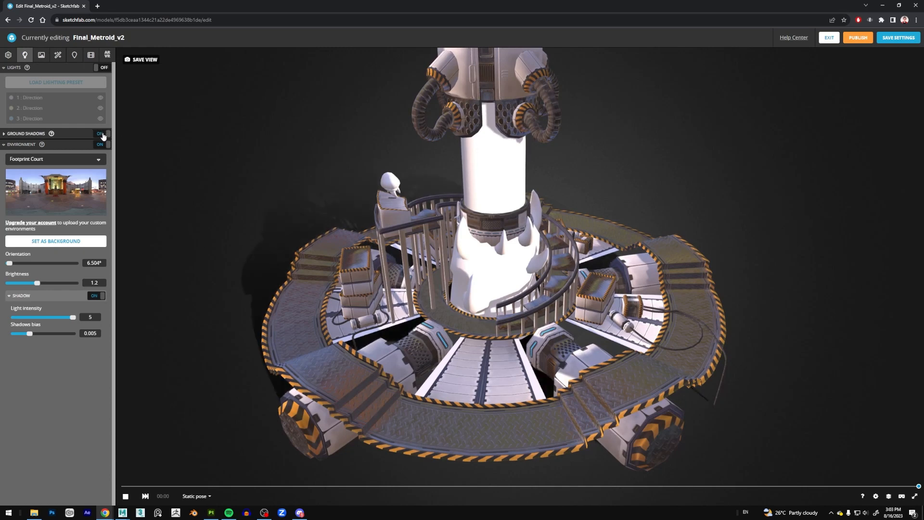
Compare the model with the directional lights on and off, leave them off and collapse the Lights settings.
click(101, 68)
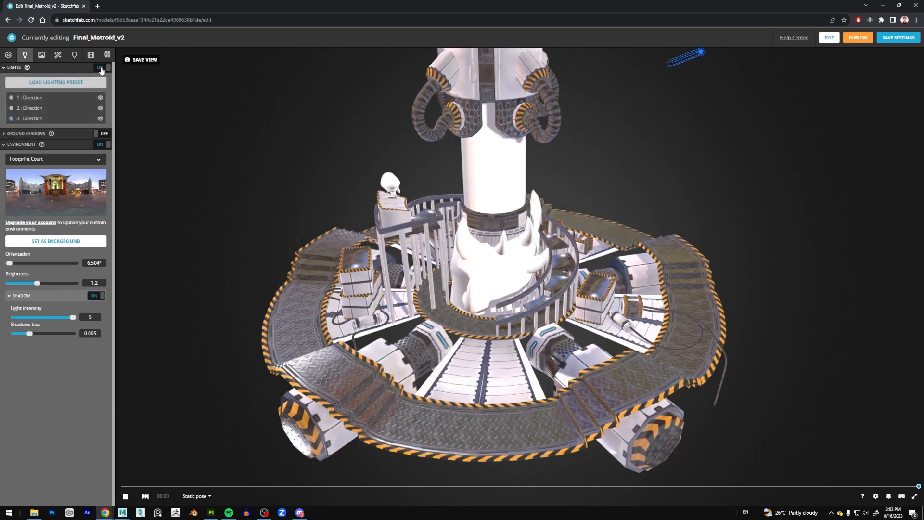
mouse_move(40, 98)
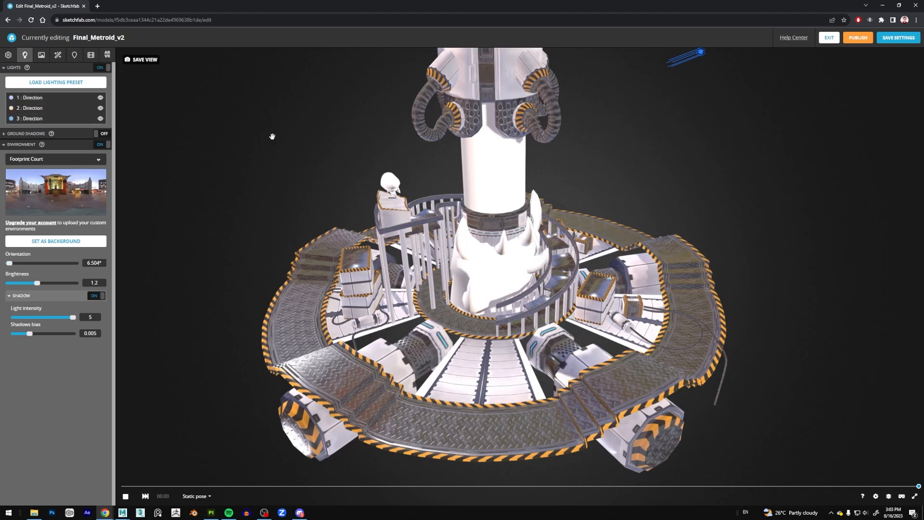
click(101, 68)
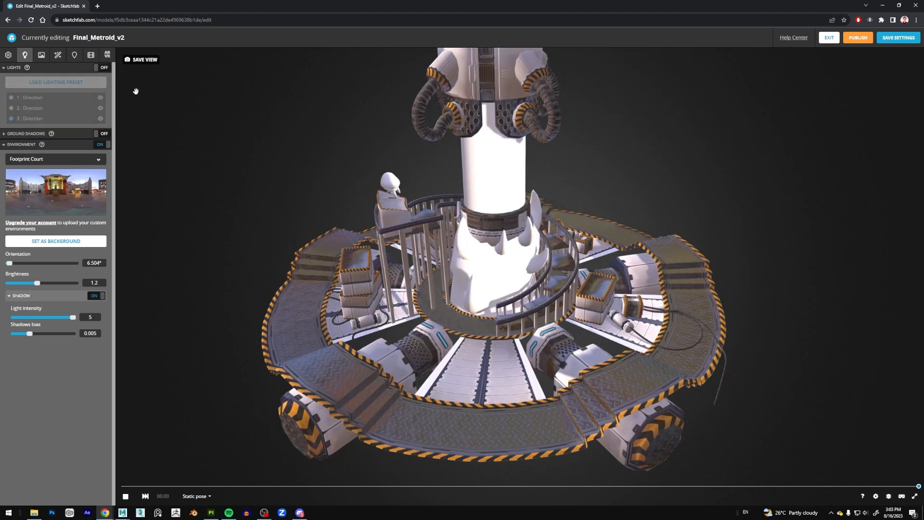
click(102, 69)
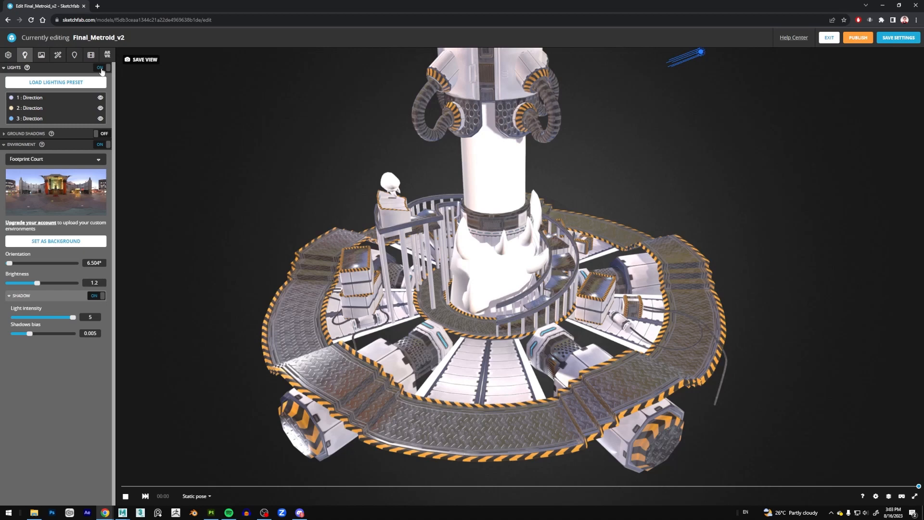
click(101, 69)
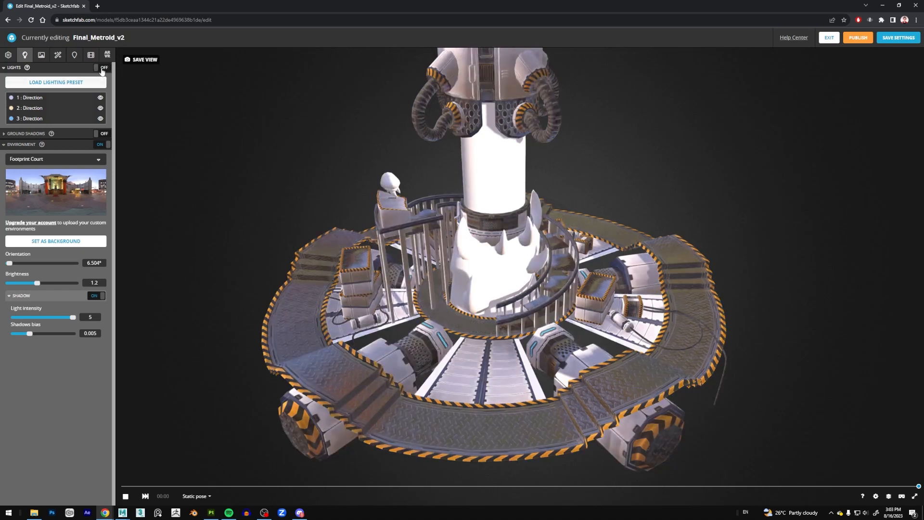
click(4, 70)
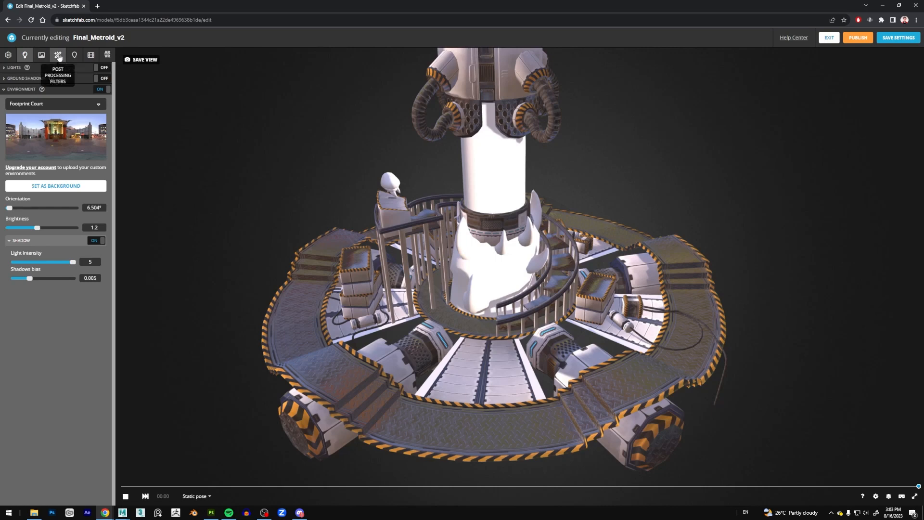
Turn on Screen Space Reflection in the post-processing filters and inspect the reflections on the platform up close.
click(58, 56)
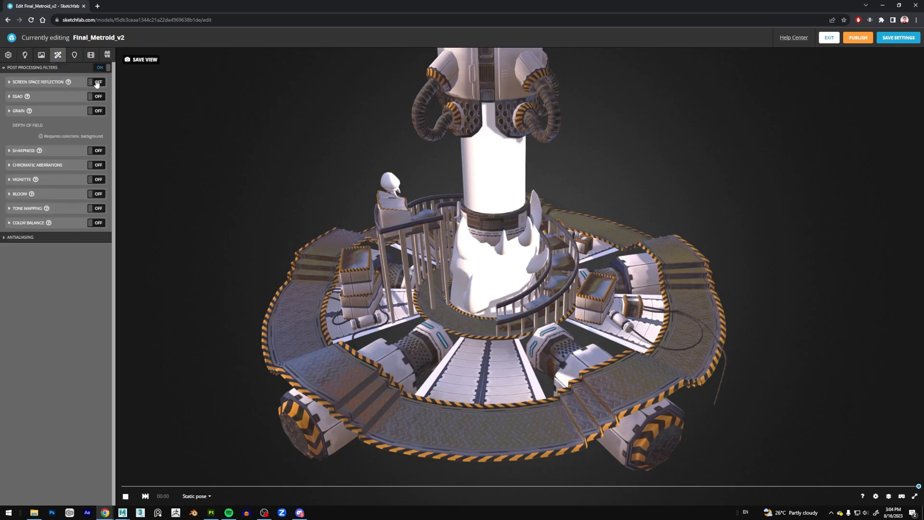
click(9, 83)
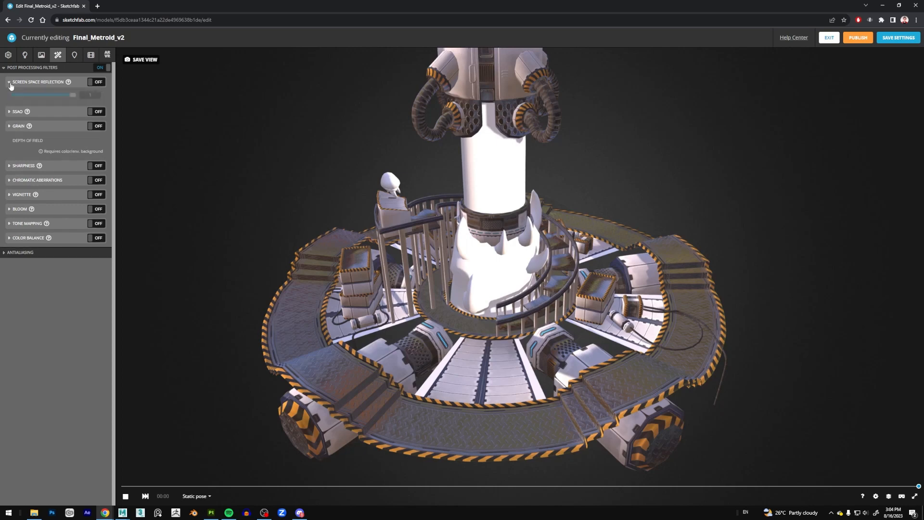
click(97, 83)
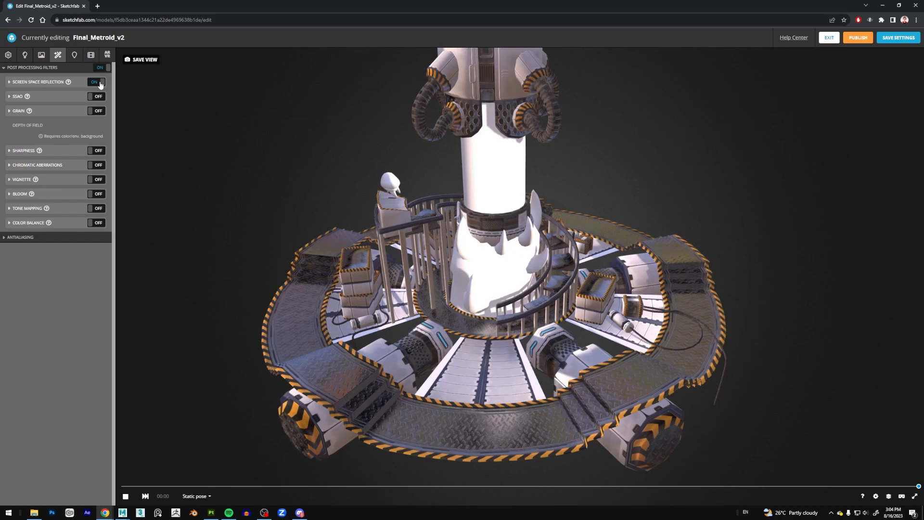
mouse_move(196, 157)
mouse_down()
mouse_move(197, 145)
mouse_move(197, 154)
mouse_up()
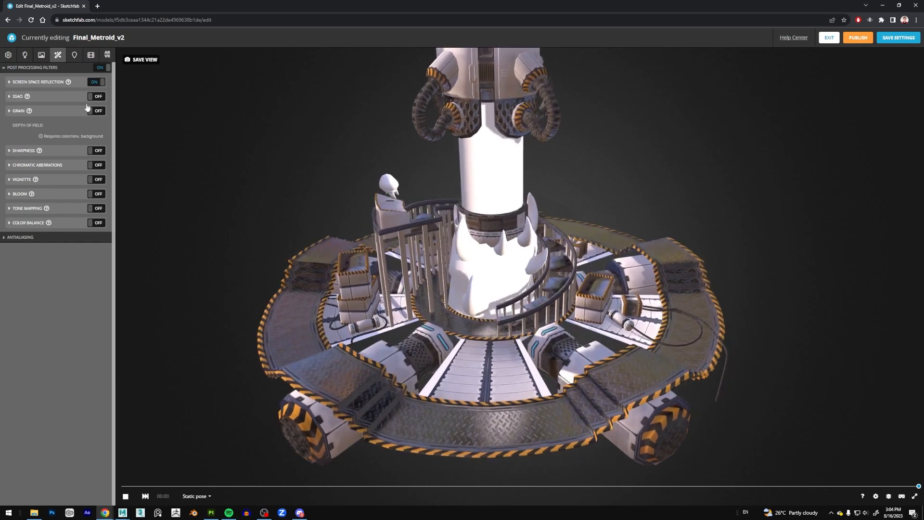
mouse_move(466, 409)
mouse_down()
mouse_move(438, 398)
mouse_move(214, 450)
mouse_move(317, 411)
mouse_up()
drag(477, 407, 486, 424)
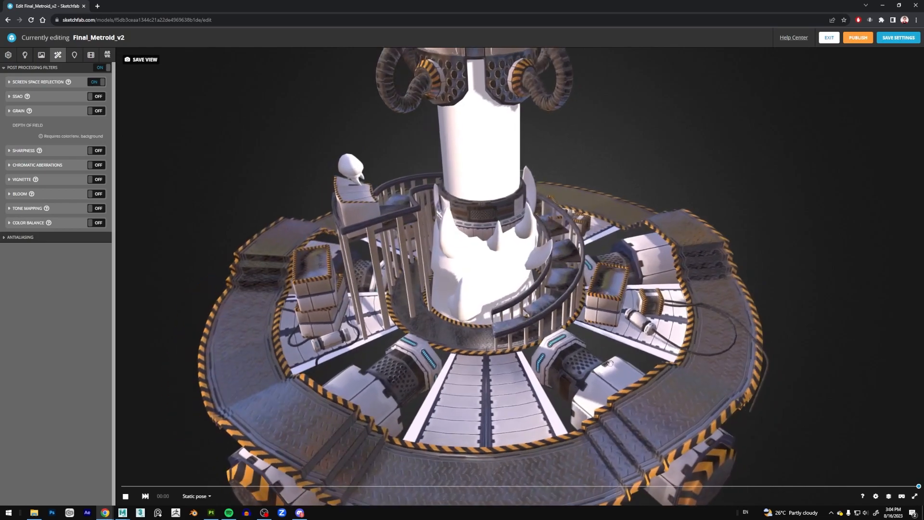
double_click(612, 292)
scroll(612, 292, up, 4)
drag(599, 316, 602, 324)
drag(602, 289, 648, 327)
scroll(648, 327, down, 5)
drag(589, 342, 597, 323)
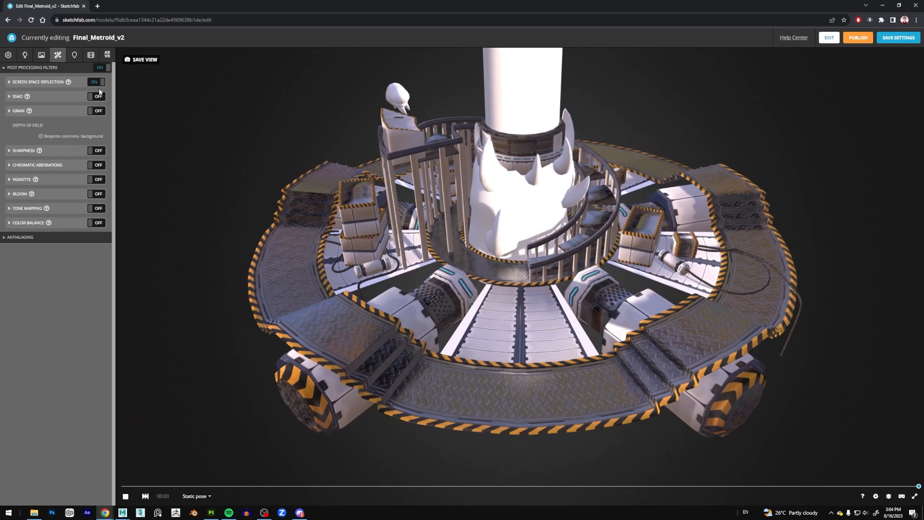
Turn on the SSAO filter and inspect the shading around the steps and central platform.
click(97, 96)
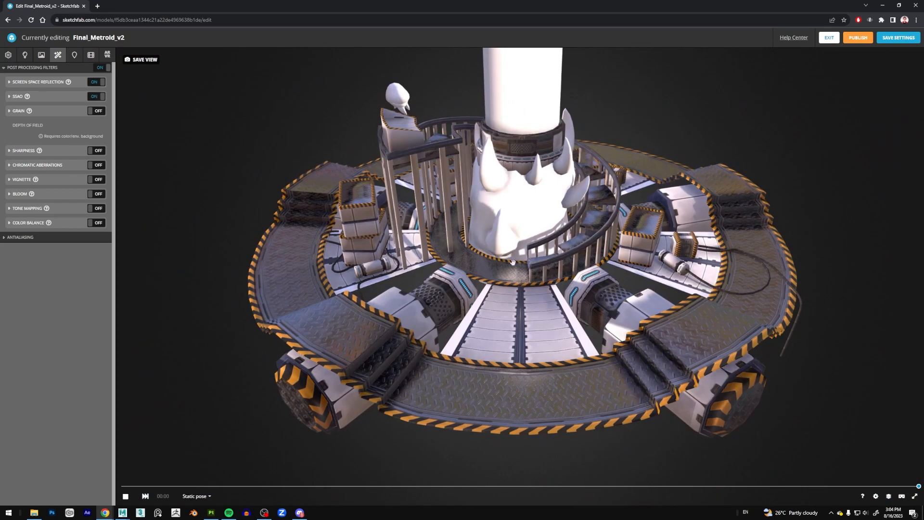
scroll(513, 262, up, 5)
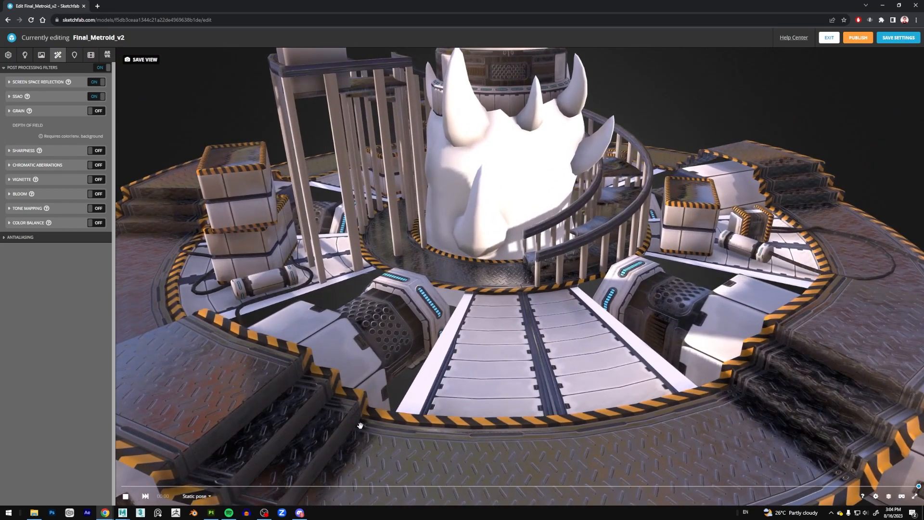
scroll(486, 379, down, 5)
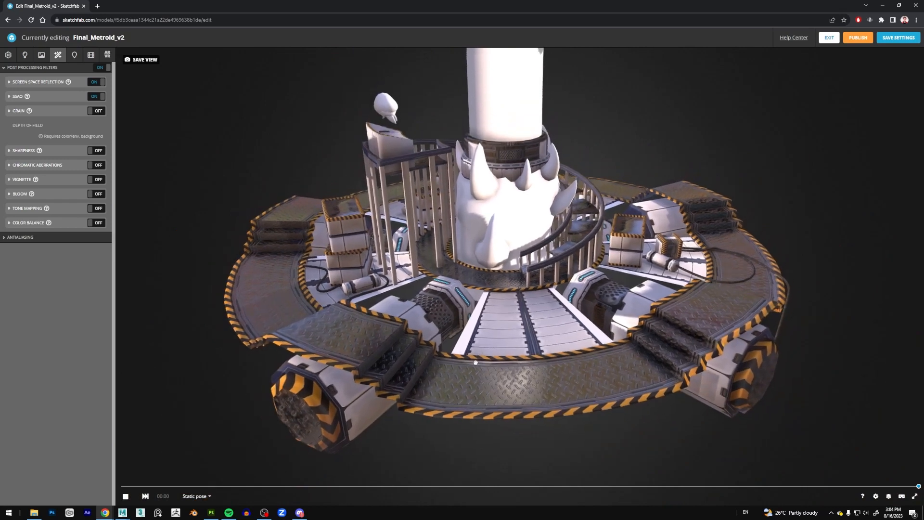
right_drag(476, 363, 441, 423)
scroll(423, 385, down, 1)
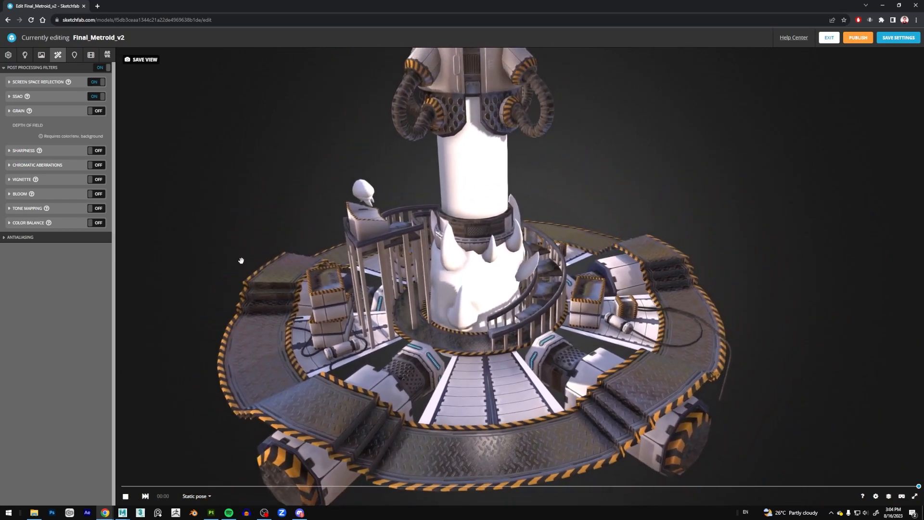
Try the Grain filter on the model, turn it off again and check its settings.
click(94, 111)
scroll(356, 283, up, 4)
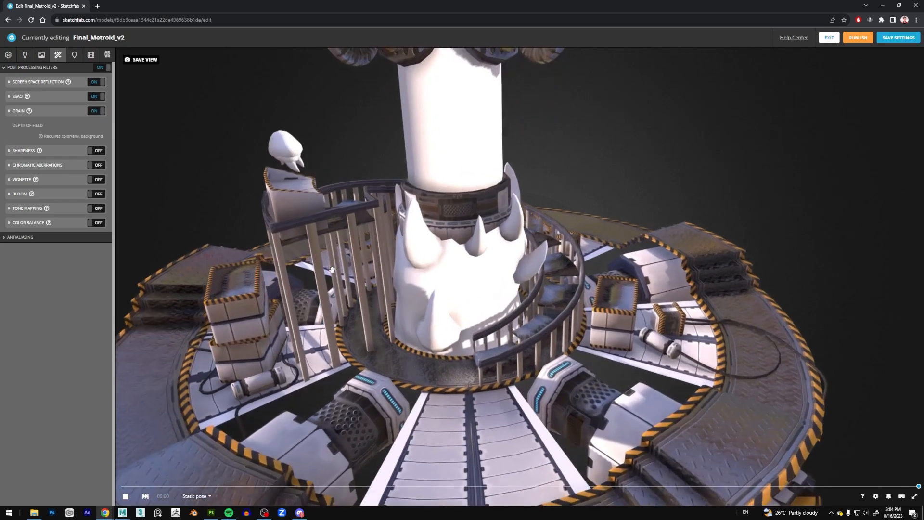
scroll(337, 275, down, 5)
click(94, 111)
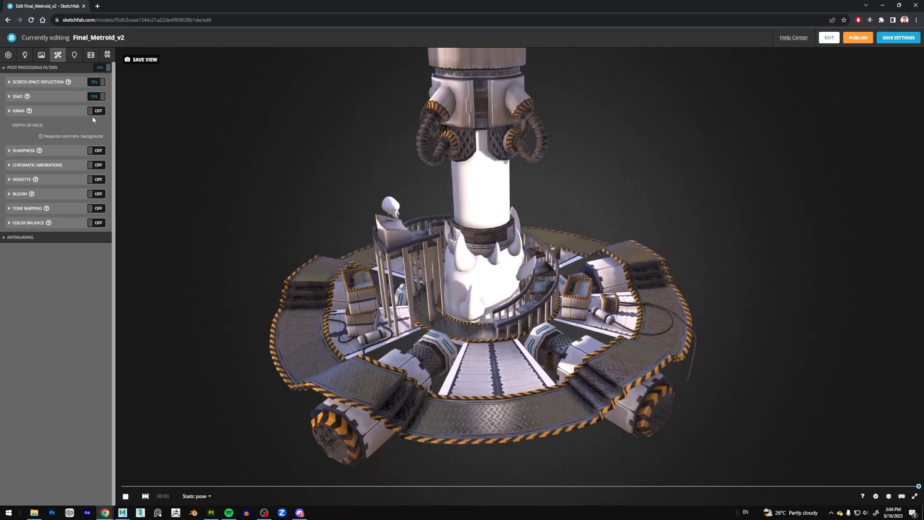
click(9, 111)
click(9, 112)
Turn on the Sharpness filter, comparing the texture detail with it on and off from several views.
scroll(269, 198, up, 5)
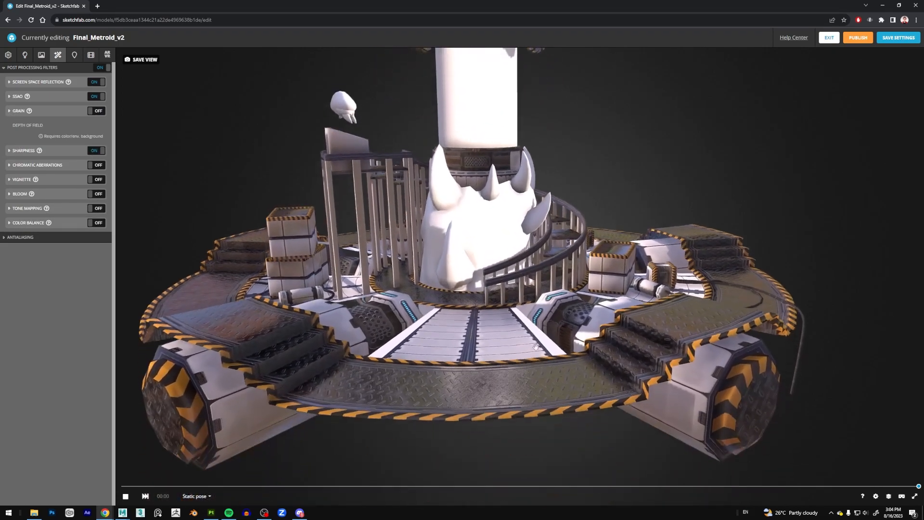
drag(535, 347, 533, 413)
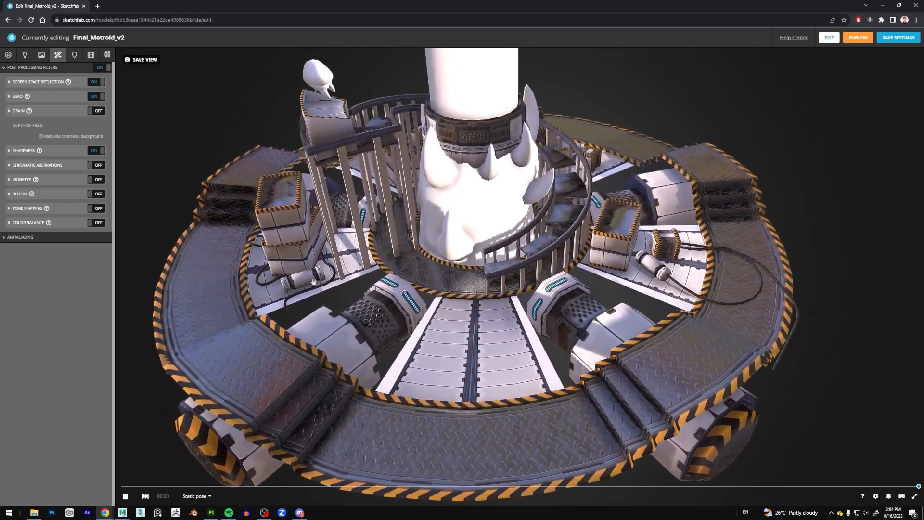
click(96, 151)
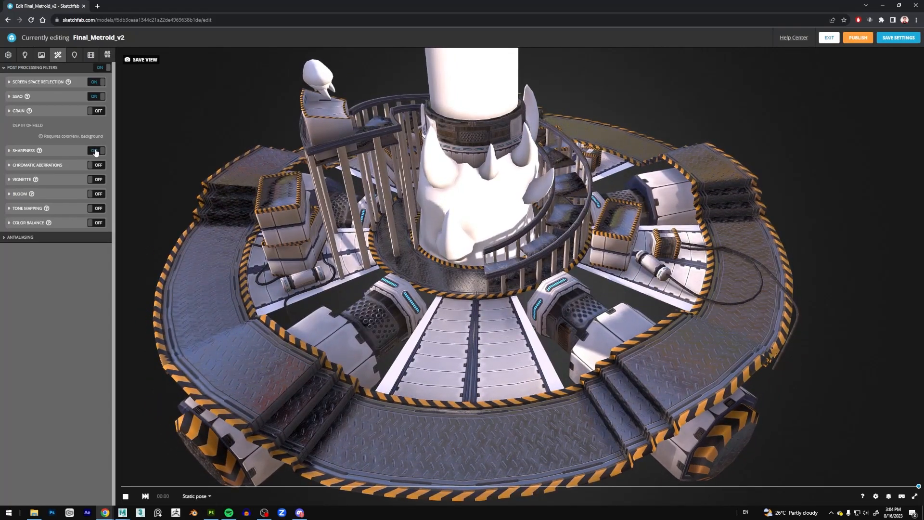
drag(602, 356, 672, 378)
scroll(673, 378, up, 3)
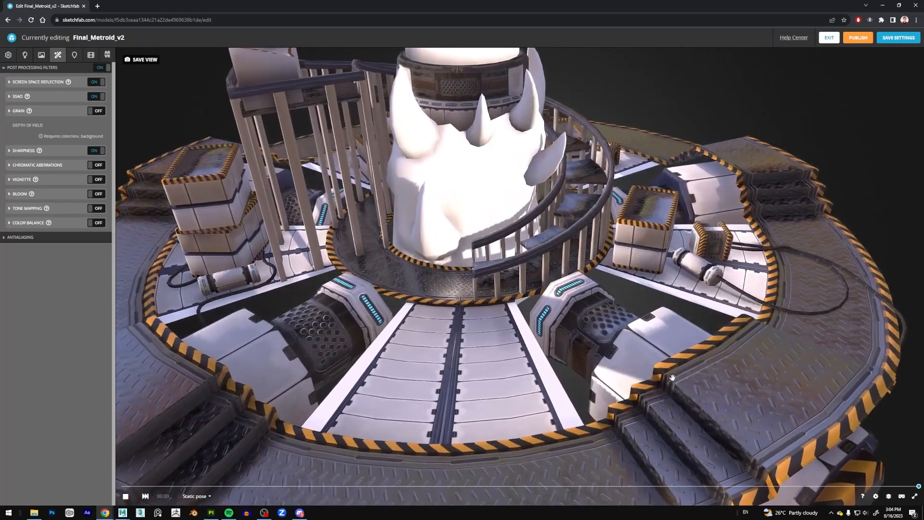
scroll(672, 377, down, 5)
right_drag(528, 229, 535, 262)
scroll(522, 284, up, 3)
Turn on Chromatic Aberrations and reduce the amount to 0.0117 for subtle colour fringing at the model's edges.
click(97, 165)
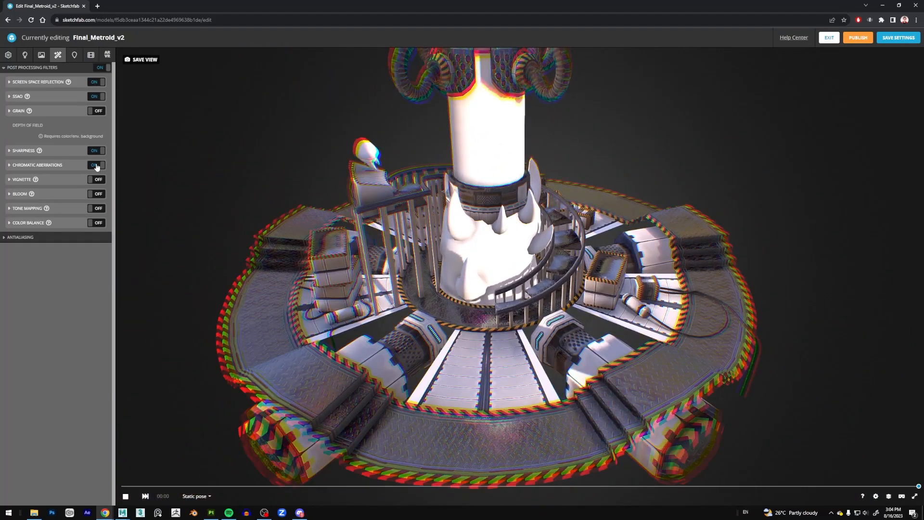
drag(365, 219, 369, 235)
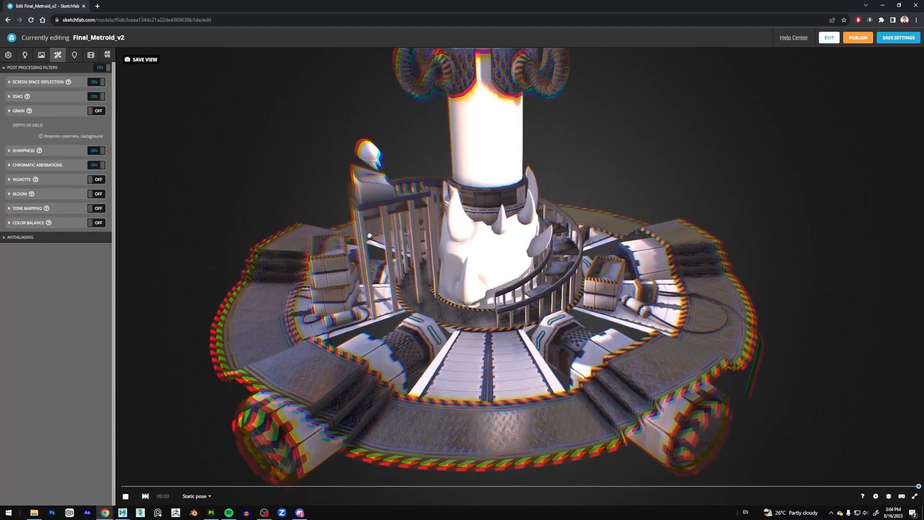
click(9, 165)
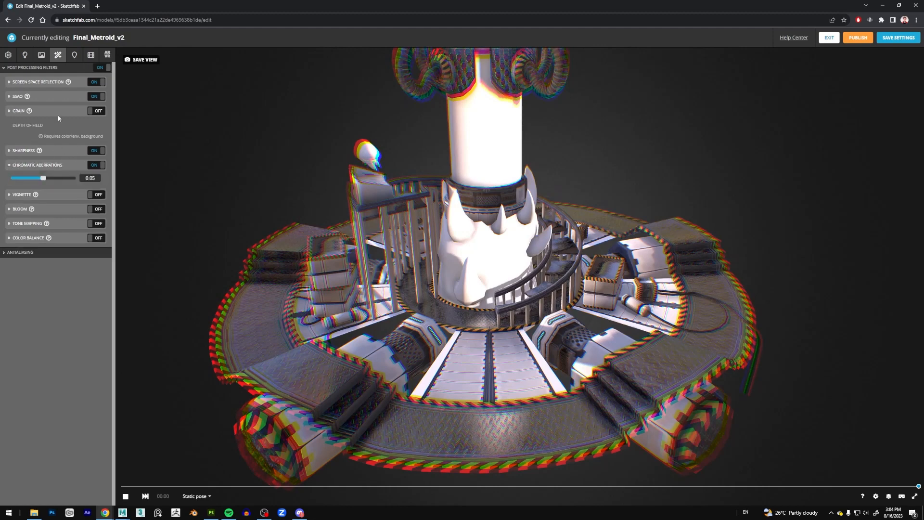
drag(44, 179, 4, 186)
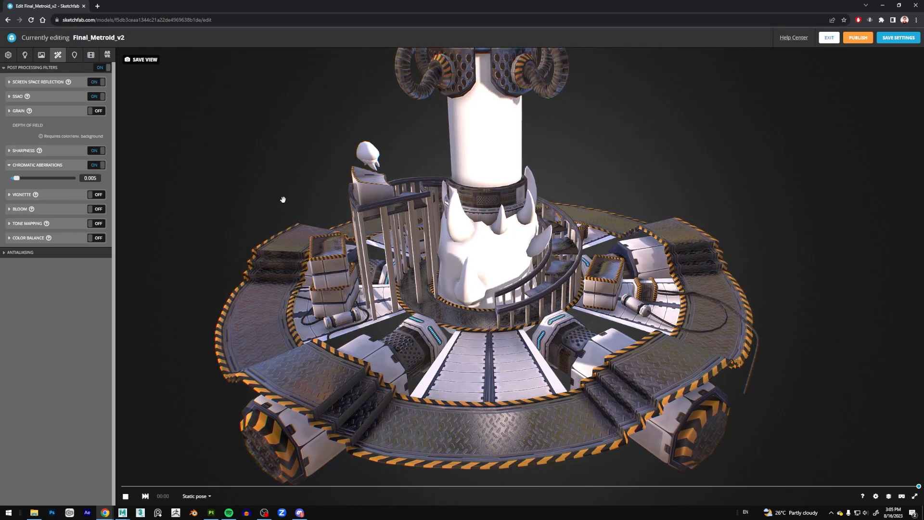
drag(283, 199, 274, 200)
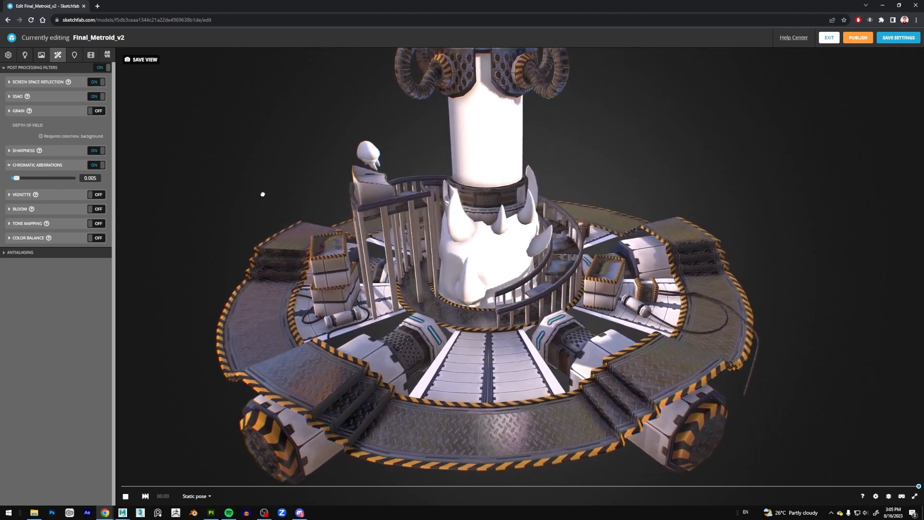
drag(262, 194, 241, 202)
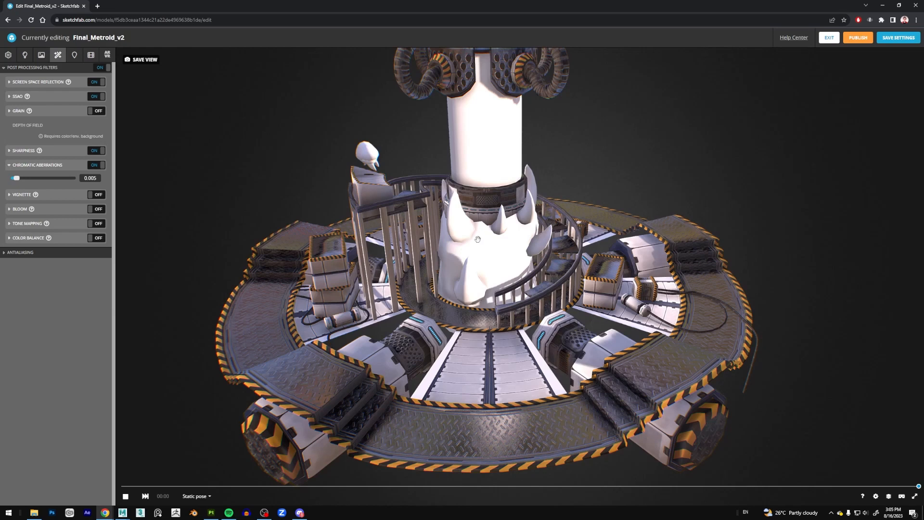
drag(17, 178, 19, 178)
drag(17, 179, 19, 180)
drag(214, 162, 212, 160)
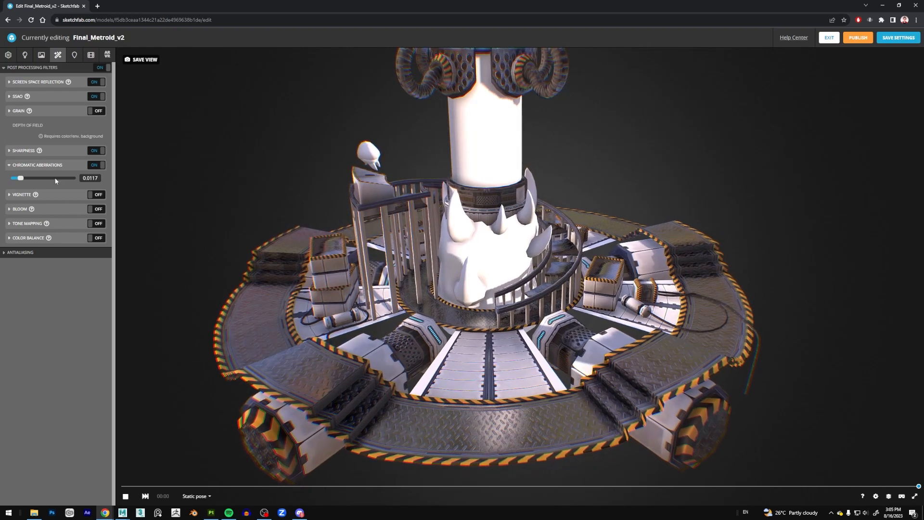
Turn on the Vignette filter with an amount of 0.5 and collapse its settings.
click(97, 195)
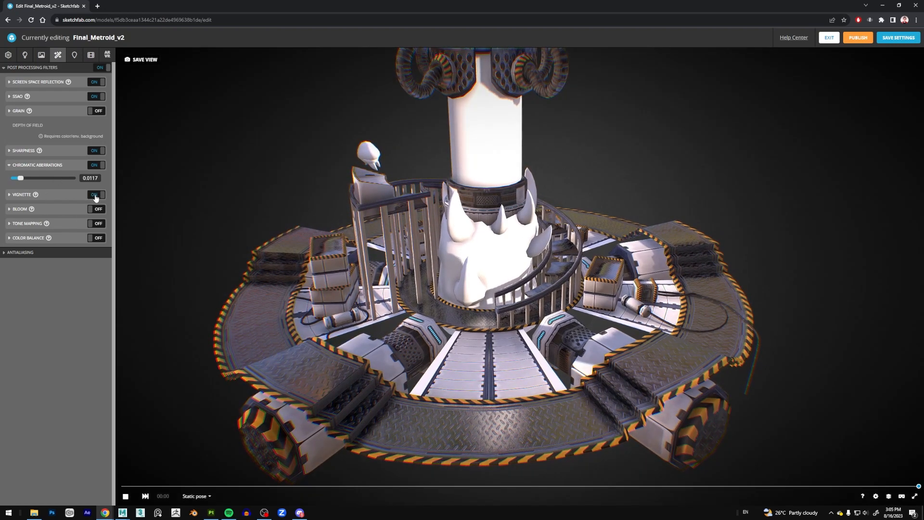
click(12, 199)
drag(43, 216, 44, 217)
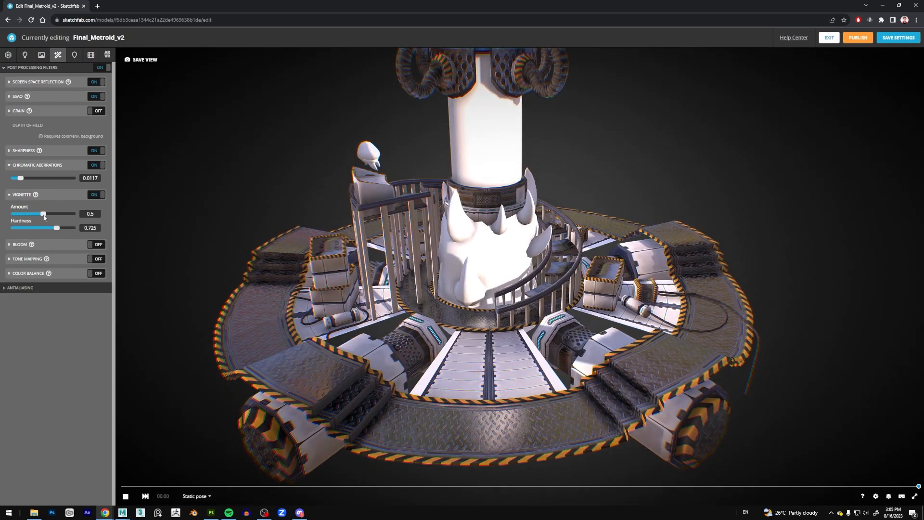
click(8, 195)
Turn on the Bloom filter, toggling it off and on to compare the glow.
click(97, 211)
click(97, 213)
click(97, 213)
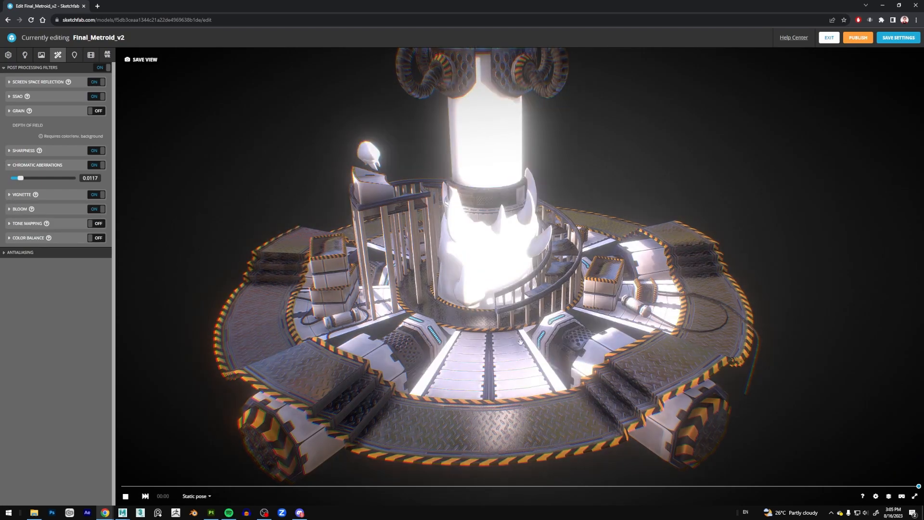
Examine the Bloom glow around the tank and creature up close and from further away, and turn the Bloom filter off.
scroll(558, 339, up, 5)
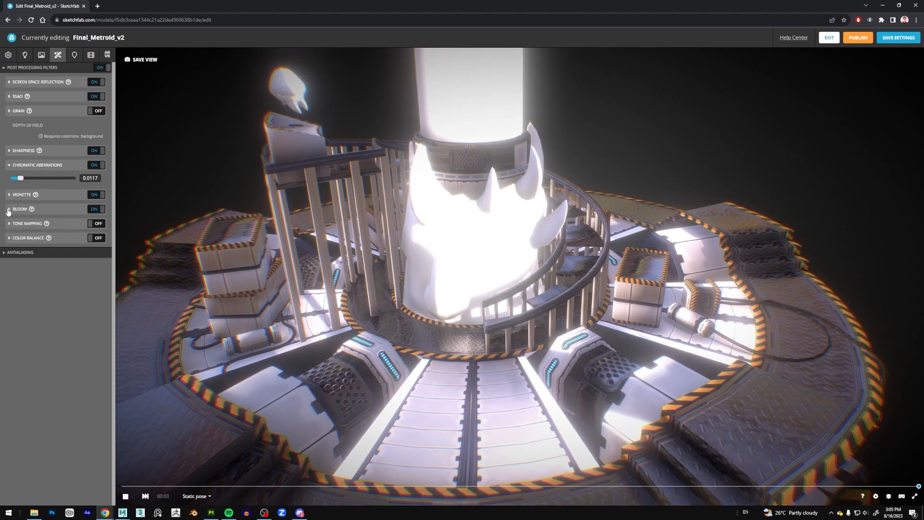
scroll(383, 239, down, 5)
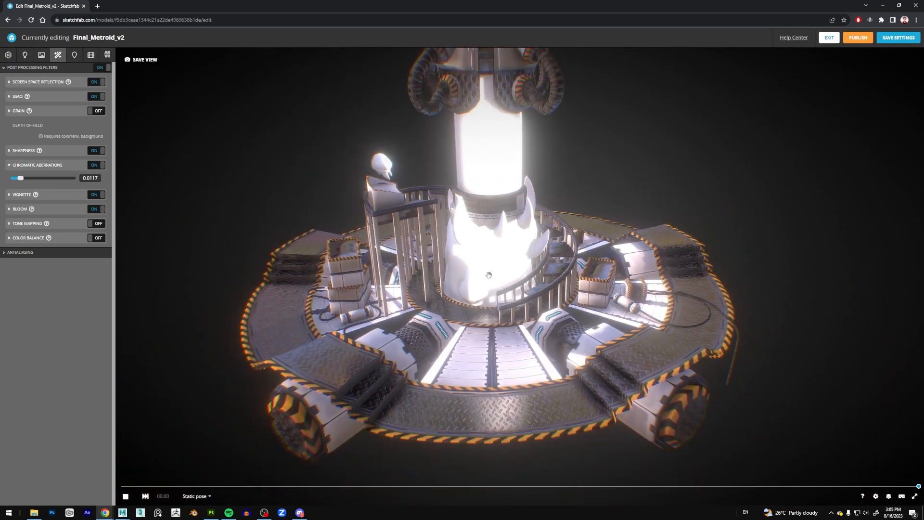
scroll(491, 262, up, 3)
drag(492, 310, 508, 299)
drag(498, 257, 494, 277)
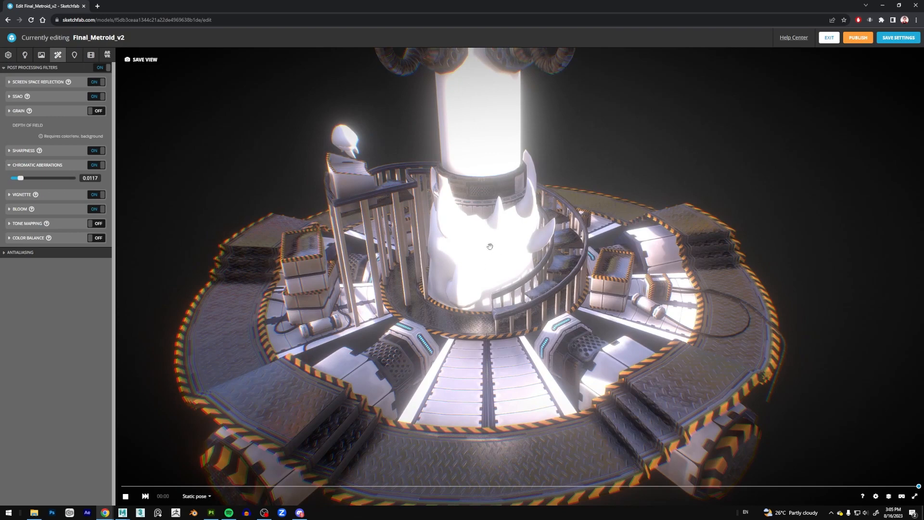
click(97, 210)
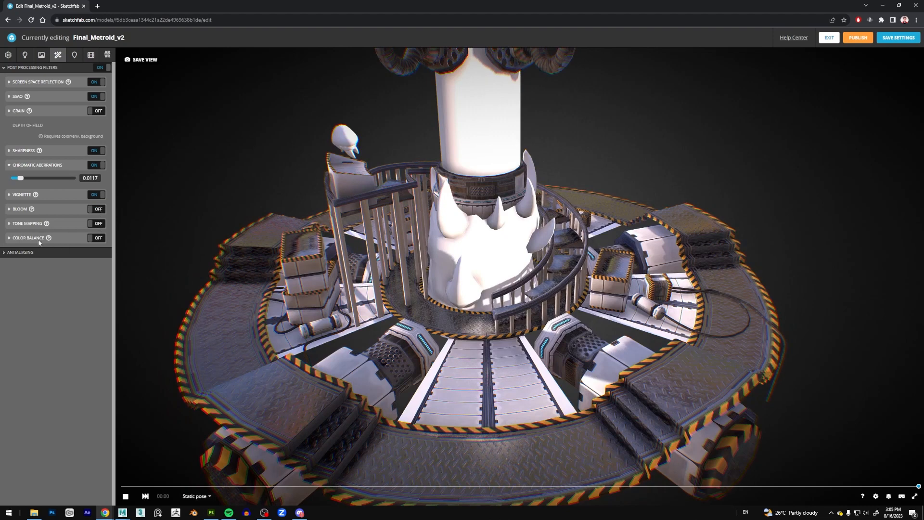
Try the Tone Mapping filter, comparing the Filmic and Reinhard types, and turn the filter back off.
click(10, 224)
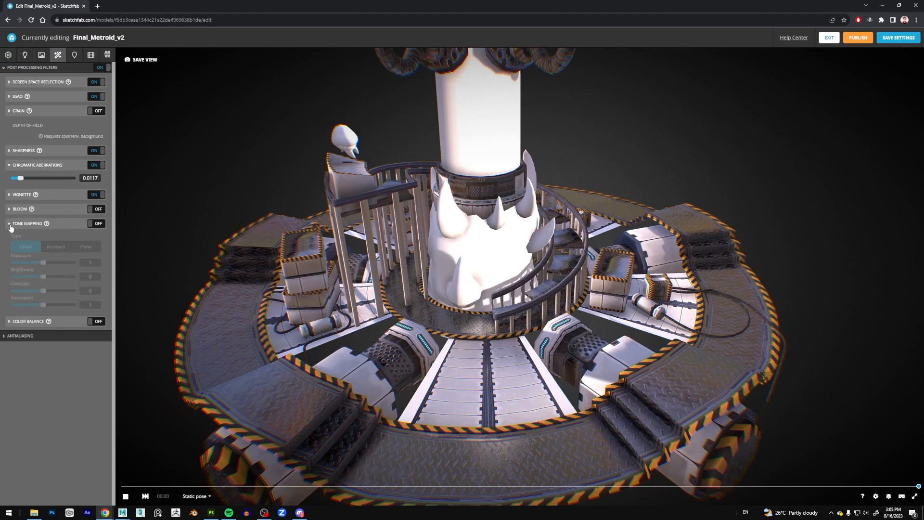
click(98, 223)
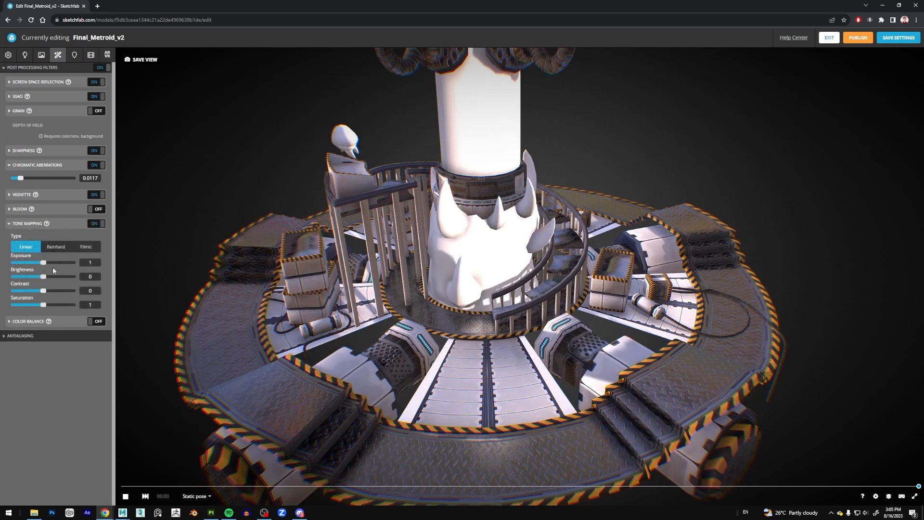
drag(46, 264, 44, 265)
click(83, 249)
click(55, 247)
click(84, 246)
click(10, 224)
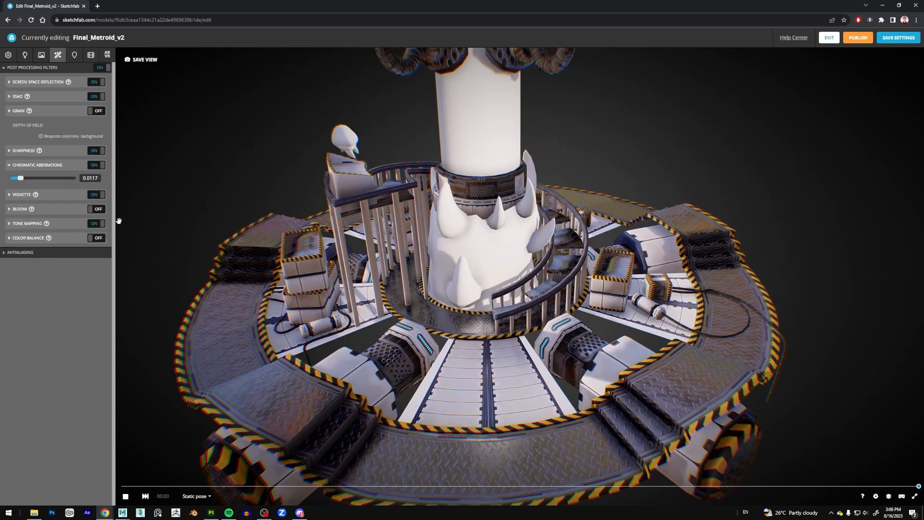
click(96, 224)
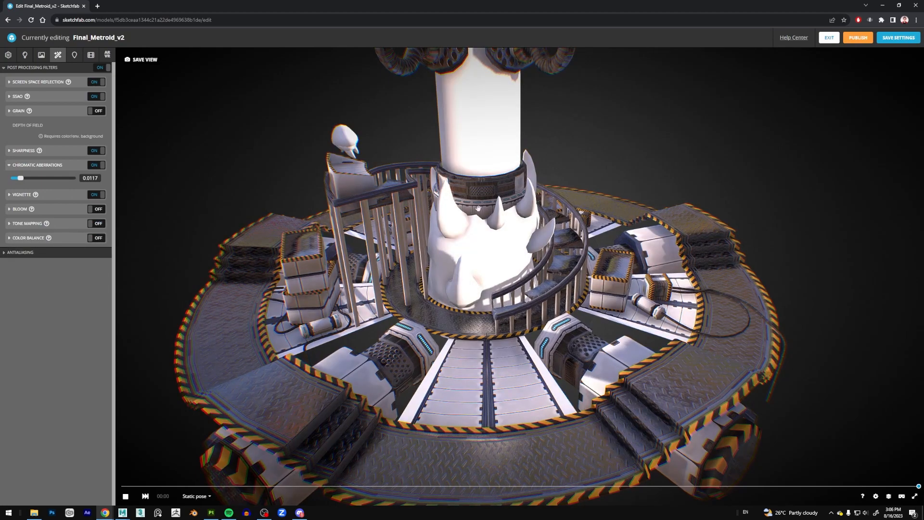
Try the Color Balance filter with a small change to the red midtones, and turn the filter back off.
click(10, 238)
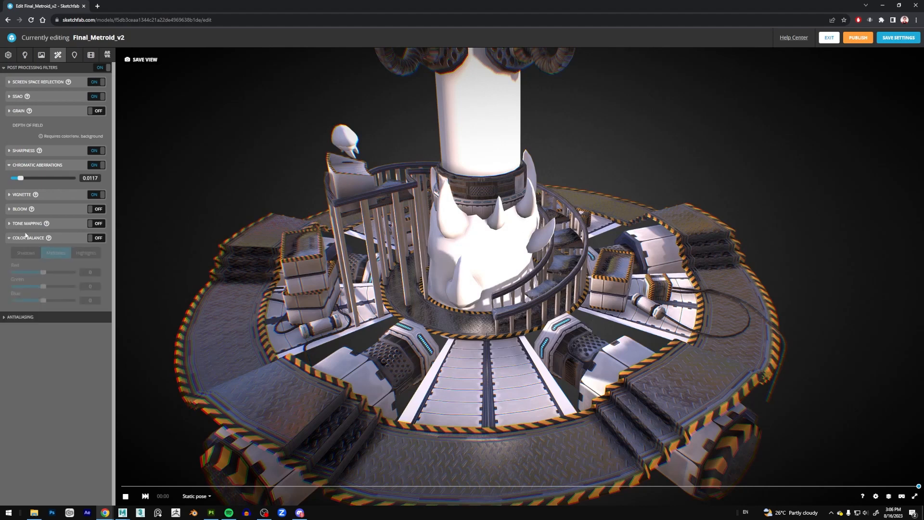
click(95, 238)
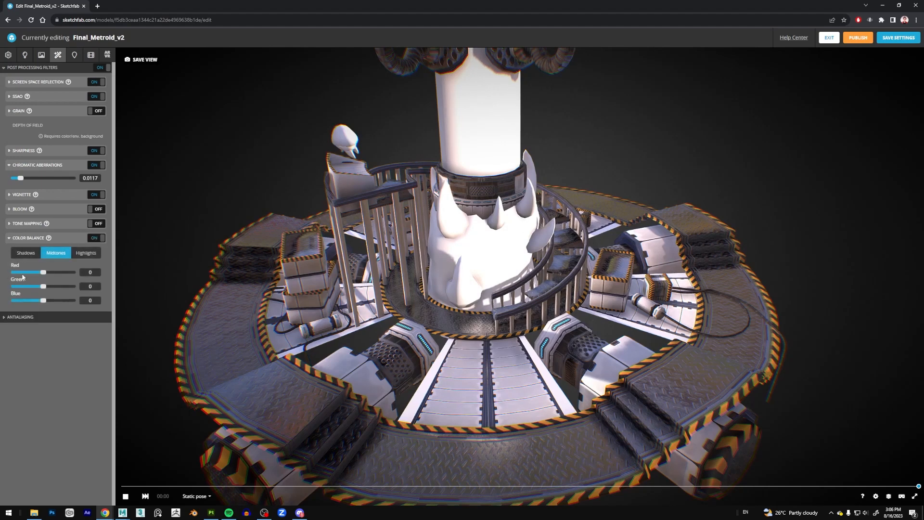
drag(44, 272, 45, 273)
click(98, 276)
click(94, 239)
click(10, 238)
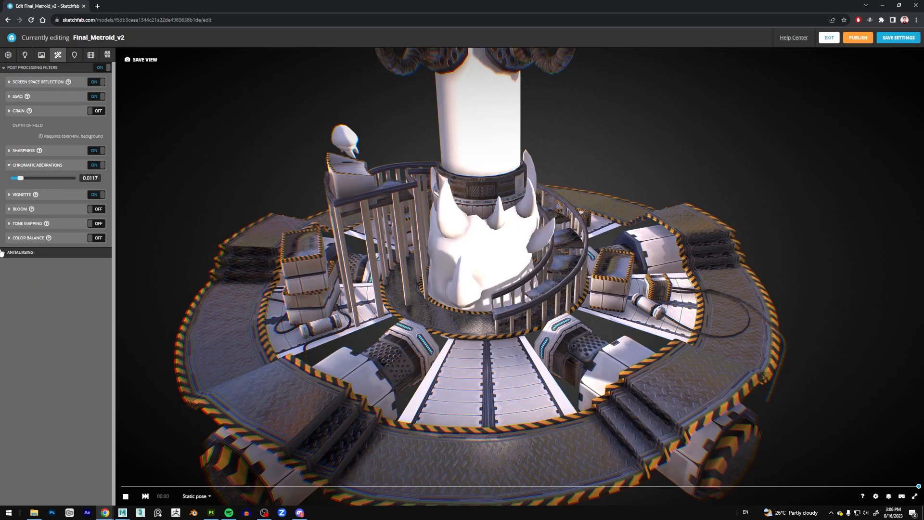
Check the antialiasing section of the post-processing filters and open the annotation settings.
click(4, 254)
click(6, 255)
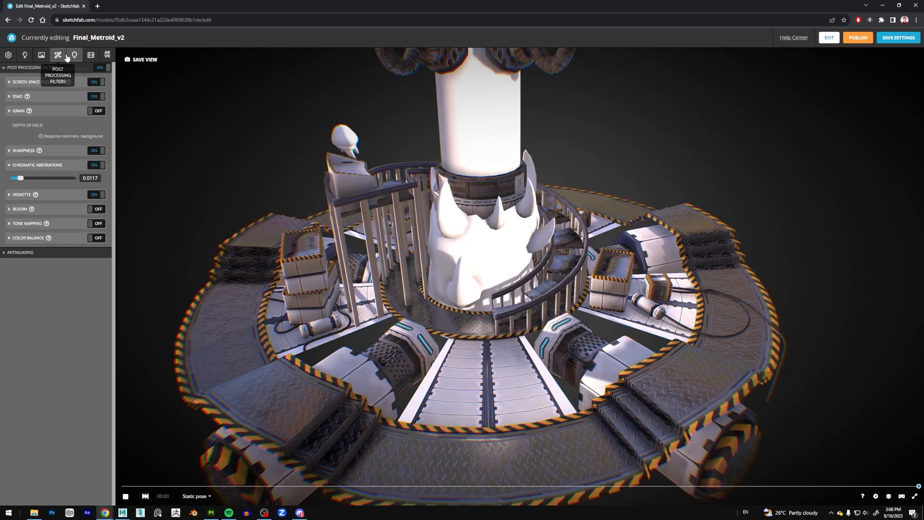
drag(237, 173, 287, 169)
right_drag(287, 169, 281, 177)
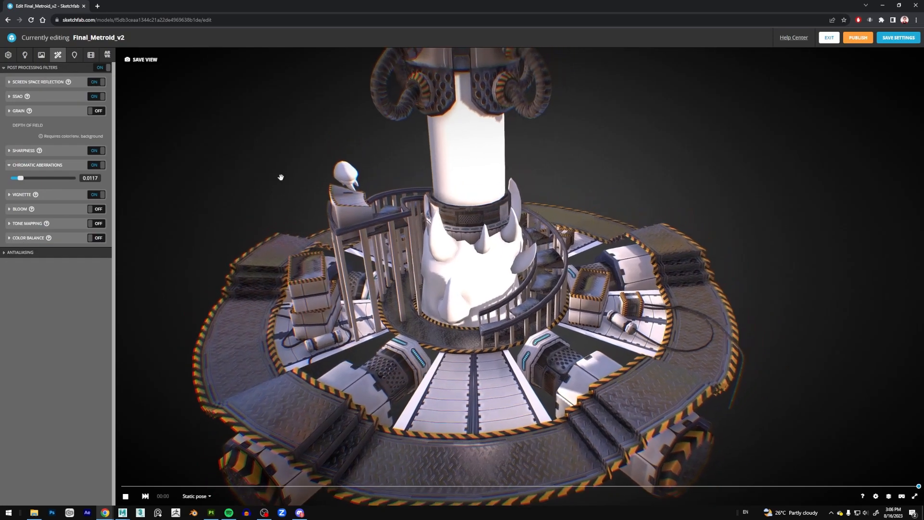
scroll(281, 176, down, 1)
drag(280, 176, 295, 175)
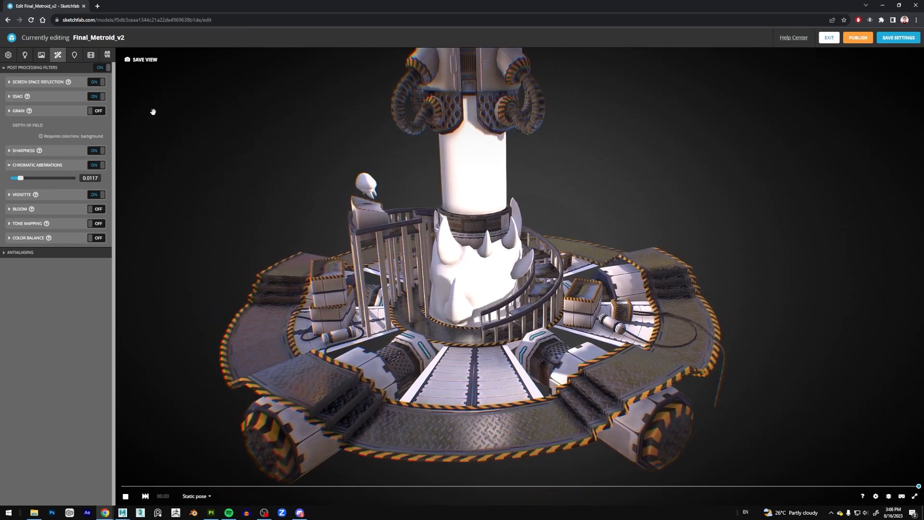
right_drag(194, 134, 195, 131)
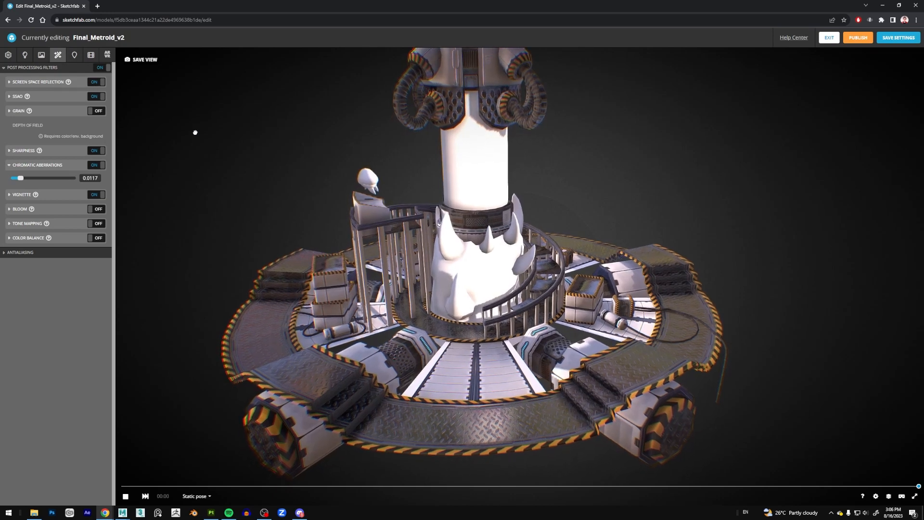
click(74, 55)
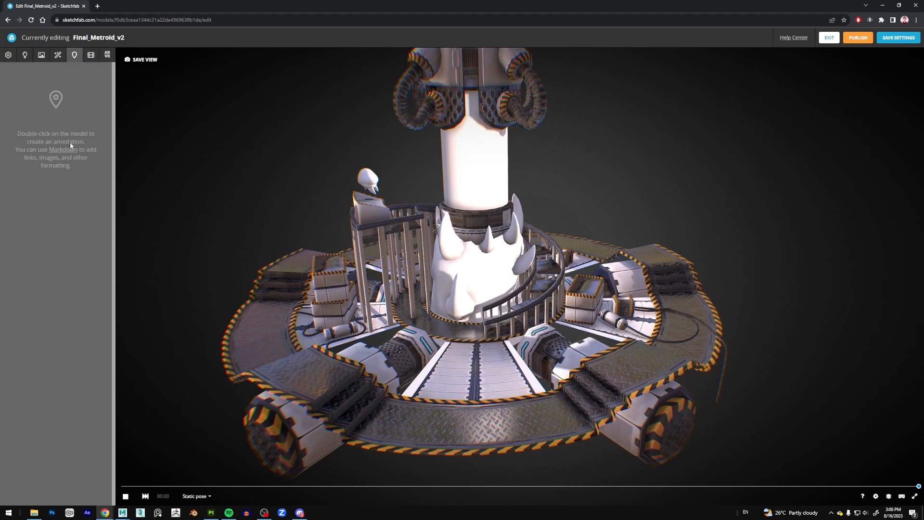
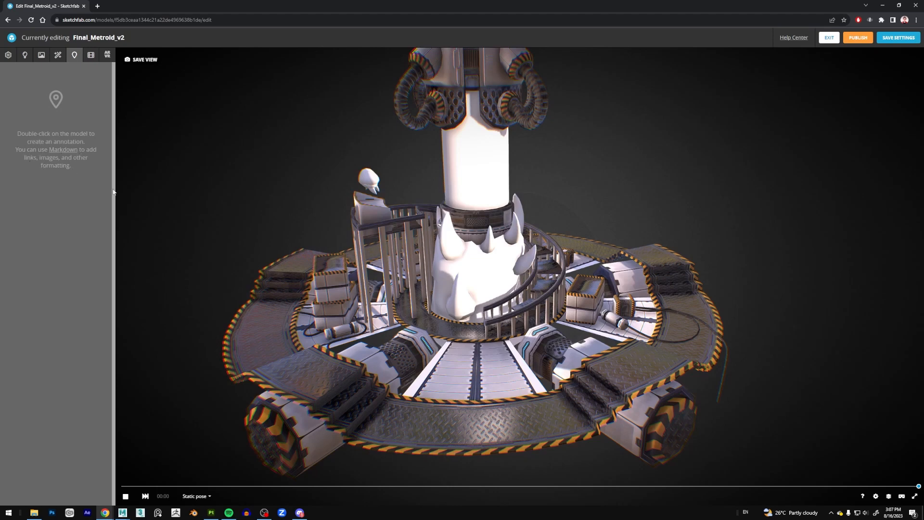
Add an annotation titled "Full View of Lab" on the front of the metal platform.
double_click(478, 426)
click(521, 346)
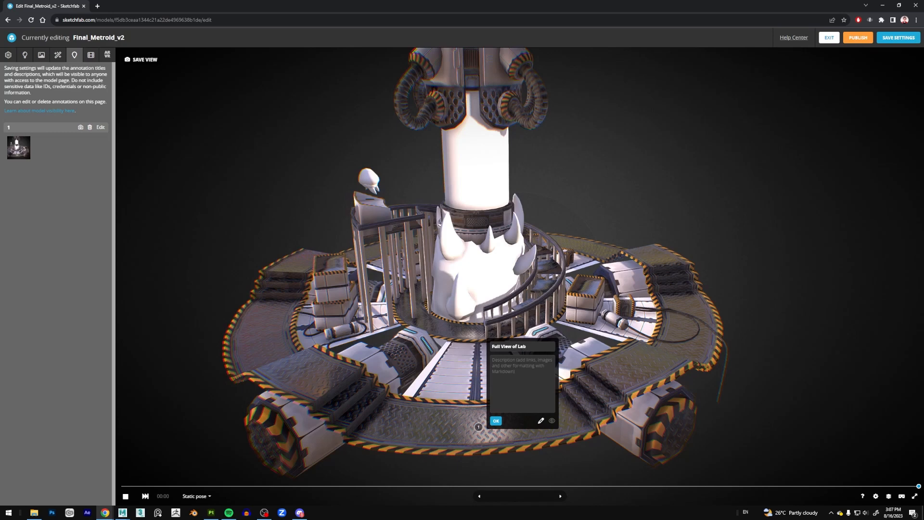
click(496, 420)
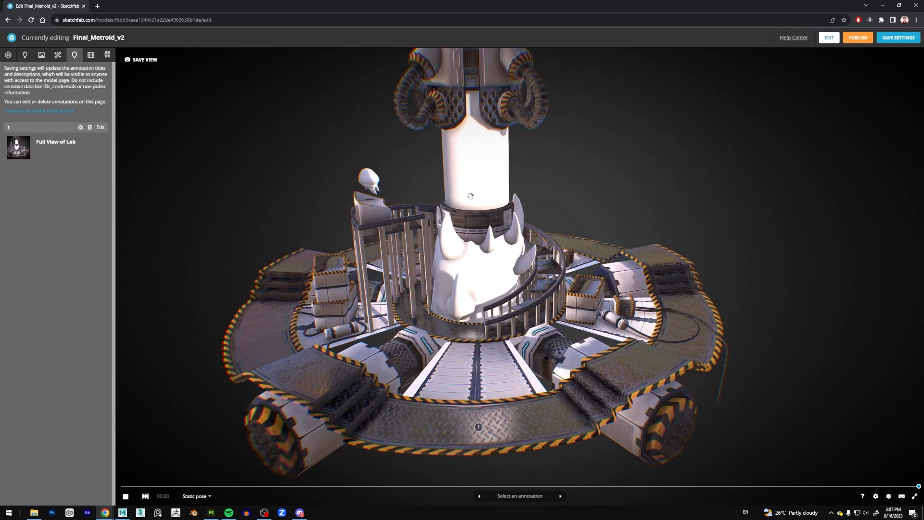
Frame the central tank up close and add an annotation titled "Metroid Alien" on it.
drag(496, 176, 494, 164)
scroll(491, 157, up, 5)
right_drag(485, 161, 503, 226)
scroll(508, 238, up, 5)
drag(486, 179, 502, 248)
right_drag(502, 247, 499, 212)
scroll(483, 241, up, 3)
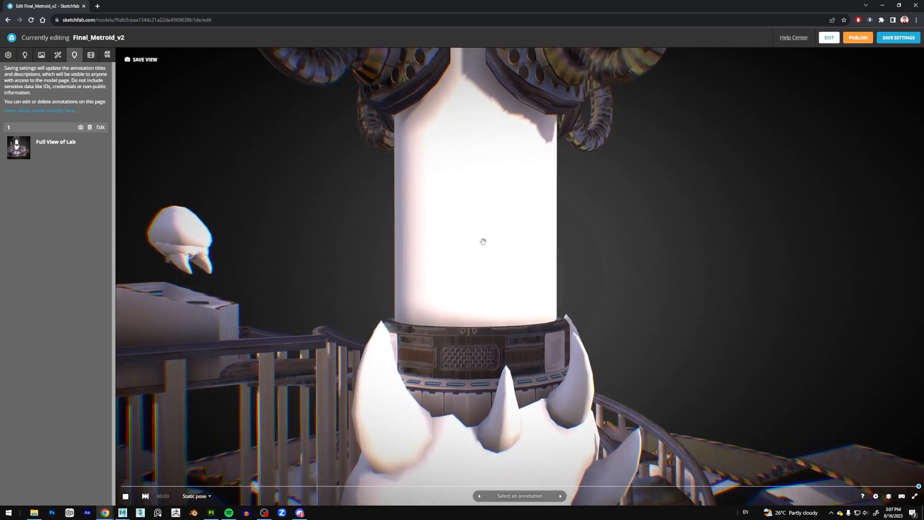
scroll(493, 238, down, 5)
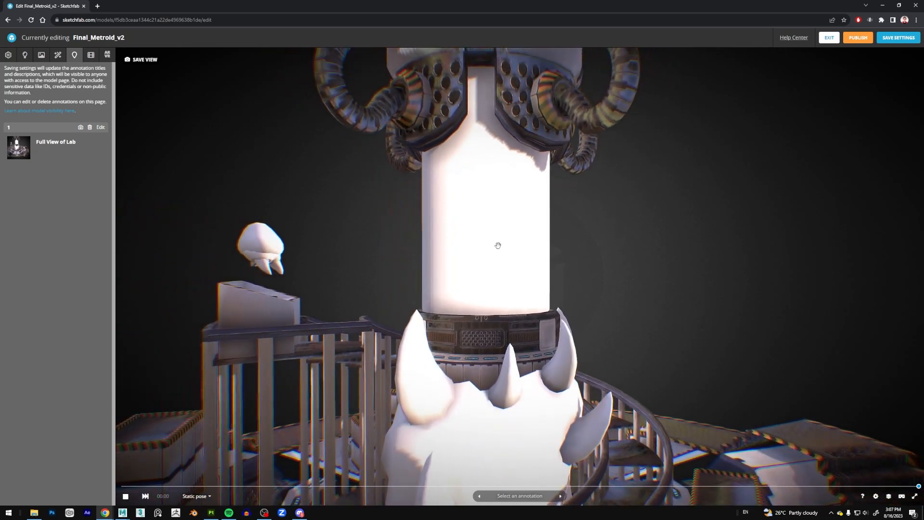
scroll(495, 241, up, 1)
drag(491, 239, 477, 219)
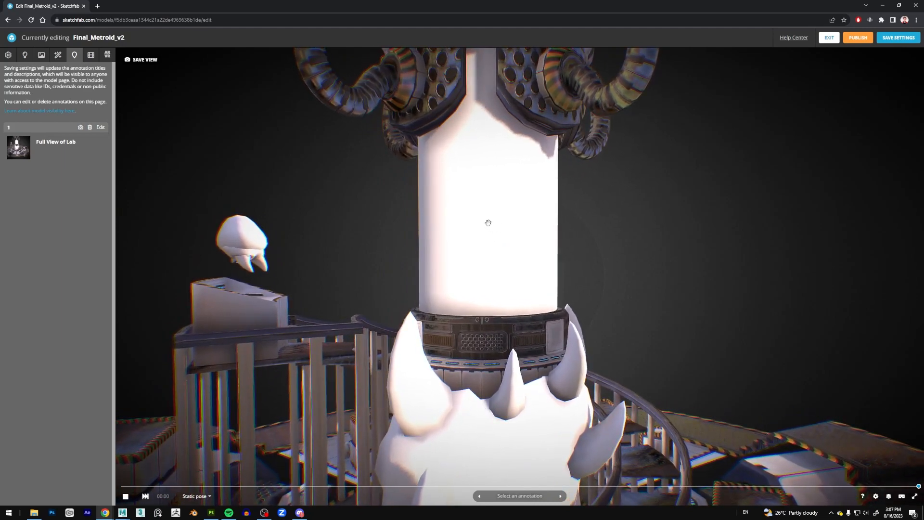
click(489, 223)
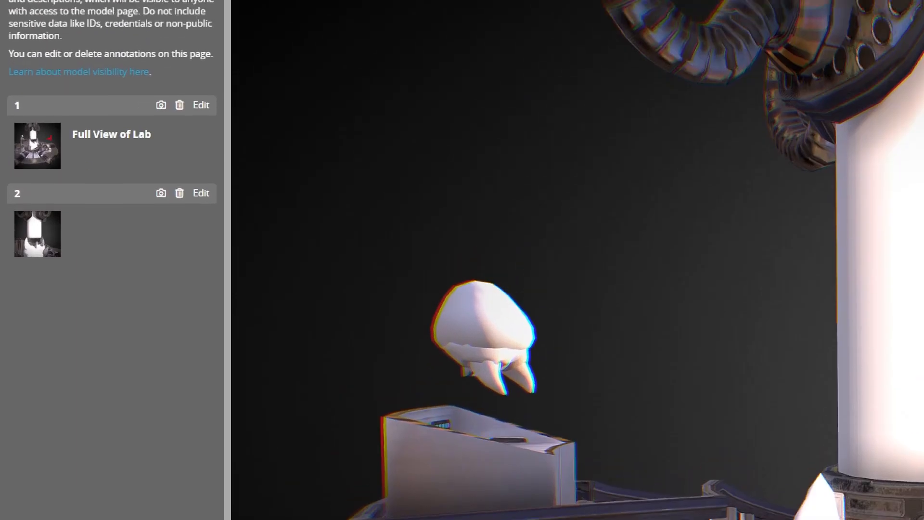
drag(101, 170, 74, 155)
mouse_move(141, 269)
mouse_down()
mouse_move(66, 230)
mouse_move(72, 246)
mouse_up()
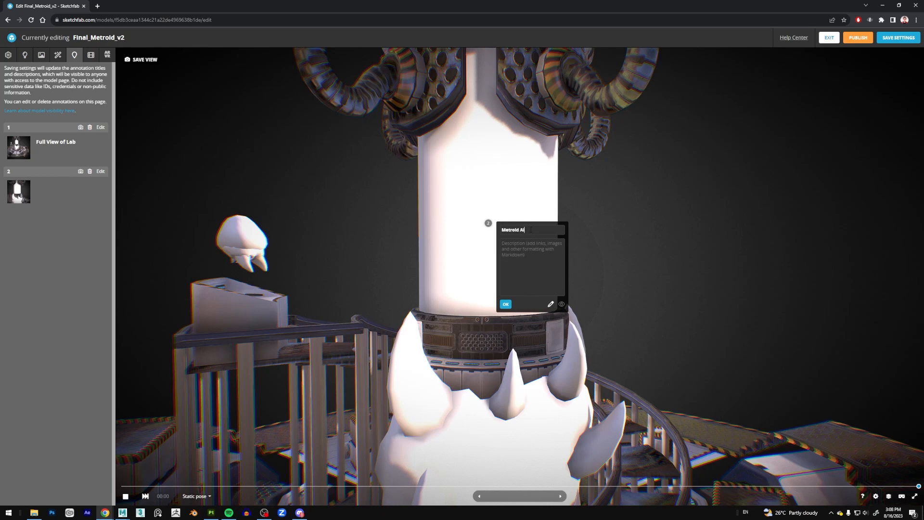
click(506, 304)
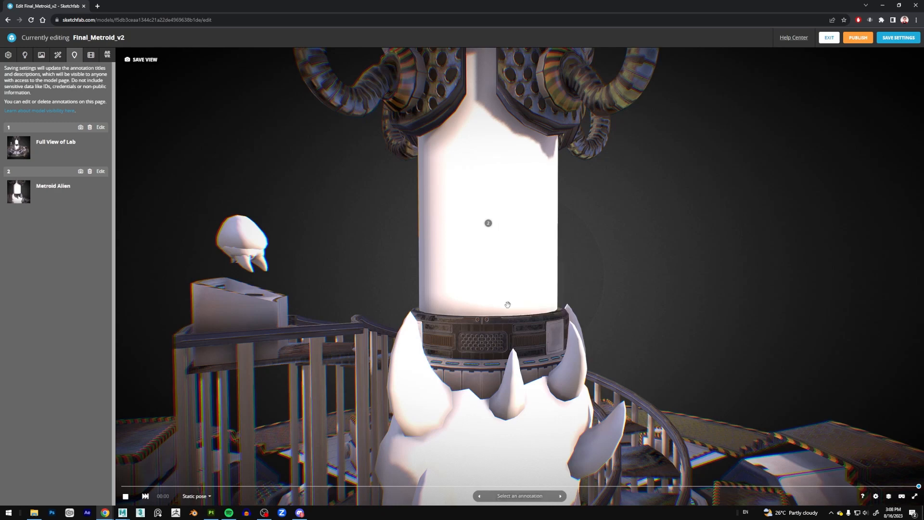
Frame the small striped crate beside the cables and place an annotation on it with the title "Treasure Chest".
scroll(602, 314, down, 5)
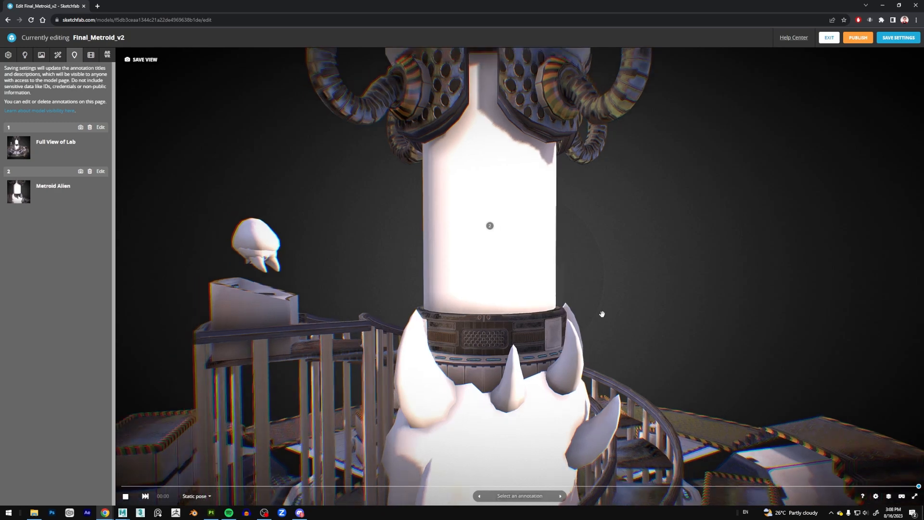
mouse_move(611, 306)
mouse_down()
mouse_move(587, 296)
mouse_move(563, 261)
mouse_move(563, 304)
mouse_up()
scroll(569, 313, up, 3)
scroll(572, 312, up, 5)
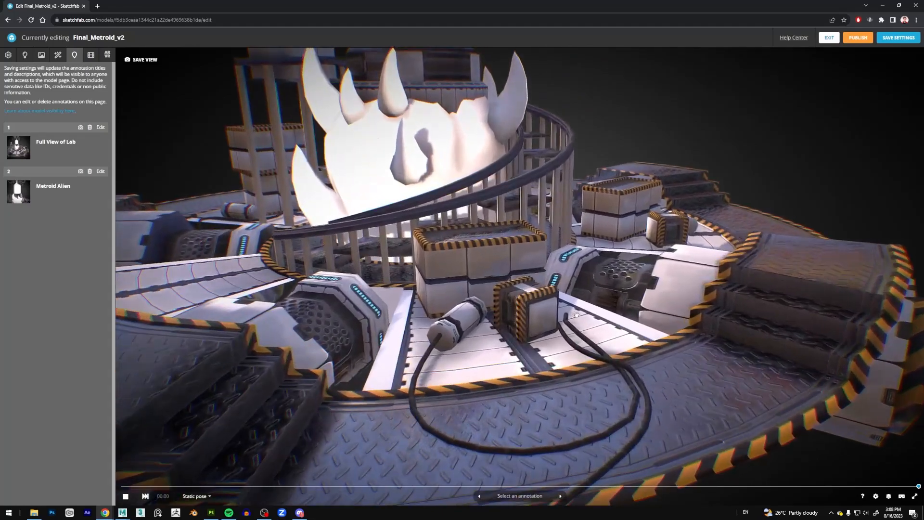
scroll(577, 312, up, 5)
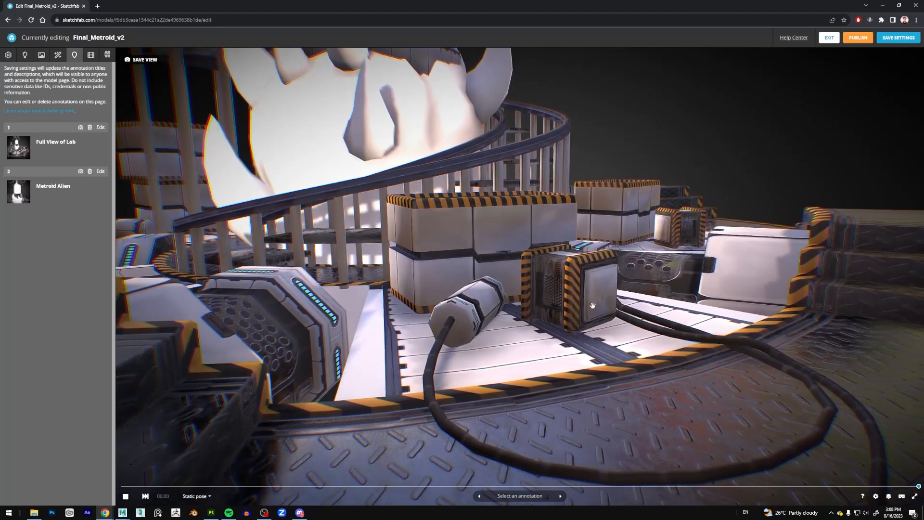
right_drag(593, 305, 536, 293)
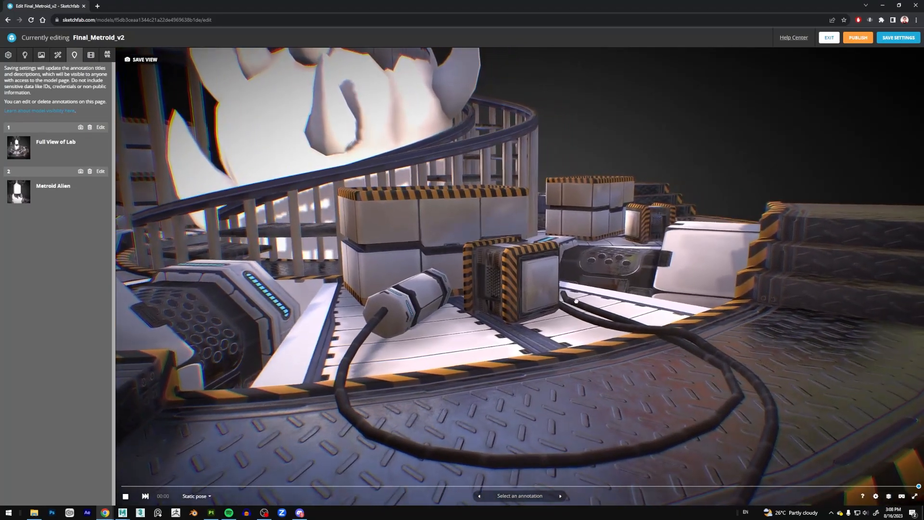
click(536, 293)
text(Treasure Chest)
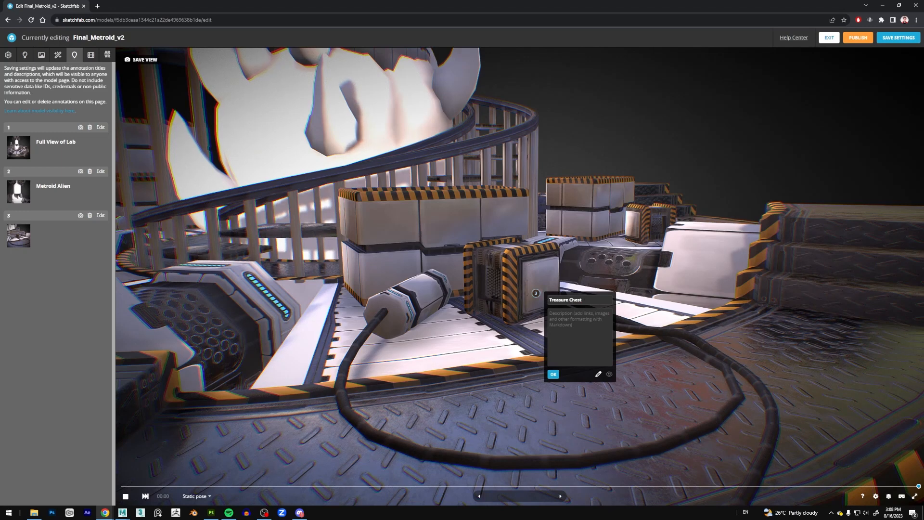
click(478, 301)
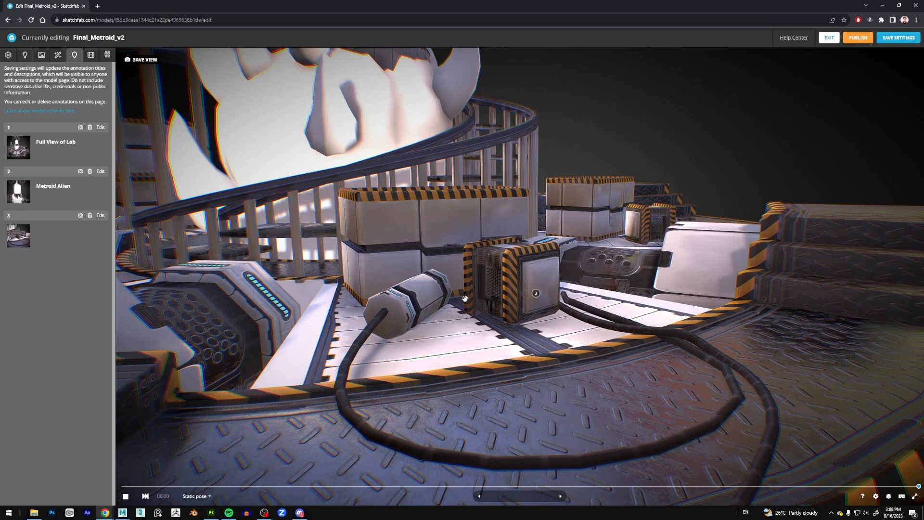
Change the title of the crate's annotation to "Health Pick-up" and accept it.
click(535, 292)
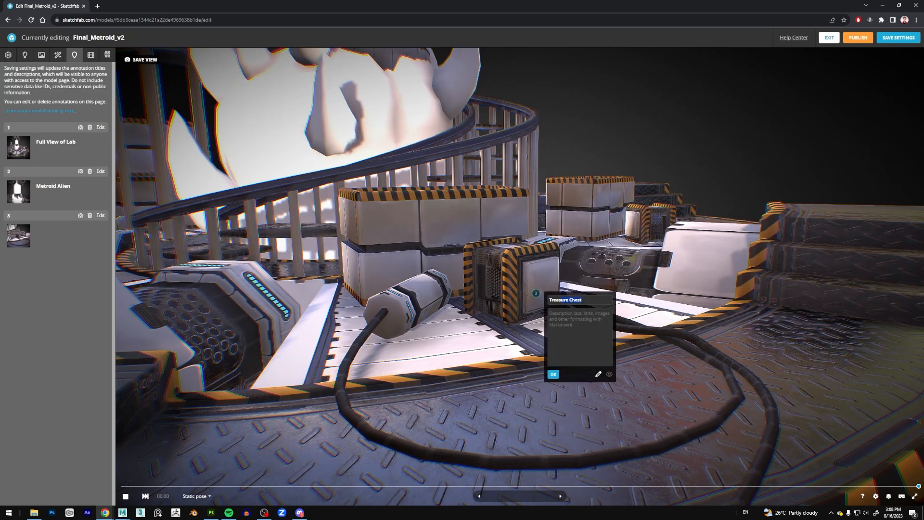
click(520, 300)
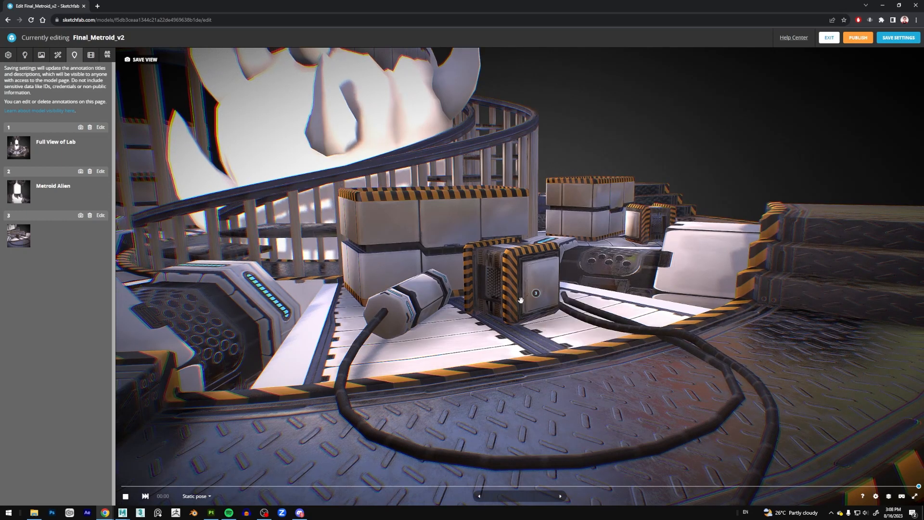
click(536, 293)
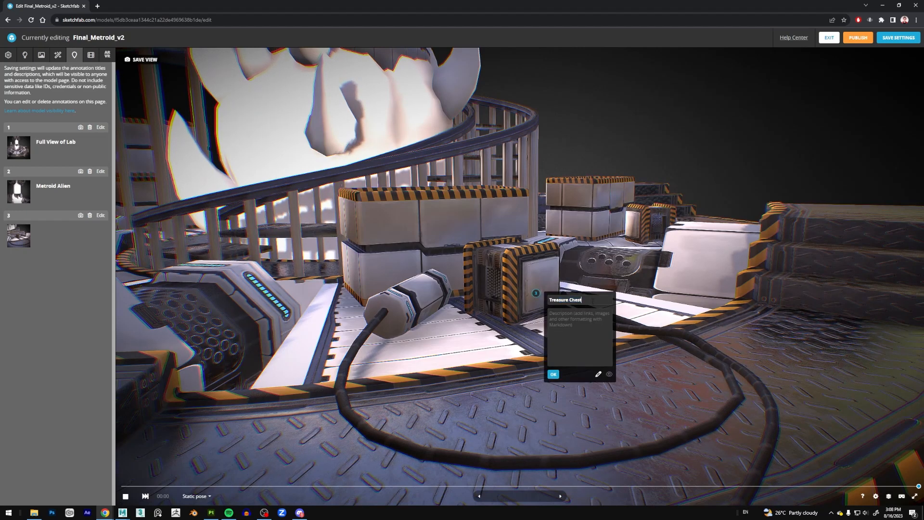
key(BackSpace)
key(BackSpace)
key(BackSpace)
key(BackSpace)
key(BackSpace)
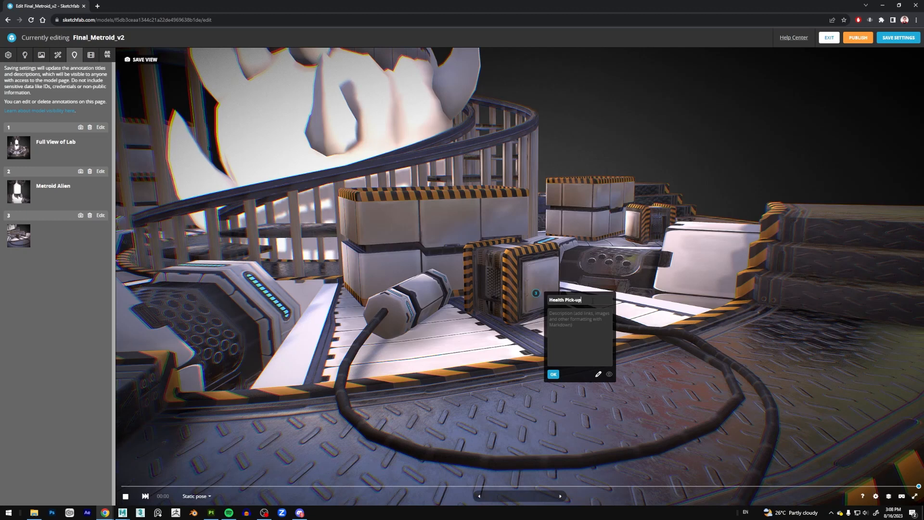
click(553, 374)
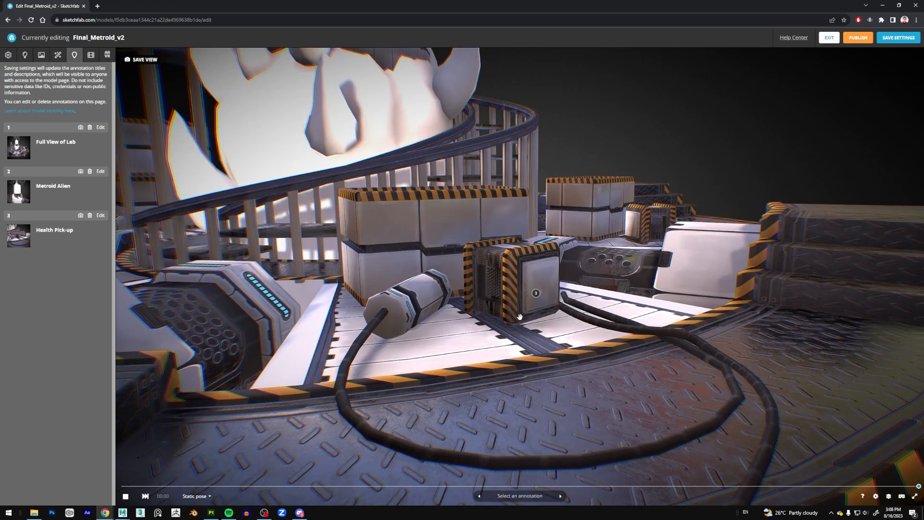
Go through the three annotations forwards and back to check their saved views, ending on Full View of Lab.
scroll(514, 328, down, 6)
mouse_move(514, 328)
mouse_down()
mouse_move(577, 356)
mouse_move(570, 307)
mouse_up()
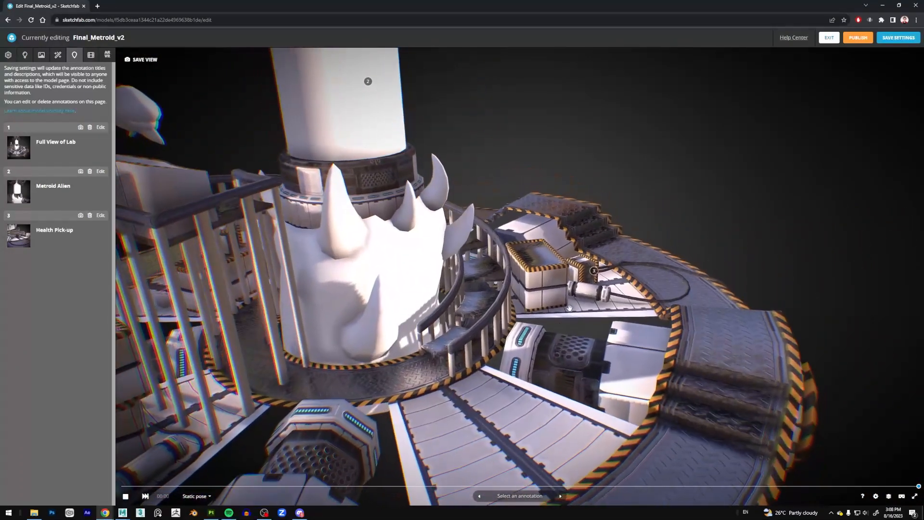
scroll(570, 308, down, 4)
right_drag(510, 375, 530, 334)
drag(530, 334, 506, 344)
click(480, 496)
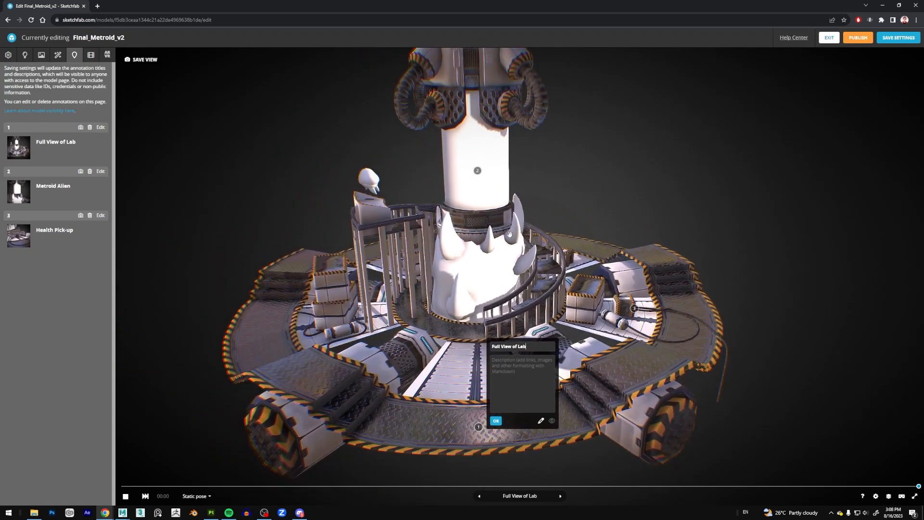
click(560, 496)
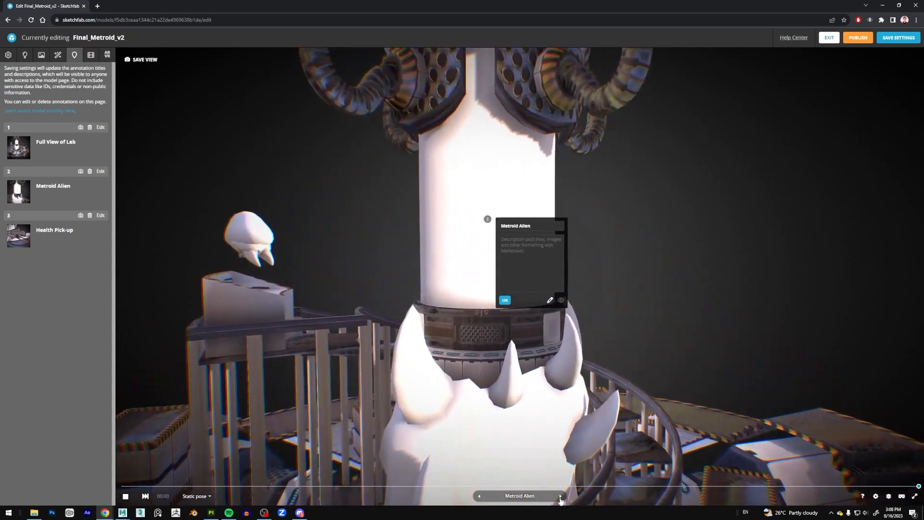
click(561, 496)
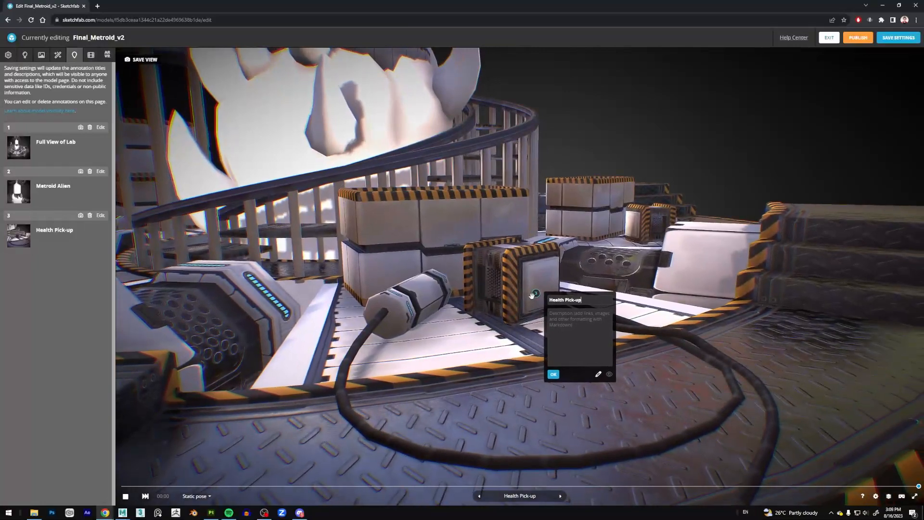
click(480, 496)
click(479, 496)
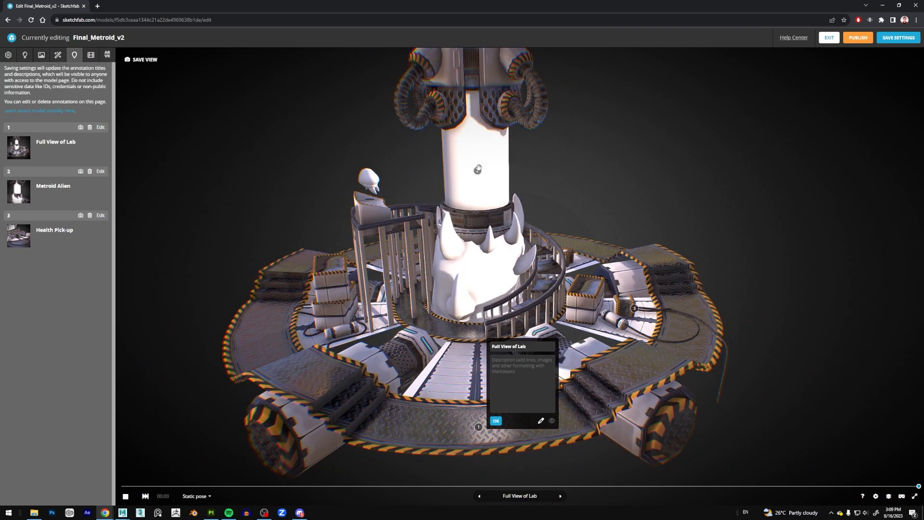
Assign the Metroid_TubeGlass_02 texture to the base color of the Env_Glass material.
click(41, 55)
click(62, 72)
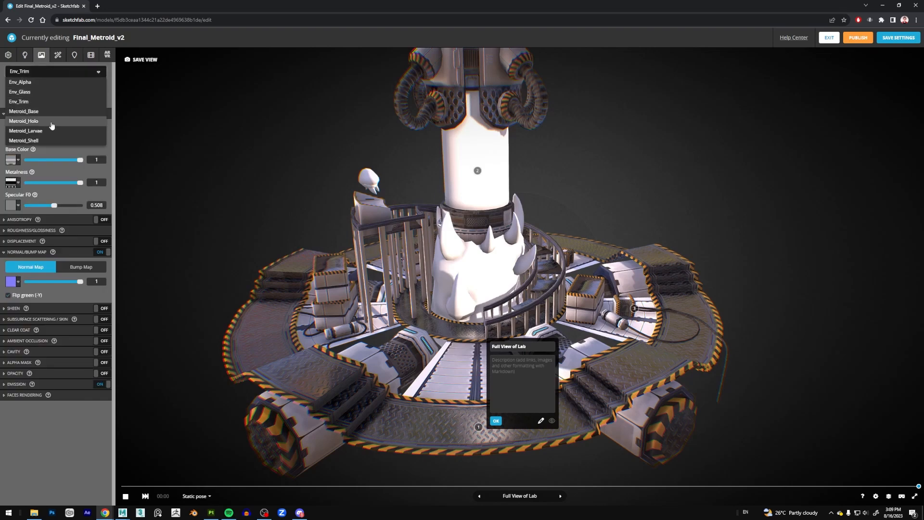
click(46, 92)
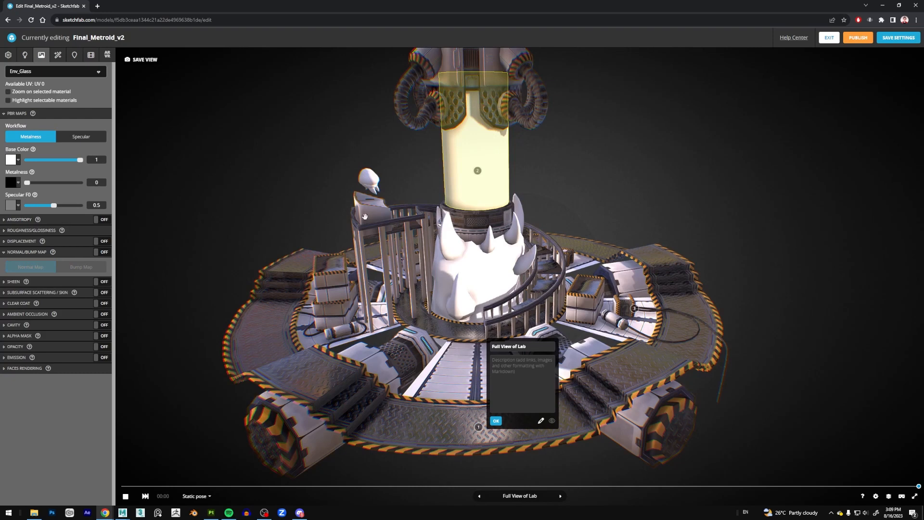
click(12, 160)
click(33, 180)
click(80, 216)
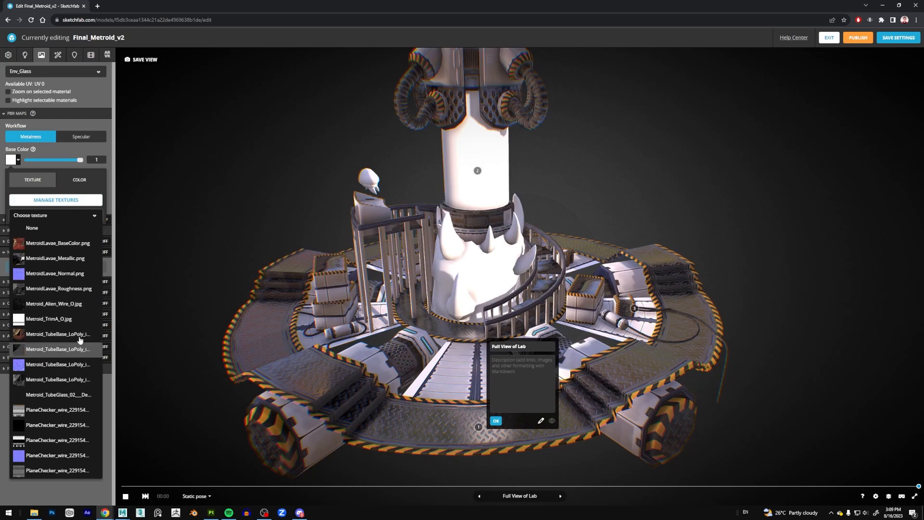
click(78, 397)
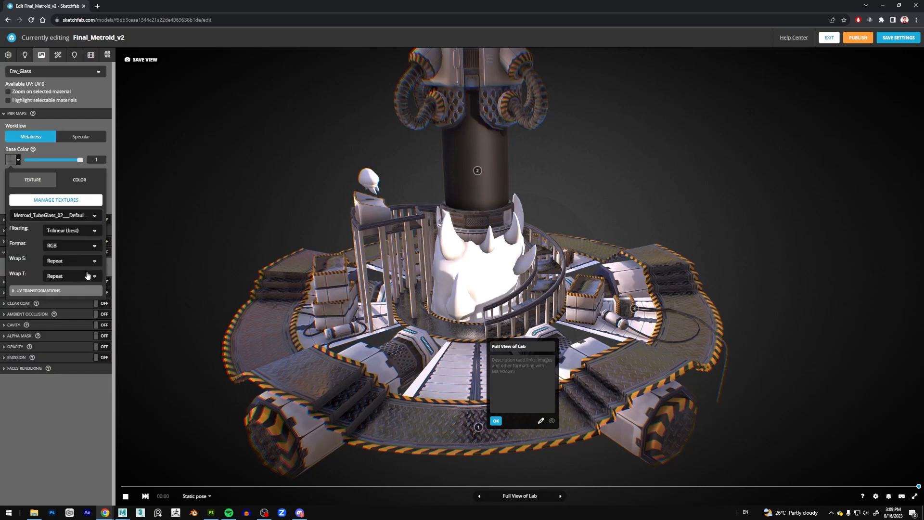
click(103, 149)
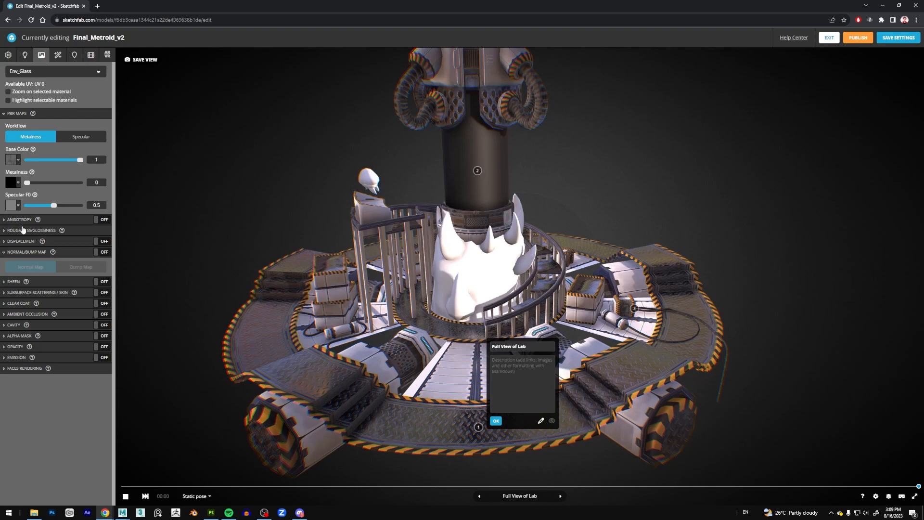
Enable Blending opacity on the Env_Glass material and use the Metroid_TubeGlass_02 texture as its opacity map.
click(58, 350)
click(61, 357)
click(18, 399)
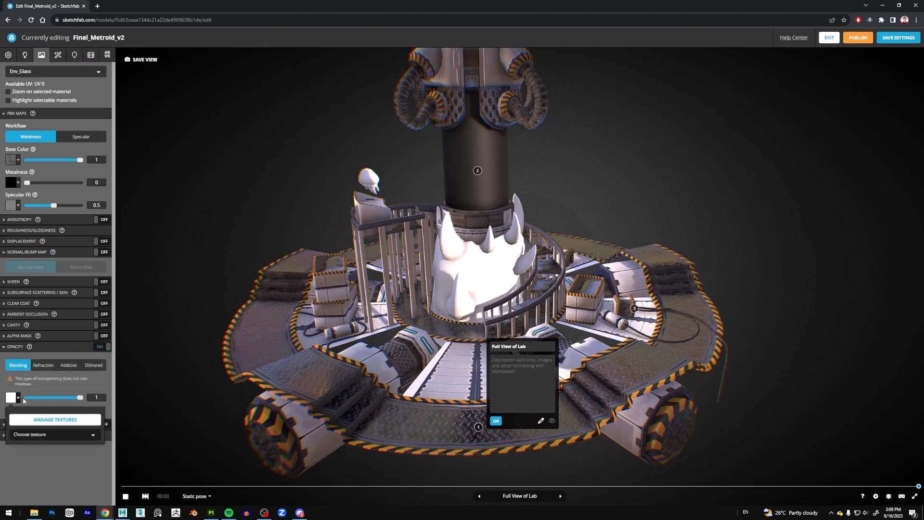
click(56, 419)
scroll(65, 438, down, 2)
scroll(65, 438, down, 2)
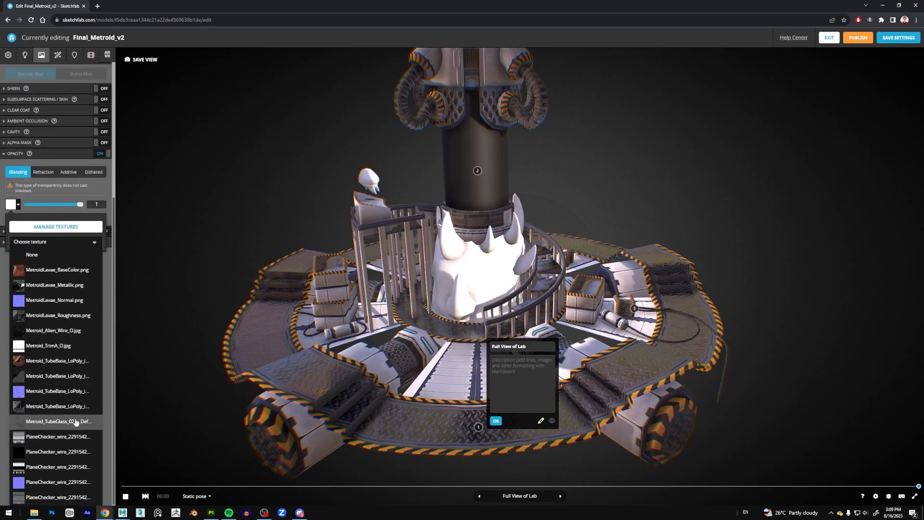
click(76, 422)
Examine the tank glass and the creature inside from several distances and angles, and open the animation settings.
mouse_move(545, 197)
mouse_down()
mouse_move(553, 179)
mouse_move(501, 160)
mouse_up()
scroll(541, 118, up, 4)
right_drag(541, 119, 492, 195)
drag(491, 195, 467, 202)
scroll(466, 202, up, 3)
scroll(493, 245, down, 5)
drag(493, 245, 538, 242)
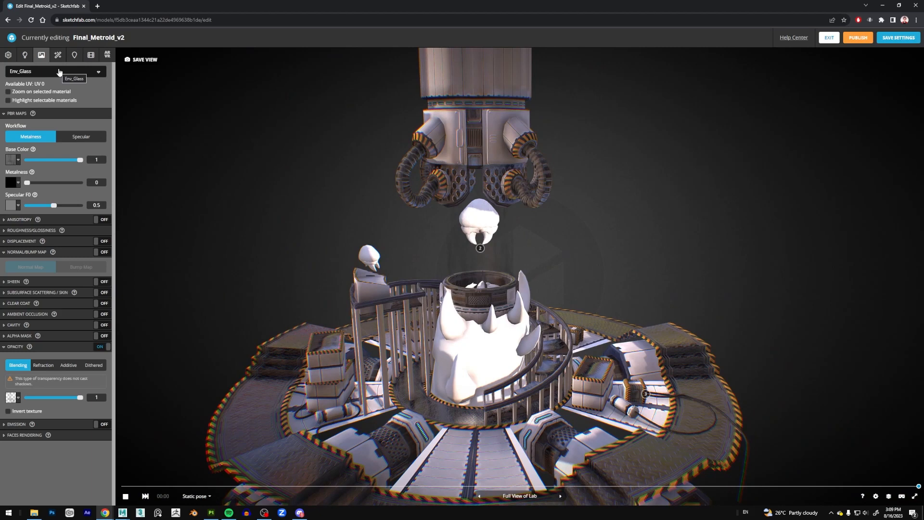
drag(628, 256, 621, 222)
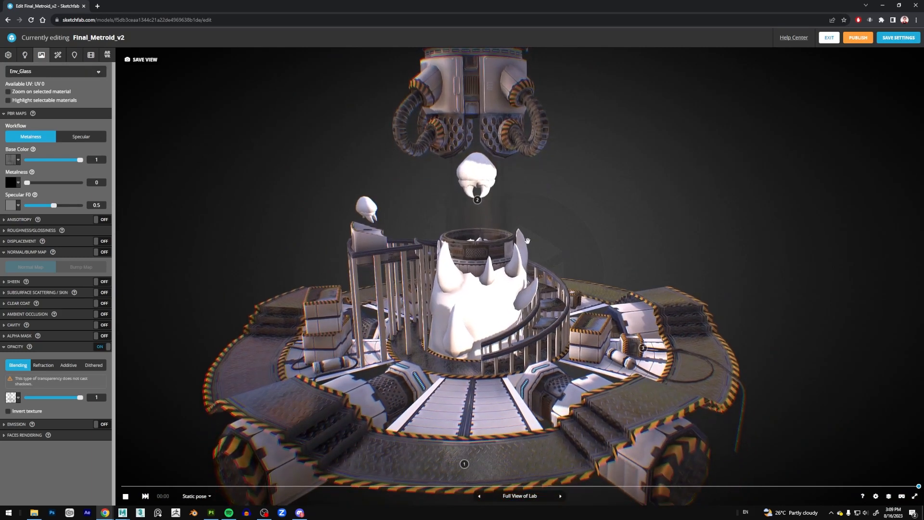
scroll(579, 263, down, 3)
scroll(579, 262, up, 1)
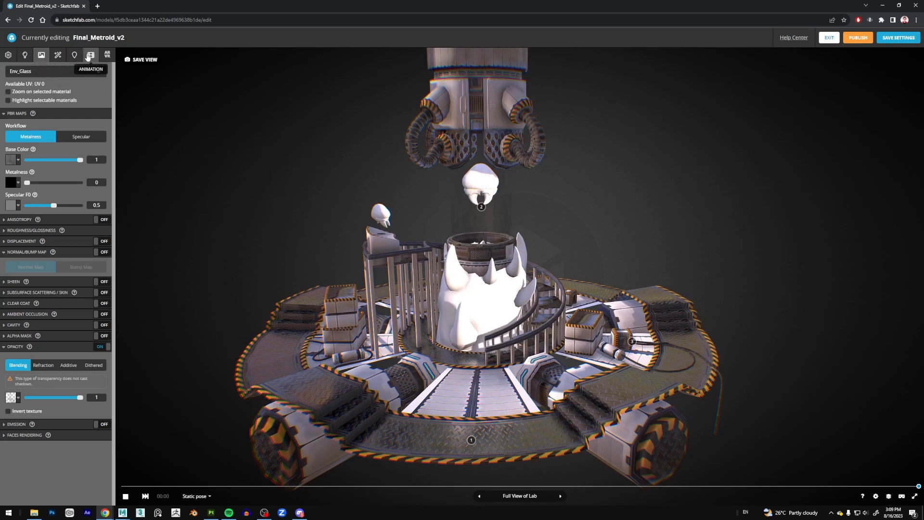
click(90, 57)
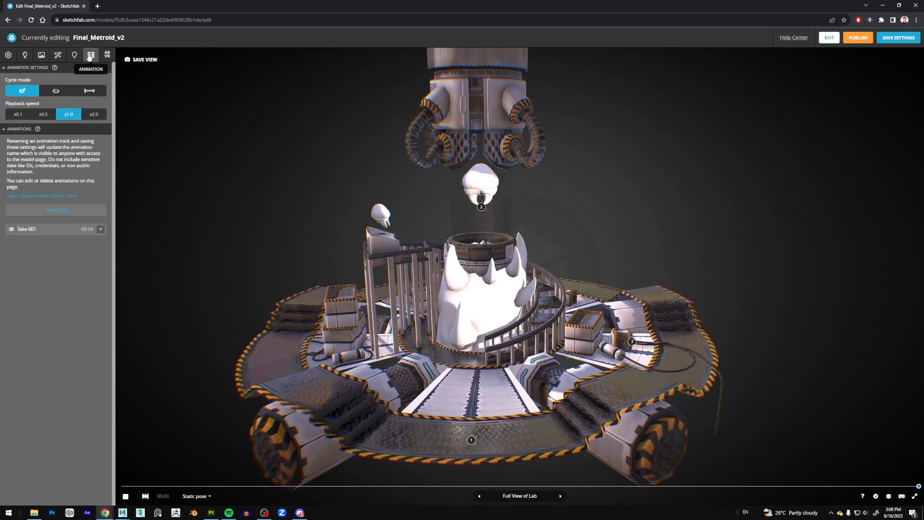
Play the Take 001 animation in place of the static pose and watch the floating creature up close.
click(99, 232)
click(210, 496)
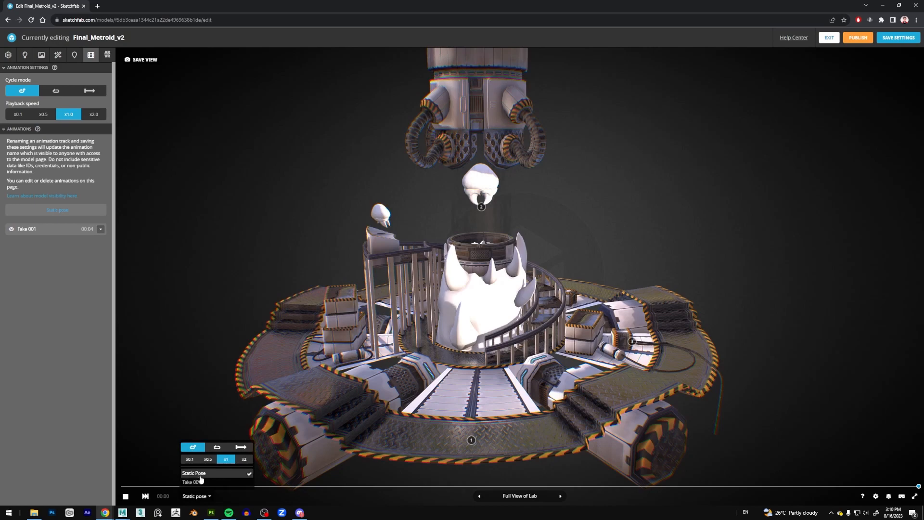
click(207, 484)
drag(698, 181, 534, 155)
scroll(546, 152, up, 4)
mouse_move(604, 180)
mouse_down()
mouse_move(563, 196)
mouse_move(622, 191)
mouse_up()
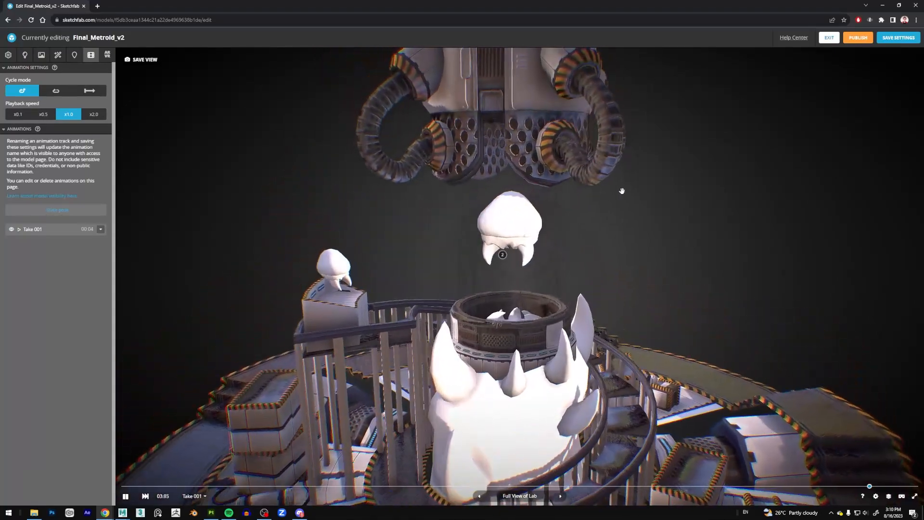
scroll(622, 192, up, 3)
drag(685, 283, 666, 283)
scroll(666, 282, down, 5)
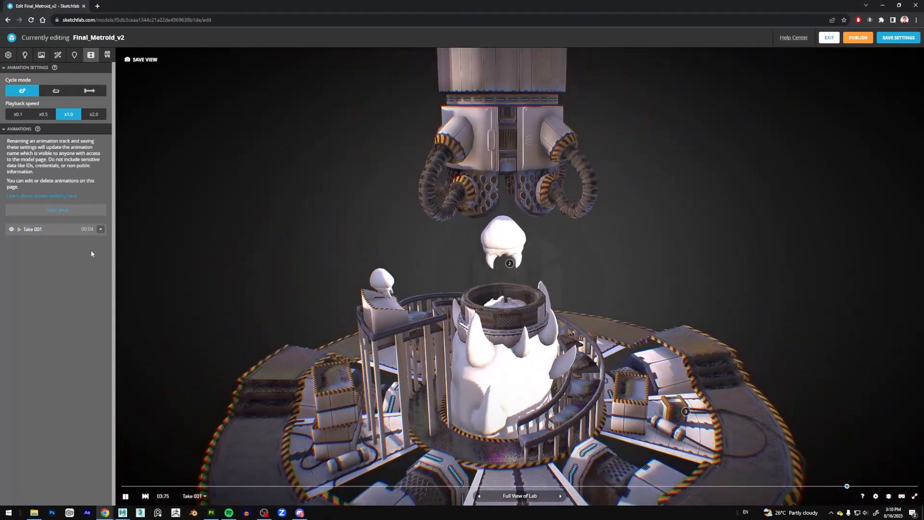
Enable Seamless loop for the Take 001 animation.
click(101, 229)
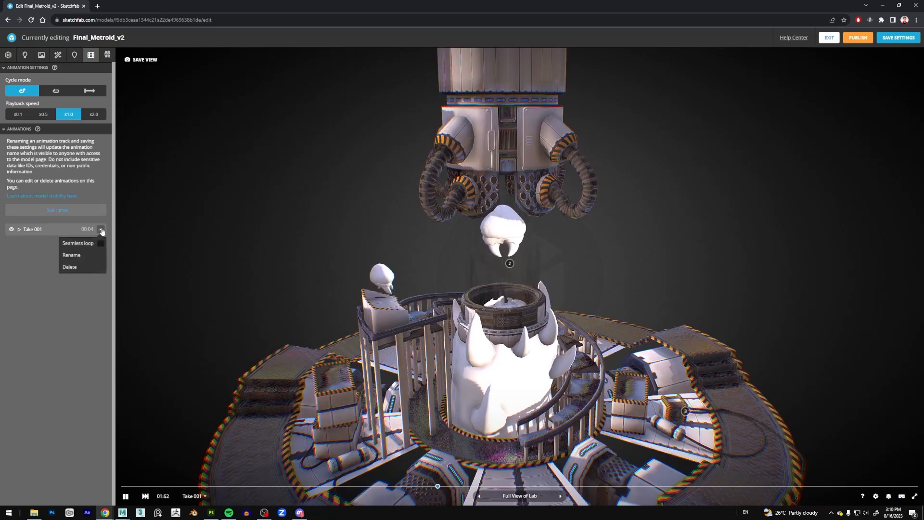
click(101, 243)
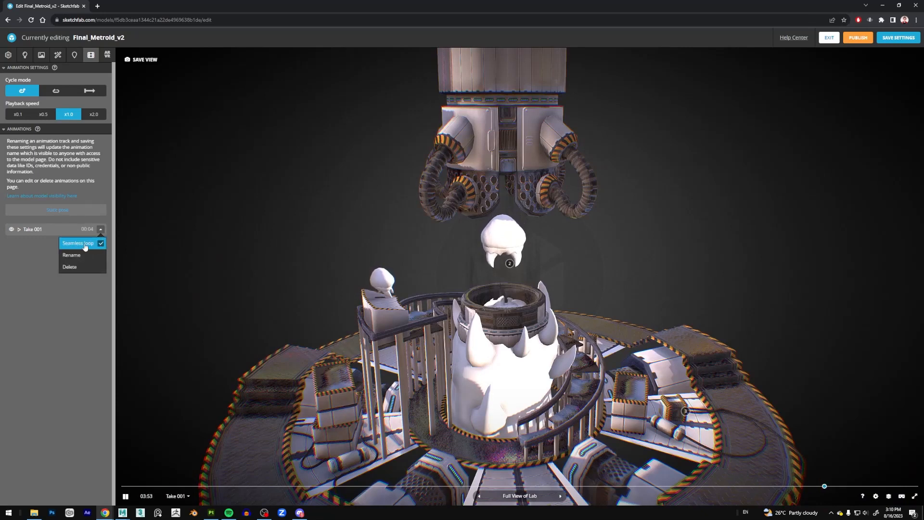
click(62, 329)
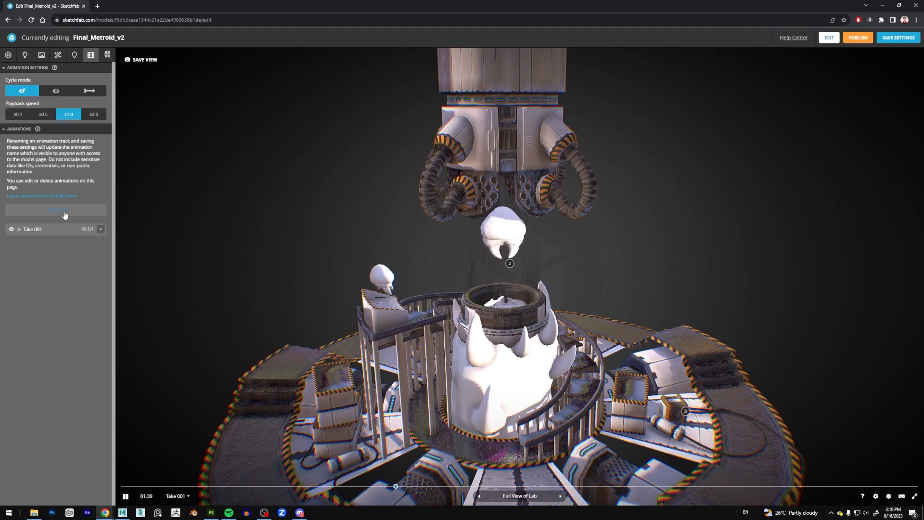
click(64, 212)
click(55, 233)
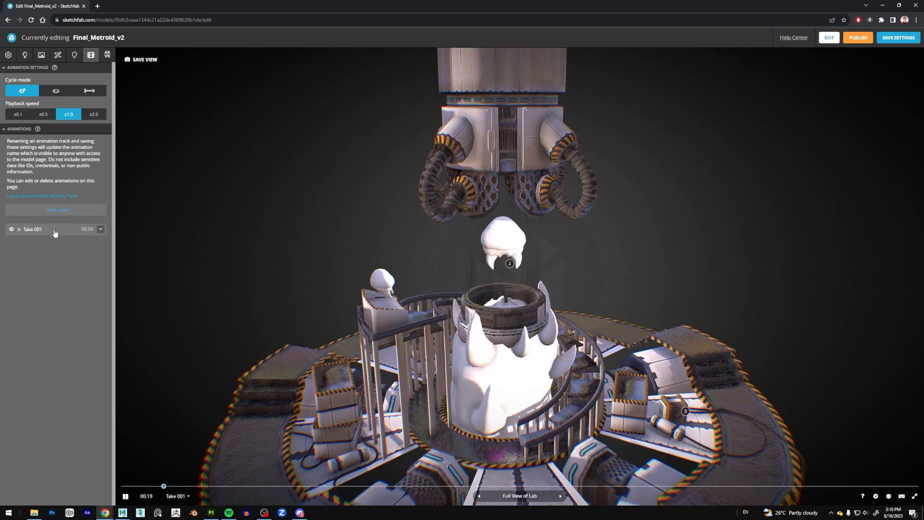
click(188, 497)
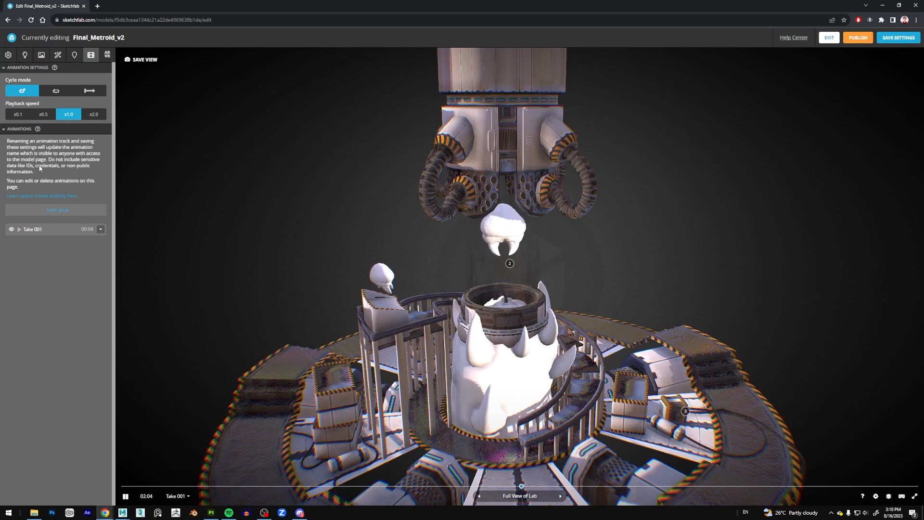
Rename the Take 001 animation as Alien Floating and switch the cycle mode to the plain loop option.
right_click(35, 229)
click(28, 249)
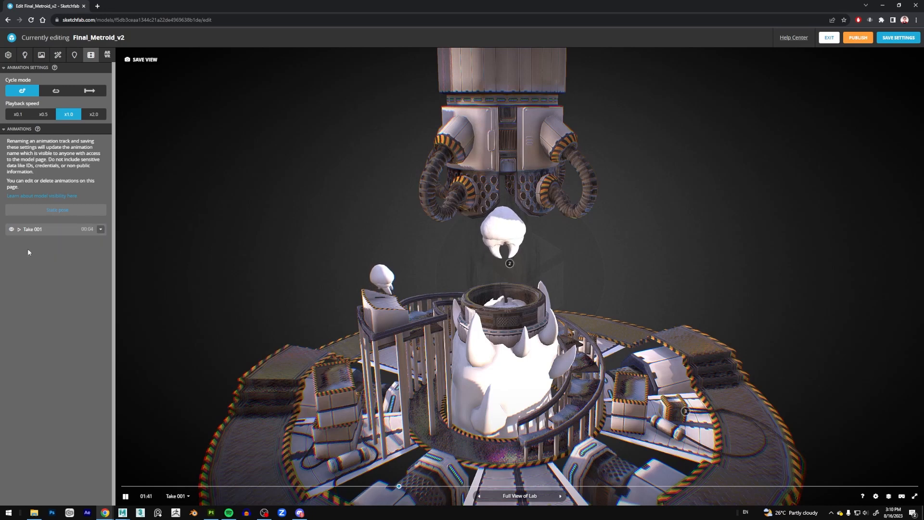
click(100, 229)
click(95, 254)
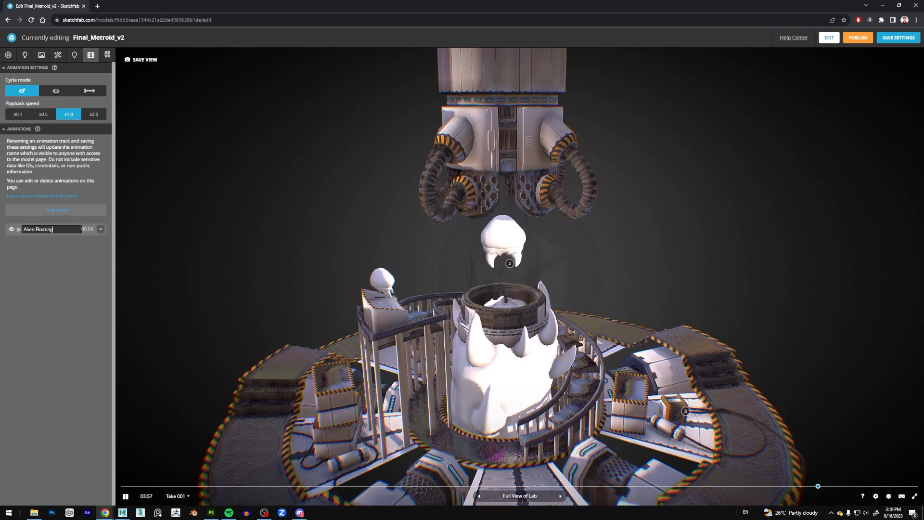
key(Return)
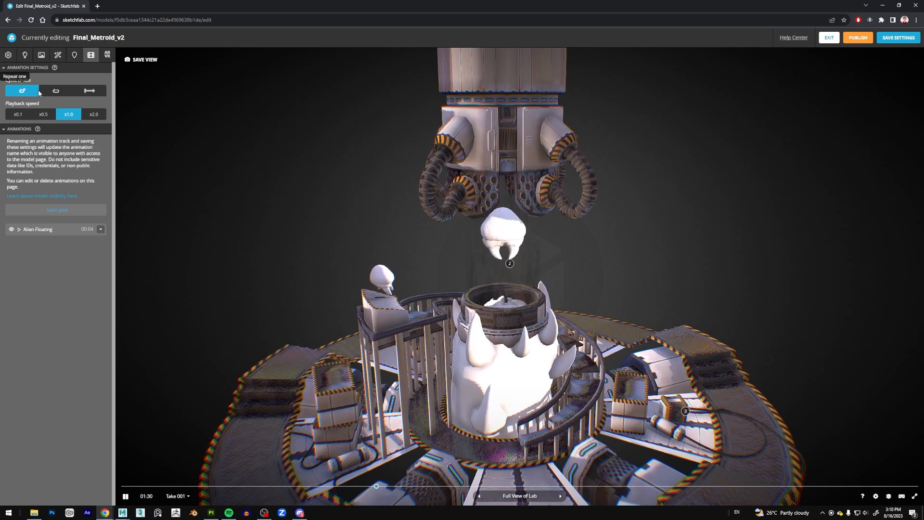
click(56, 92)
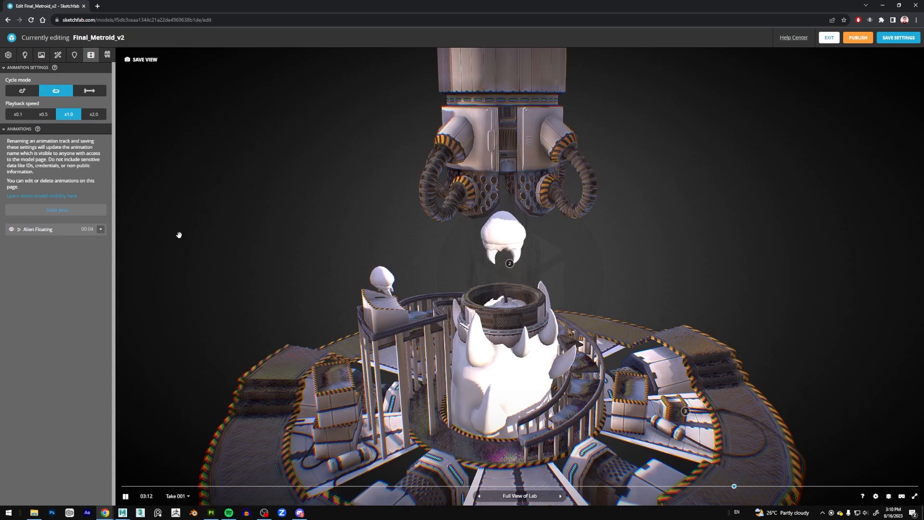
Examine the looping creature animation and the whole lab from several distances and angles.
drag(588, 278, 541, 258)
scroll(529, 257, up, 3)
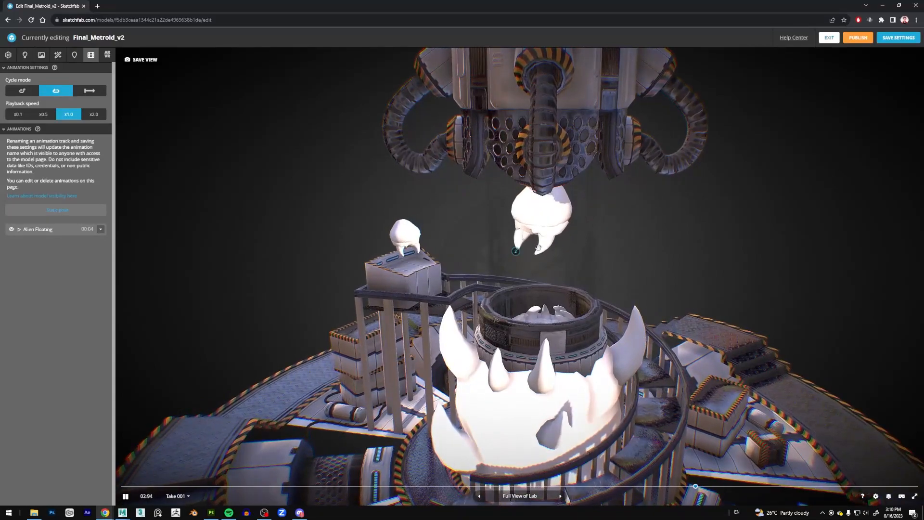
drag(698, 256, 578, 252)
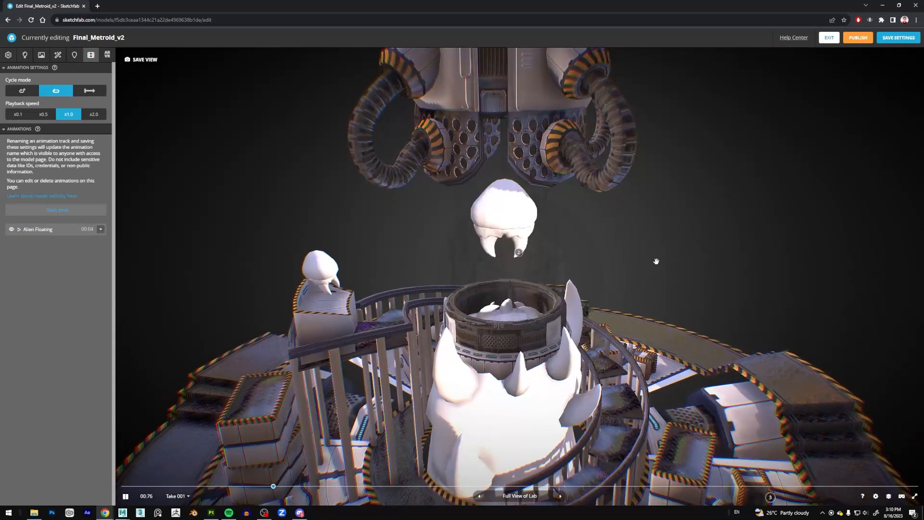
scroll(656, 261, down, 5)
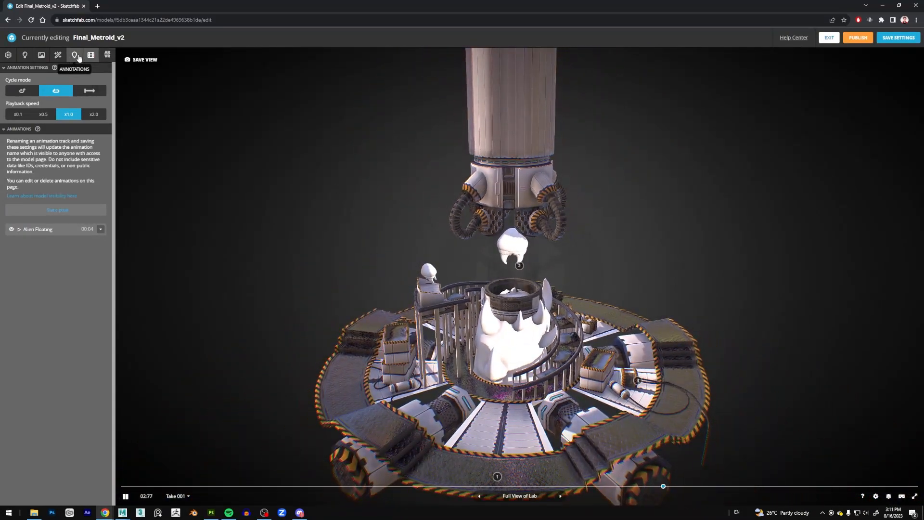
mouse_move(714, 248)
mouse_down()
mouse_move(681, 220)
mouse_move(657, 229)
mouse_move(666, 222)
mouse_move(626, 270)
mouse_up()
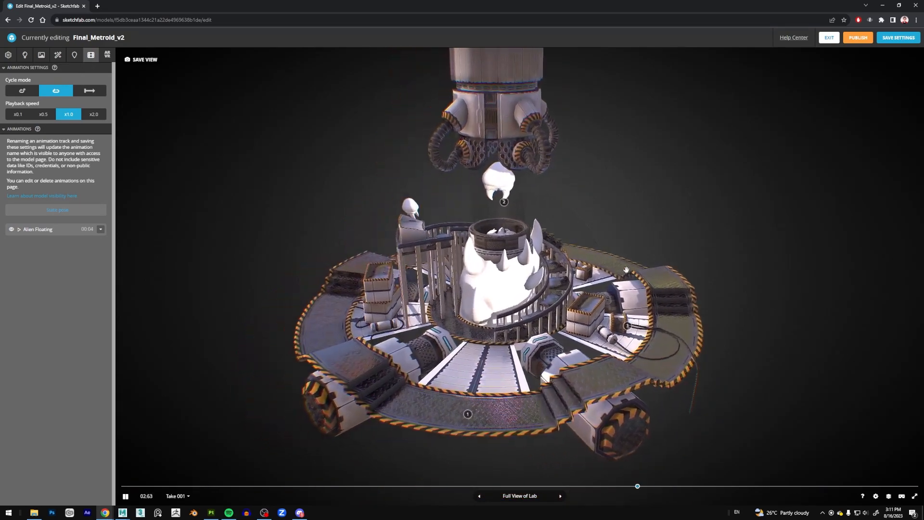
scroll(447, 435, up, 5)
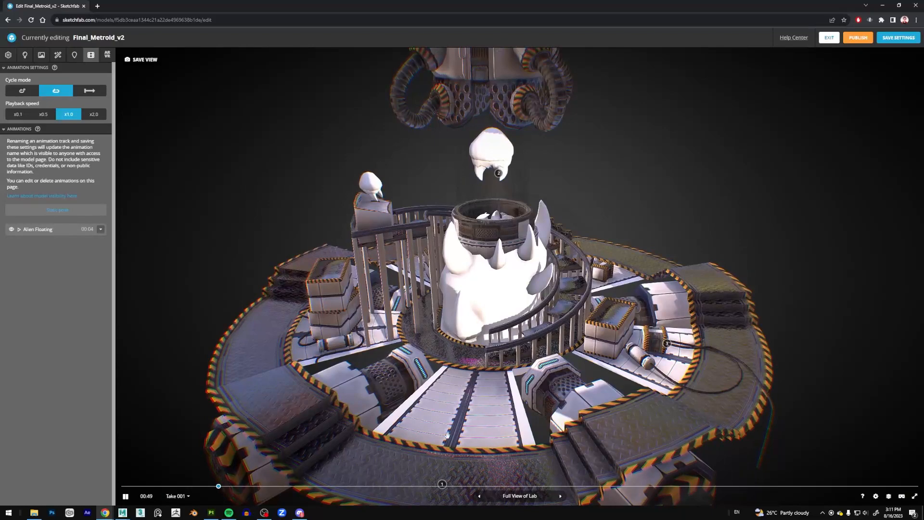
mouse_move(652, 243)
mouse_down()
mouse_move(658, 221)
mouse_move(658, 239)
mouse_up()
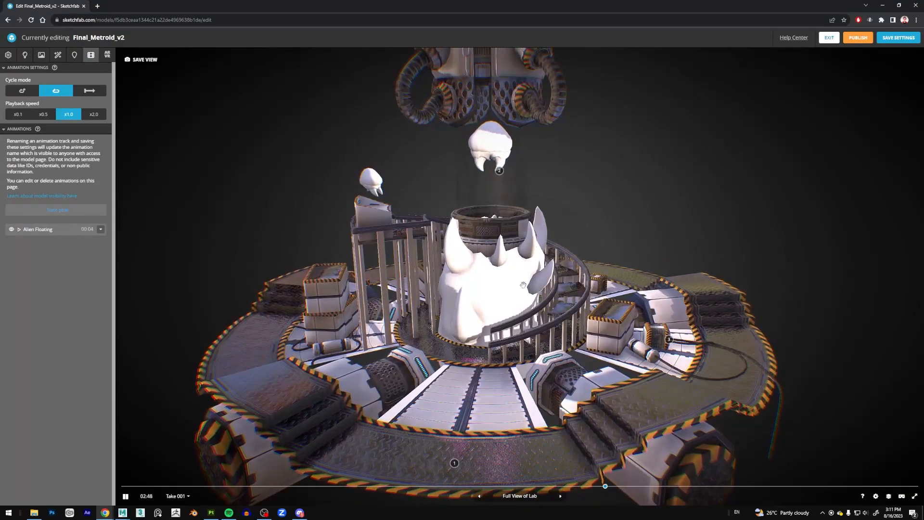
drag(599, 241, 529, 277)
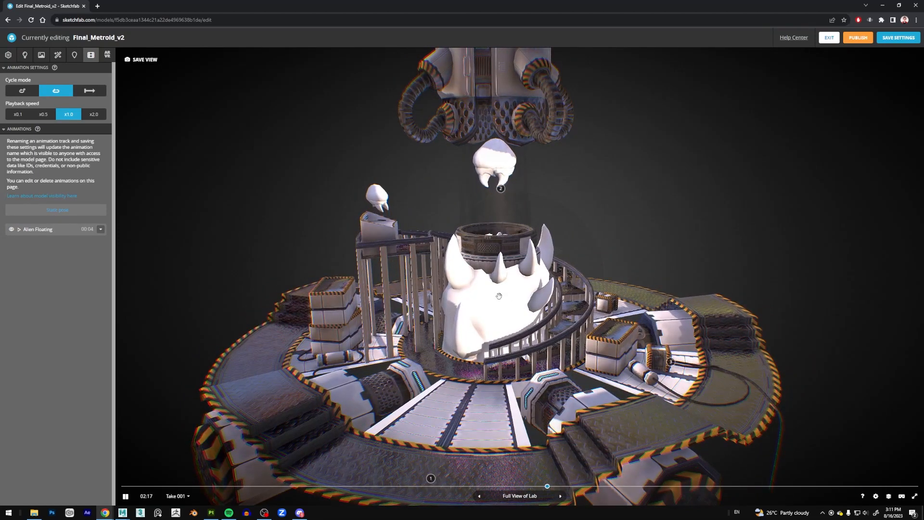
drag(666, 194, 688, 195)
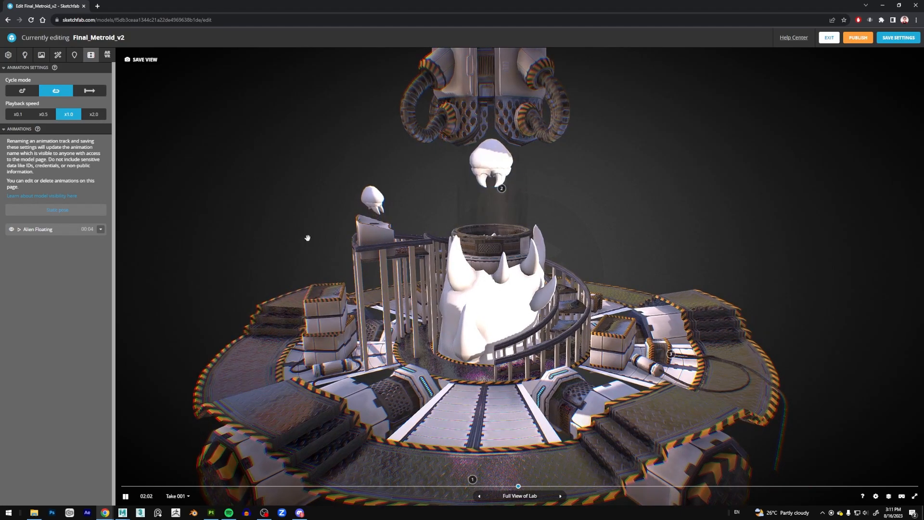
Enable Blending opacity on the Env_Alpha material.
click(42, 55)
click(19, 184)
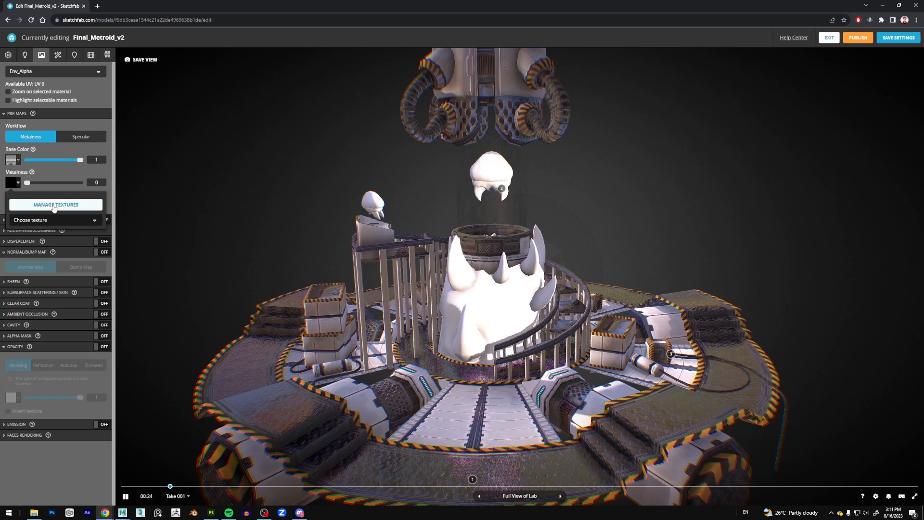
click(101, 347)
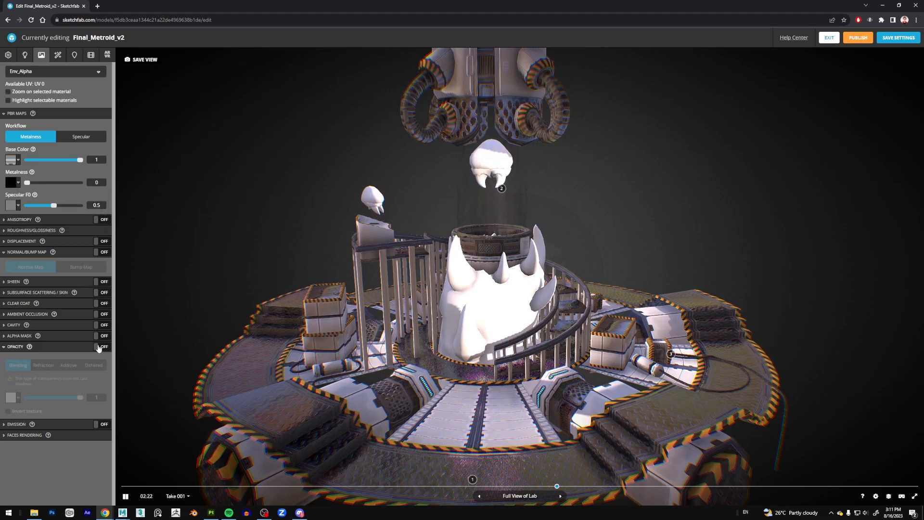
click(19, 397)
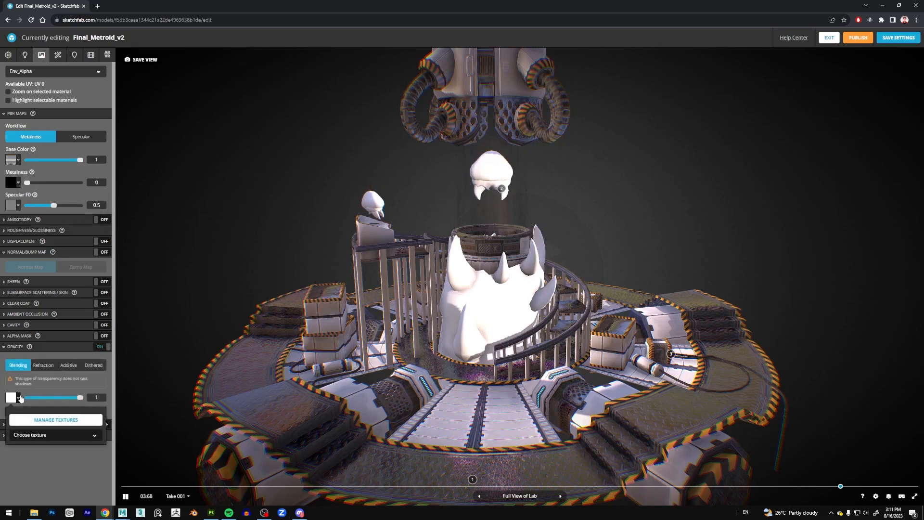
click(53, 435)
click(54, 436)
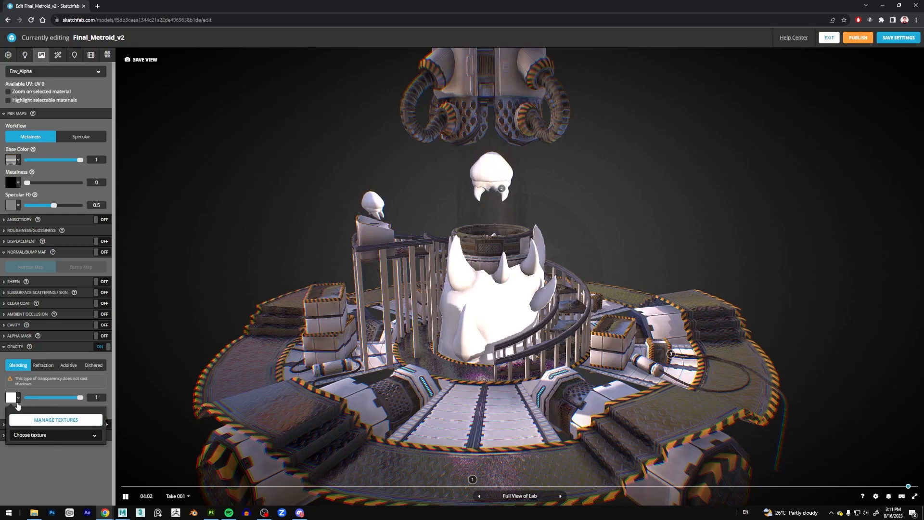
Look through the imported textures and use Metroid_TrimA_O.jpg as the opacity map of the Env_Alpha material.
click(54, 421)
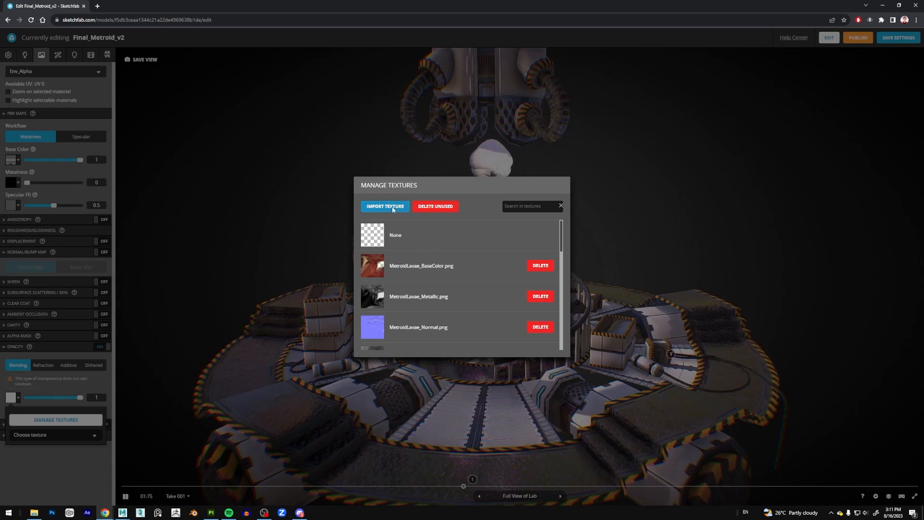
scroll(481, 296, down, 5)
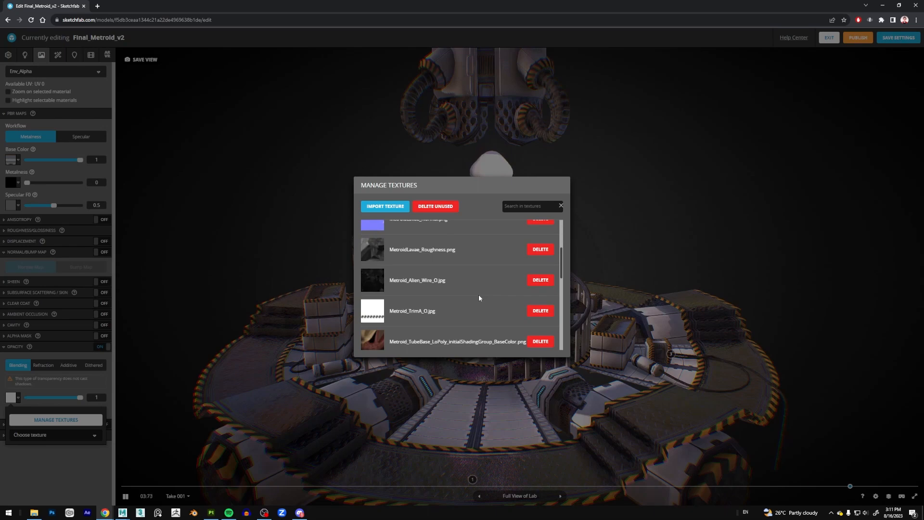
scroll(479, 298, down, 3)
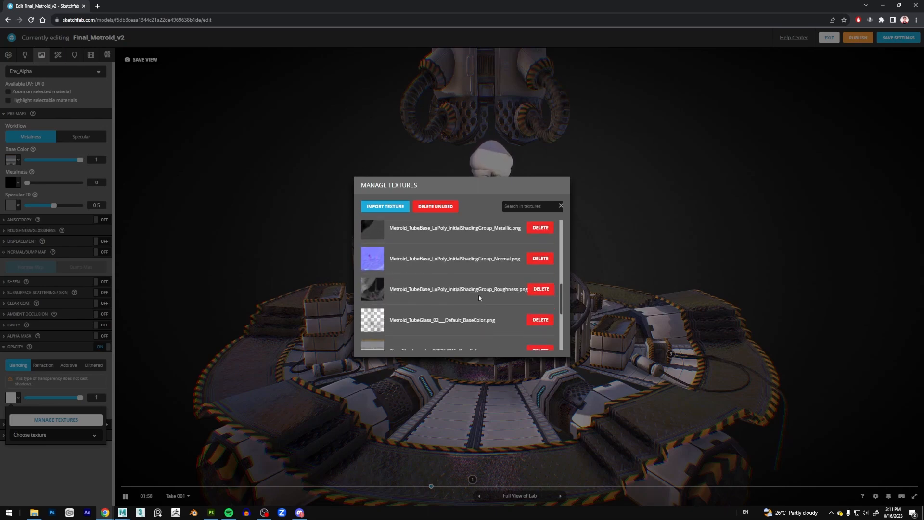
scroll(480, 298, up, 5)
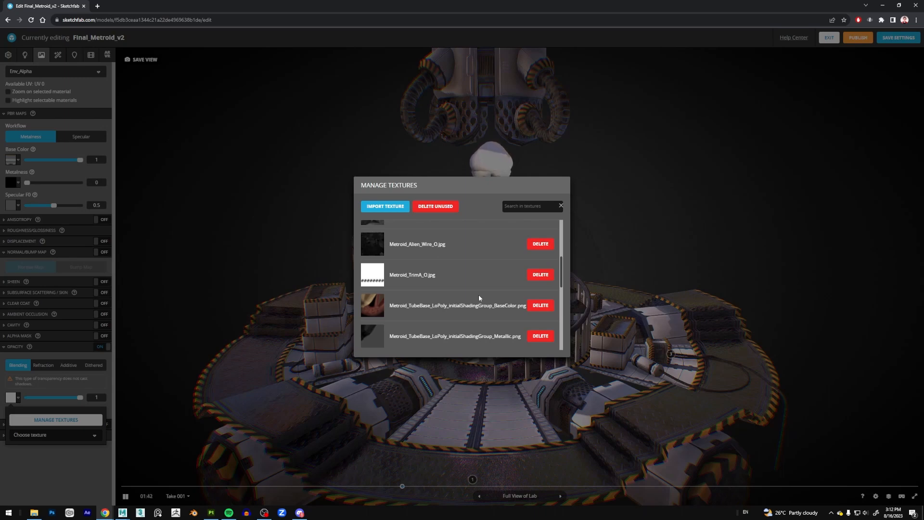
scroll(386, 294, down, 5)
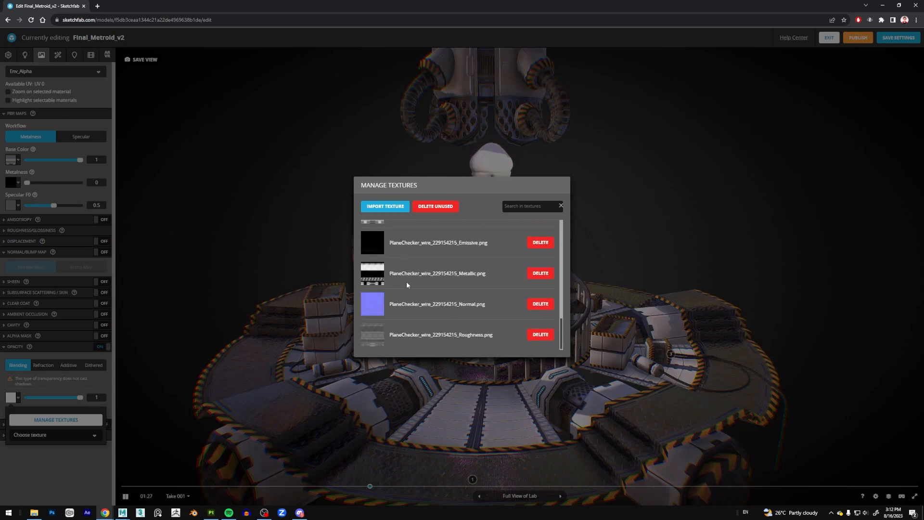
scroll(386, 288, up, 10)
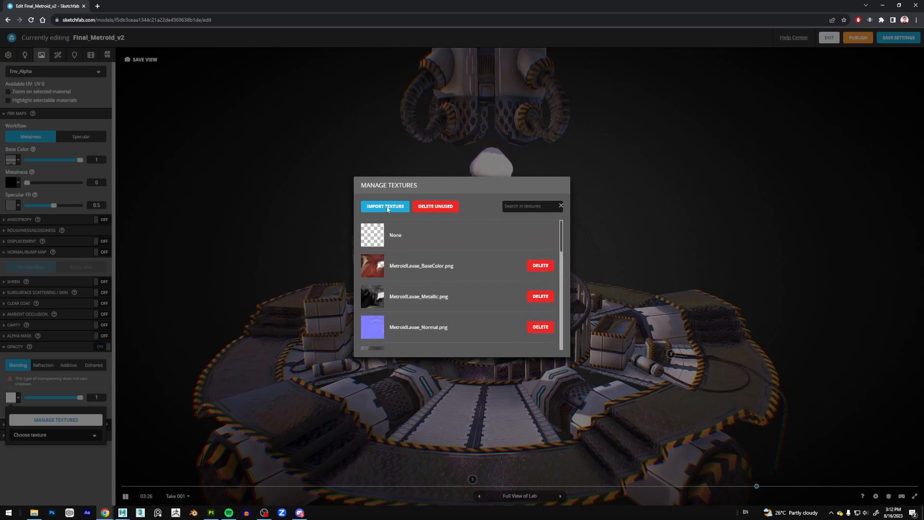
scroll(448, 289, down, 3)
scroll(481, 279, down, 1)
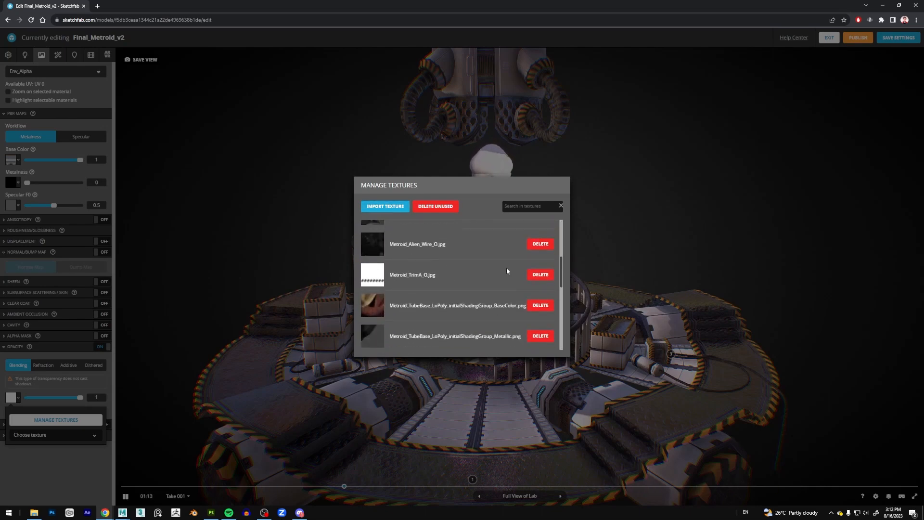
click(373, 277)
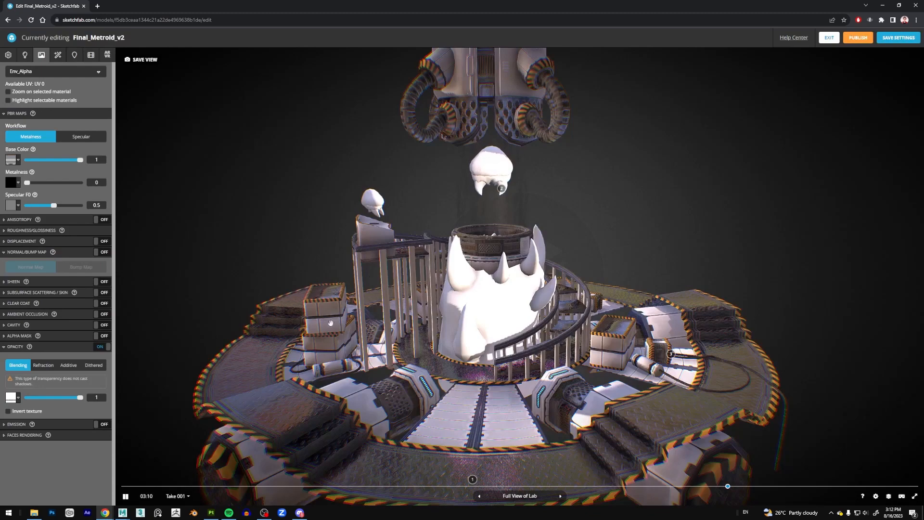
Assign the PlaneChecker_wire_229154215_Metallic.png texture to the metalness of the Env_Alpha material.
click(13, 182)
click(56, 219)
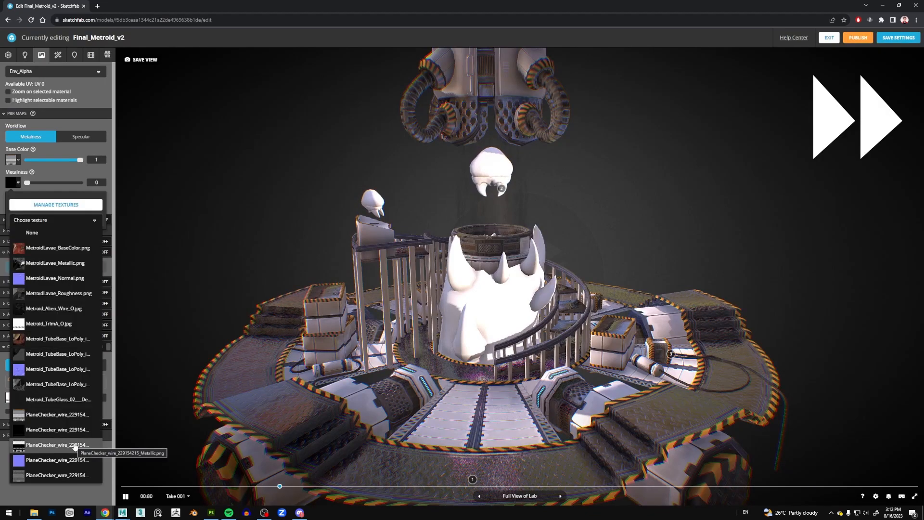
click(74, 436)
Texture the horned creature below the tube with the Metroid_TubeBase_LoPoly maps and give the small console hologram a cyan wireframe look.
click(58, 71)
click(58, 114)
click(13, 159)
click(55, 200)
scroll(480, 269, down, 10)
click(480, 269)
click(56, 320)
click(468, 295)
click(77, 199)
click(100, 440)
scroll(58, 385, down, 6)
click(13, 187)
click(56, 243)
click(74, 334)
drag(27, 455, 35, 455)
Assign the MetroidLavae texture maps to the floating Metroid's material.
click(58, 72)
click(13, 160)
click(58, 243)
click(13, 297)
click(72, 393)
Enable Blending opacity with a texture map and adjust the material settings to make the floating Metroid's dome a translucent green shell.
click(13, 143)
click(100, 363)
click(12, 413)
click(55, 251)
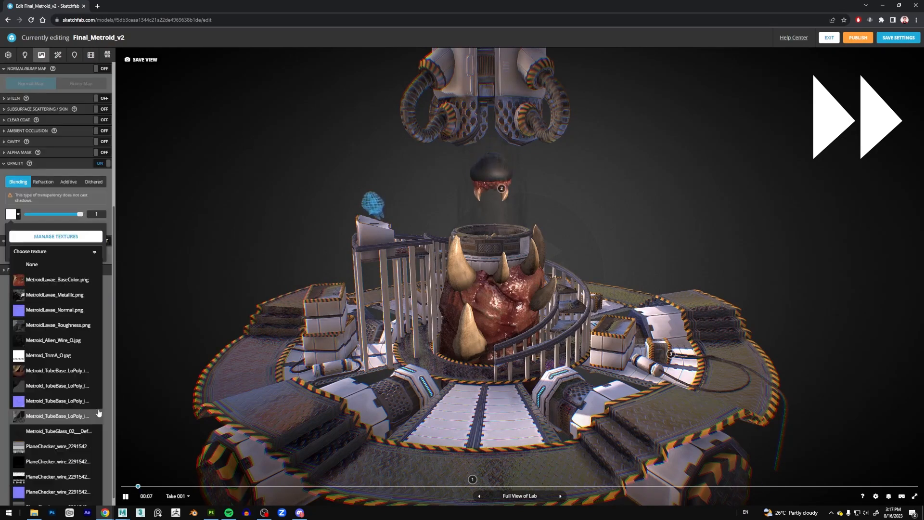
click(97, 415)
click(100, 337)
click(12, 327)
click(100, 226)
drag(43, 295, 61, 294)
click(100, 227)
click(100, 319)
scroll(58, 299, down, 2)
Lower the chromatic aberrations filter to 0.005 and set the tone mapping type to Filmic in the post-processing filters.
click(57, 55)
click(38, 165)
click(95, 224)
drag(20, 178, 16, 179)
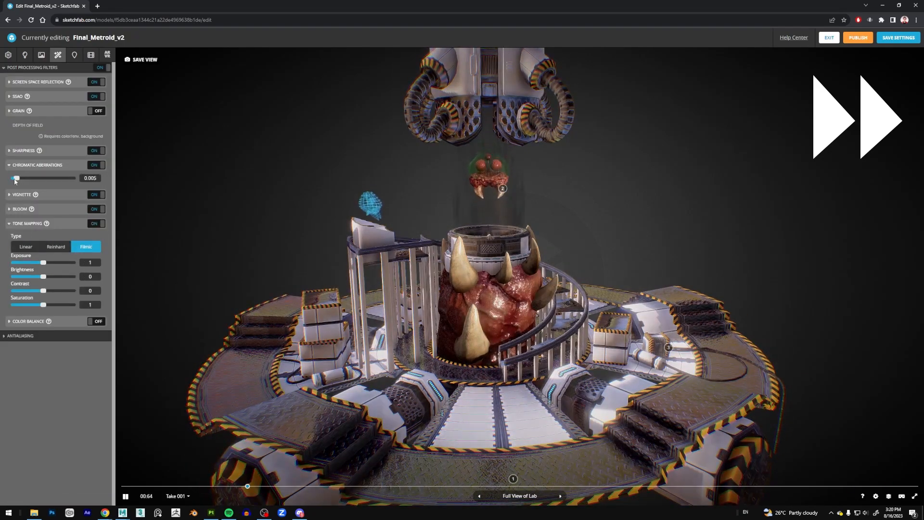
click(96, 165)
click(28, 209)
click(96, 223)
click(86, 238)
click(96, 223)
Enable ground shadows with the Shadow Catcher type in the lighting settings.
click(25, 55)
click(96, 79)
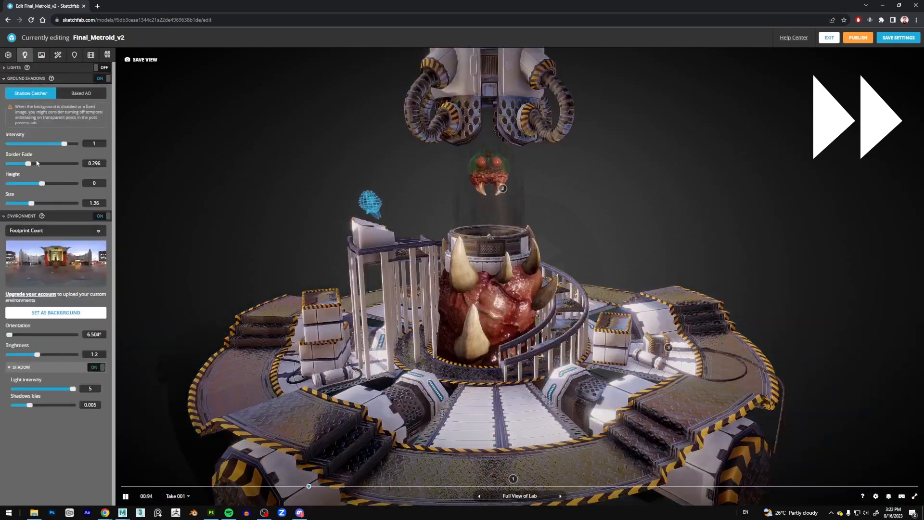
Enable the scene lights, hide lights 1 and 2, and make directional light 3 red with an intensity of 1.706.
click(26, 78)
click(96, 68)
click(100, 98)
click(100, 108)
click(29, 118)
scroll(341, 242, down, 5)
drag(34, 164, 59, 164)
click(15, 163)
scroll(341, 242, up, 5)
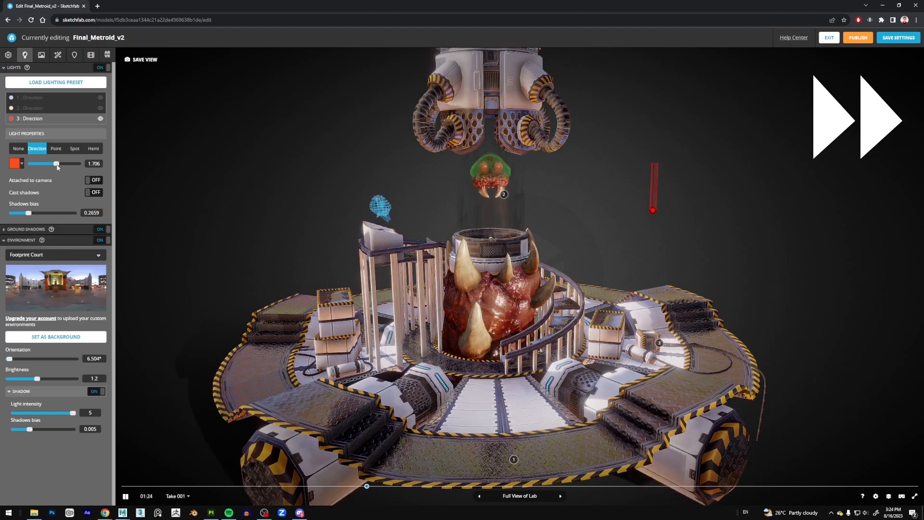
Show directional light 1 again, adjust its direction and change its color to green.
click(100, 98)
click(29, 98)
scroll(341, 242, down, 5)
drag(663, 199, 664, 173)
scroll(341, 242, up, 4)
click(15, 164)
scroll(341, 241, up, 4)
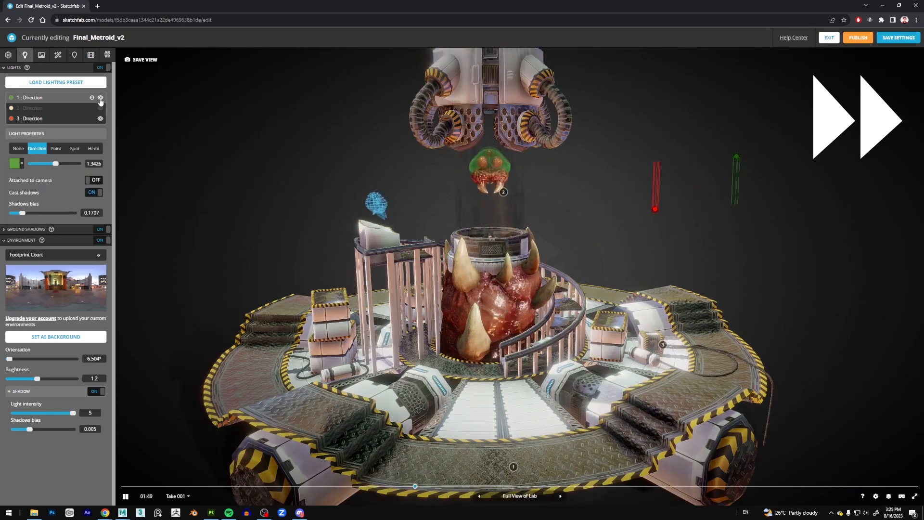
Save the scene's 3D settings and publish the Final_Metroid_v2 model from its properties page, accepting all cookies.
click(58, 55)
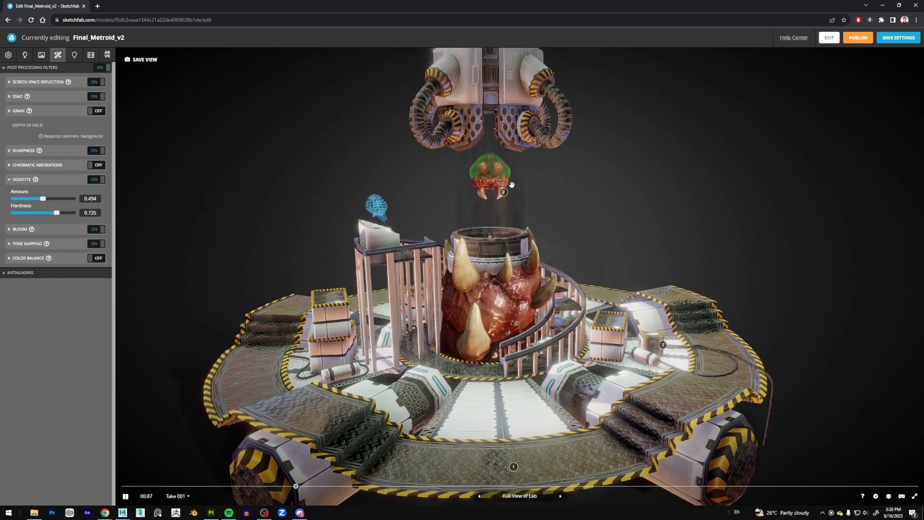
click(897, 41)
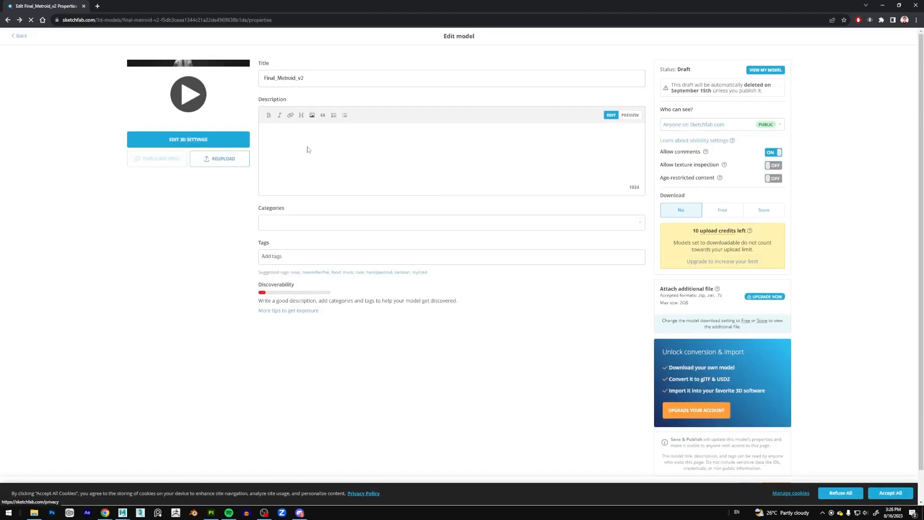
click(308, 149)
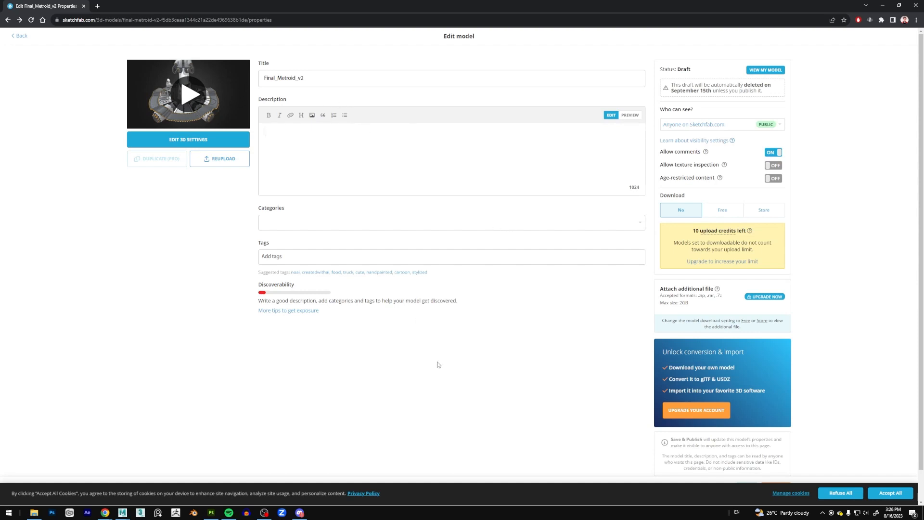
scroll(438, 364, down, 1)
scroll(438, 365, up, 1)
click(889, 493)
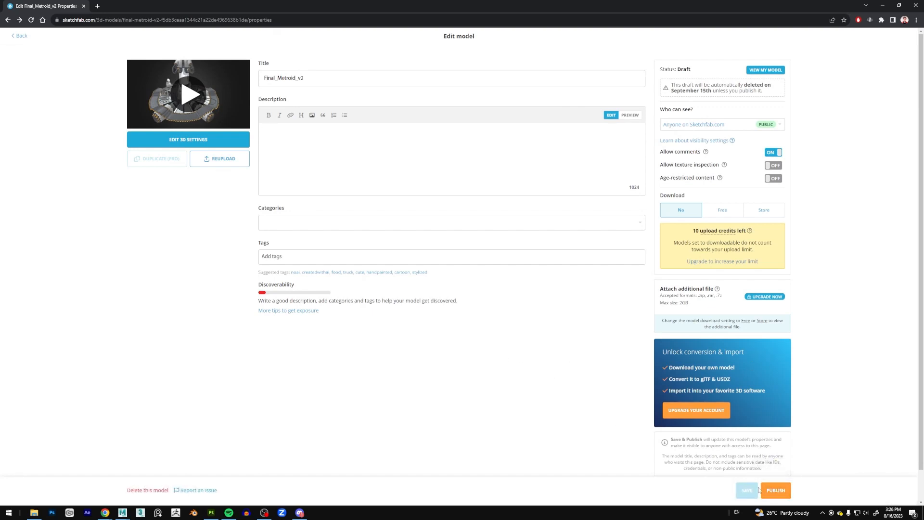
click(775, 491)
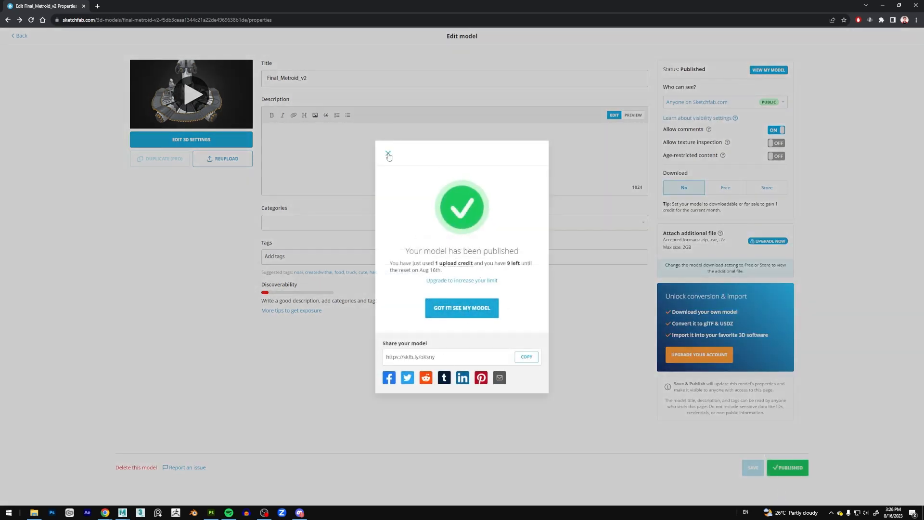
click(388, 154)
Open the published Final_Metroid_v2 page from the account's profile and show the model full screen.
click(20, 36)
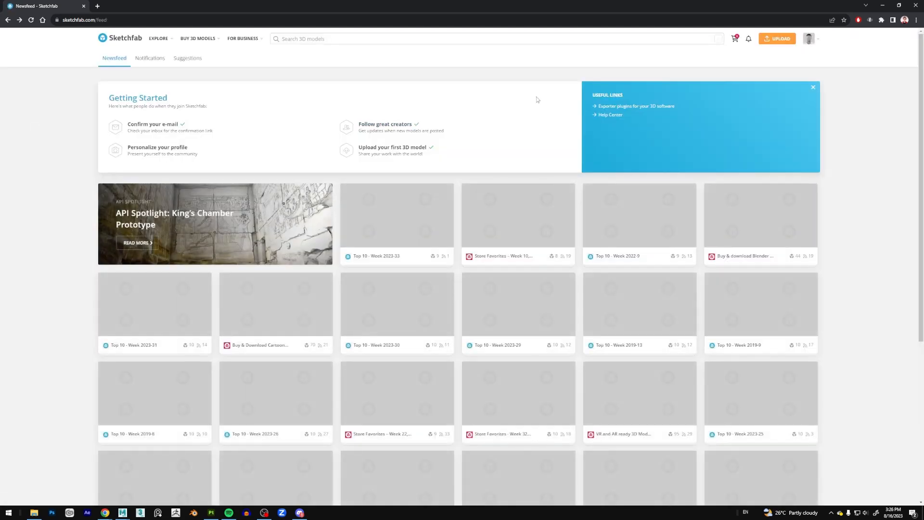
mouse_move(809, 38)
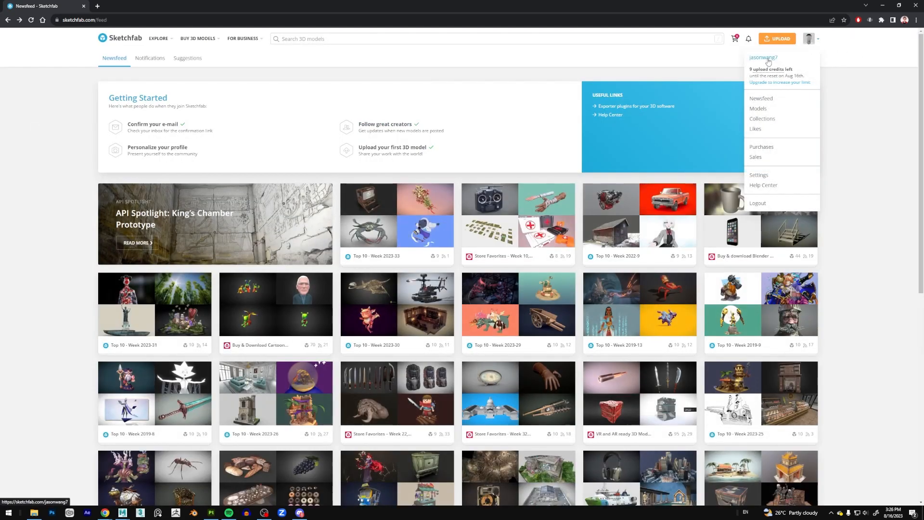
click(768, 59)
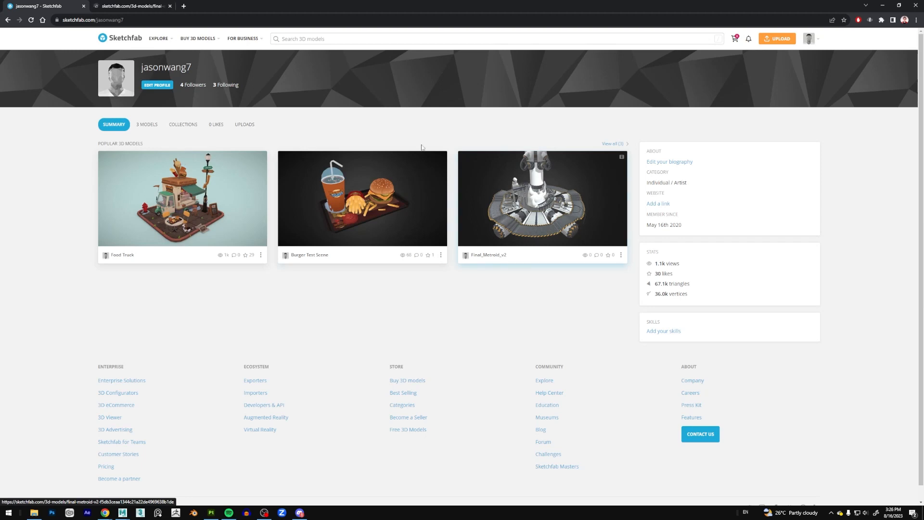
click(133, 6)
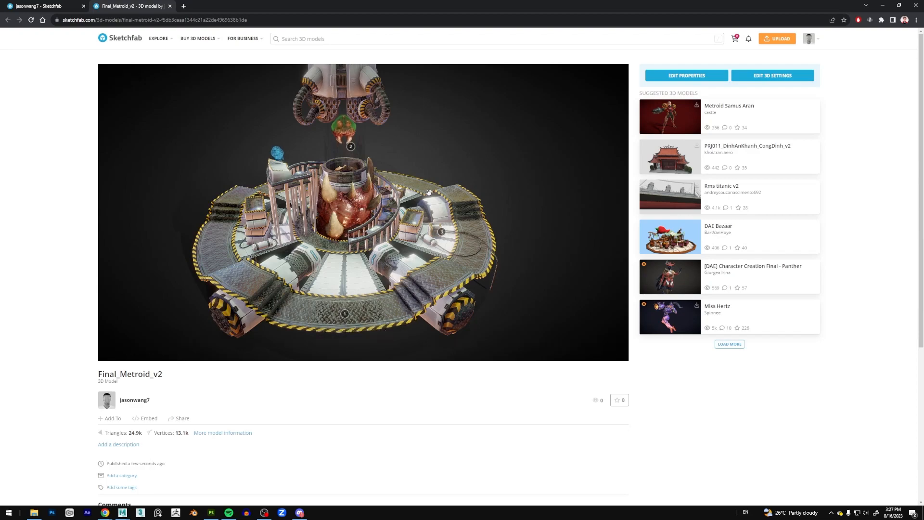
click(620, 352)
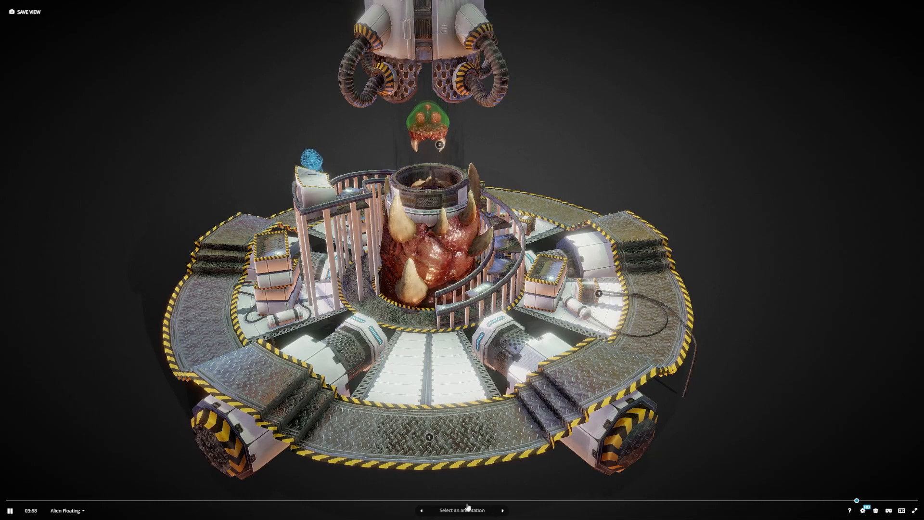
Play through the annotations Full View of Lab, Metroid Alien and Health Pick-up, and inspect the lab scene from other angles.
click(503, 511)
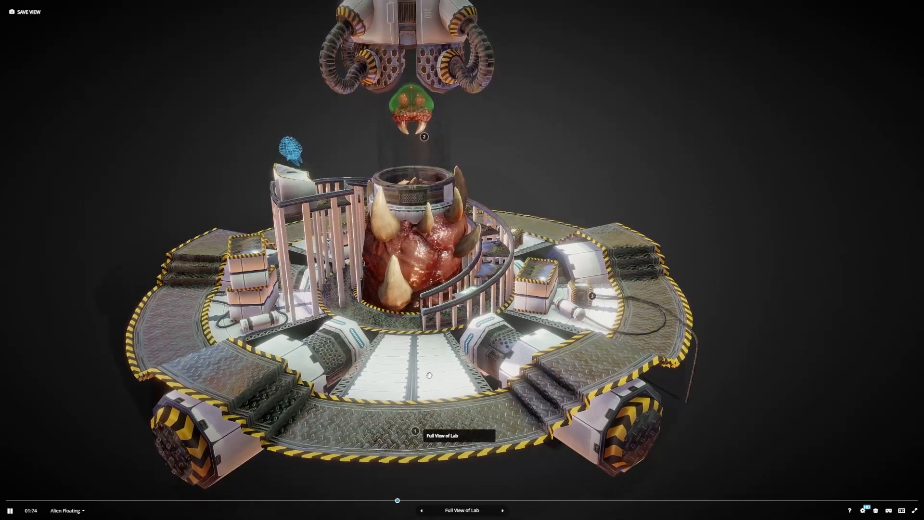
click(503, 511)
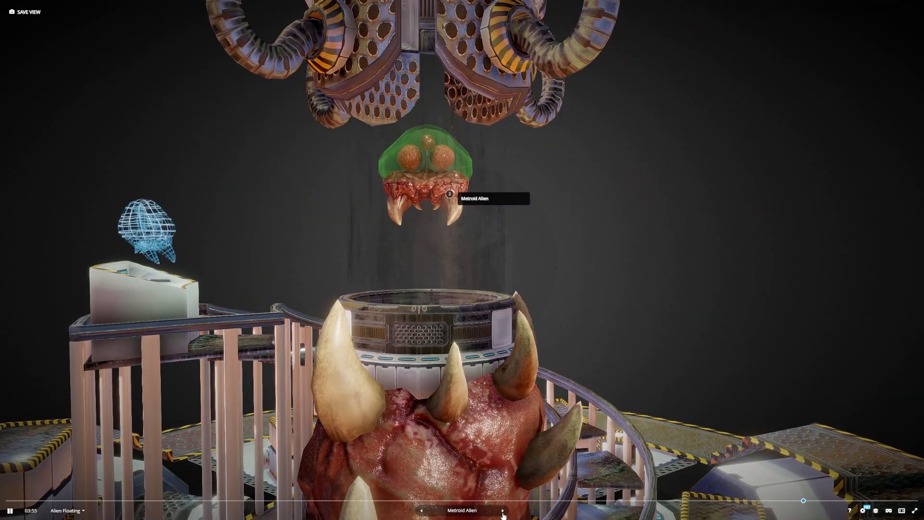
click(503, 511)
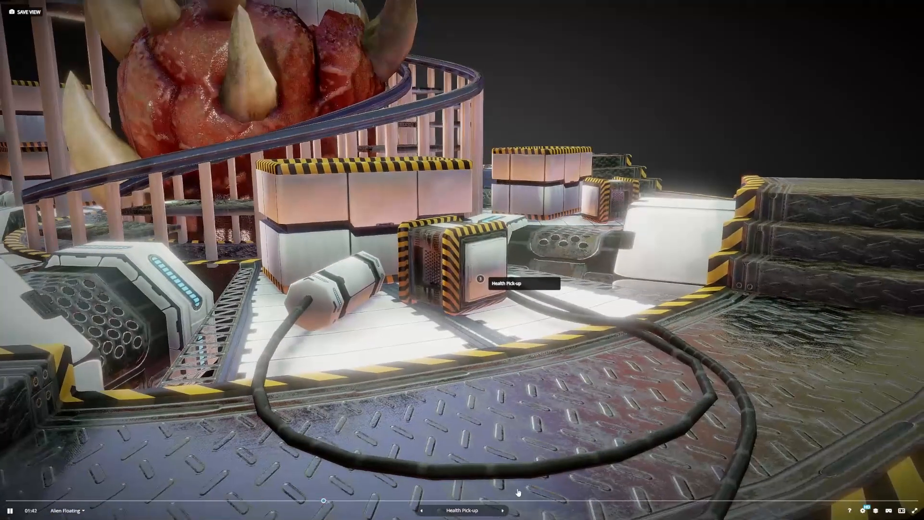
click(503, 511)
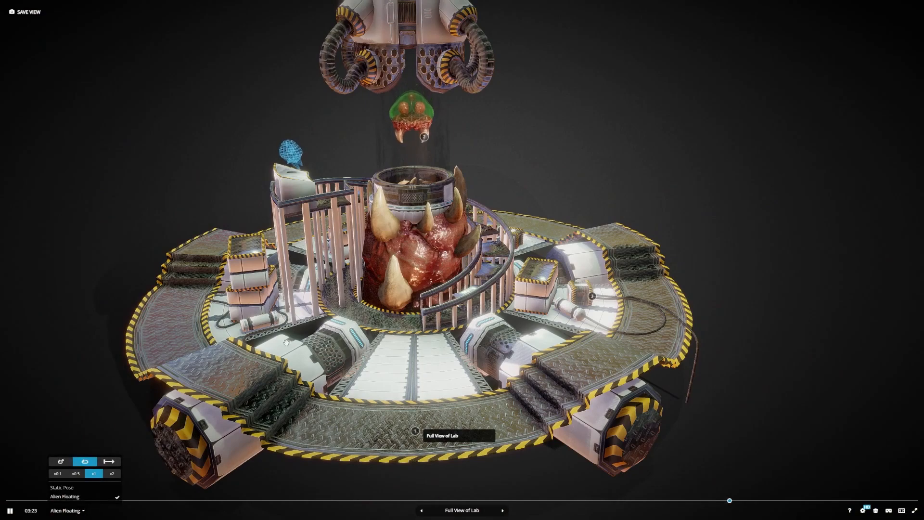
mouse_move(488, 122)
mouse_down()
mouse_move(496, 126)
mouse_move(499, 109)
mouse_move(446, 92)
mouse_move(416, 121)
mouse_up()
scroll(416, 121, up, 5)
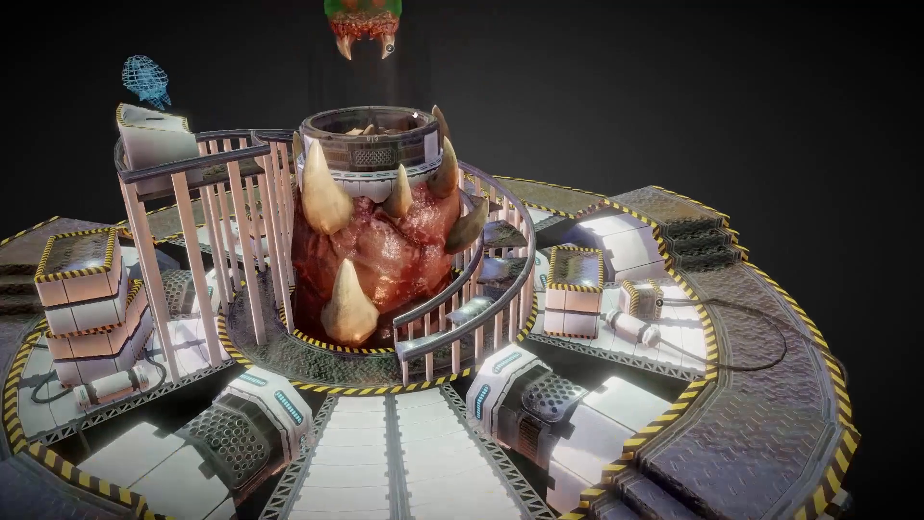
right_drag(416, 121, 441, 230)
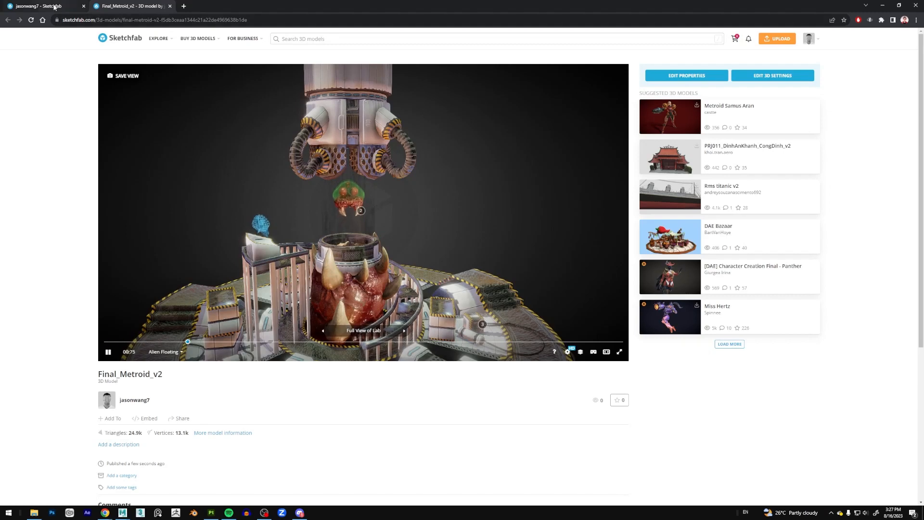
Open the Food Truck model from the profile in a new tab and bring up its 3D settings editor.
click(48, 6)
middle_click(193, 188)
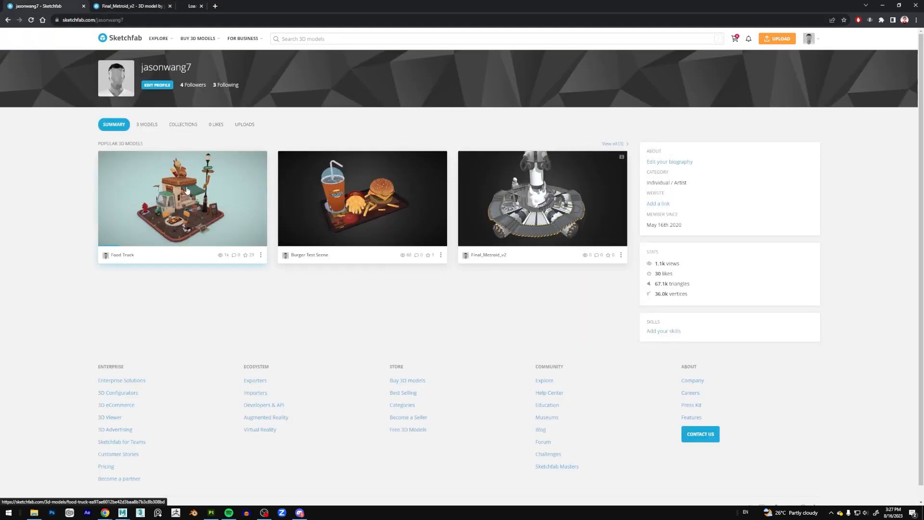
click(219, 6)
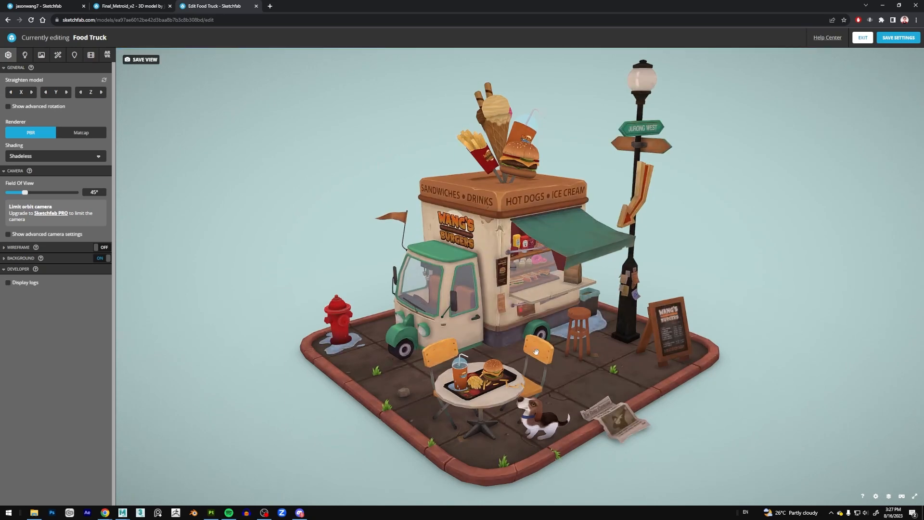
Examine the Food Truck scene up close and check its lighting settings.
scroll(528, 364, up, 10)
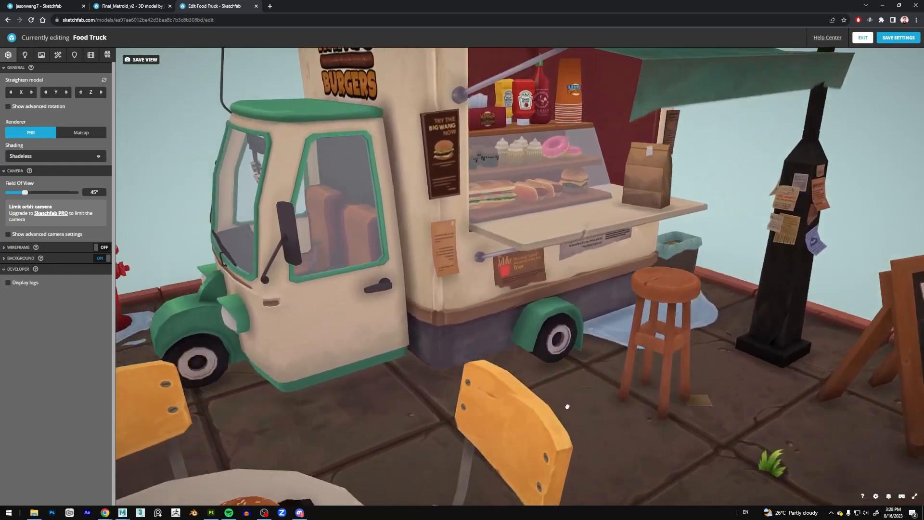
drag(567, 407, 489, 304)
scroll(489, 305, up, 4)
scroll(443, 331, down, 10)
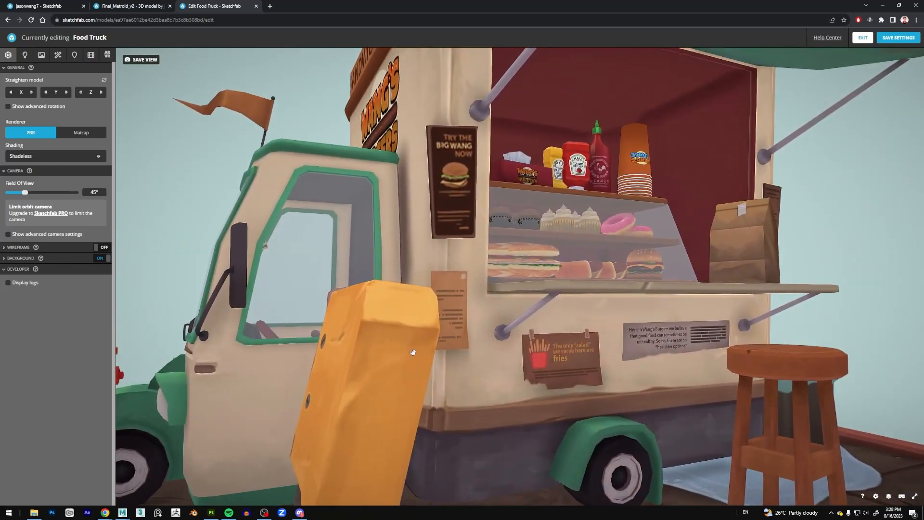
scroll(485, 358, up, 8)
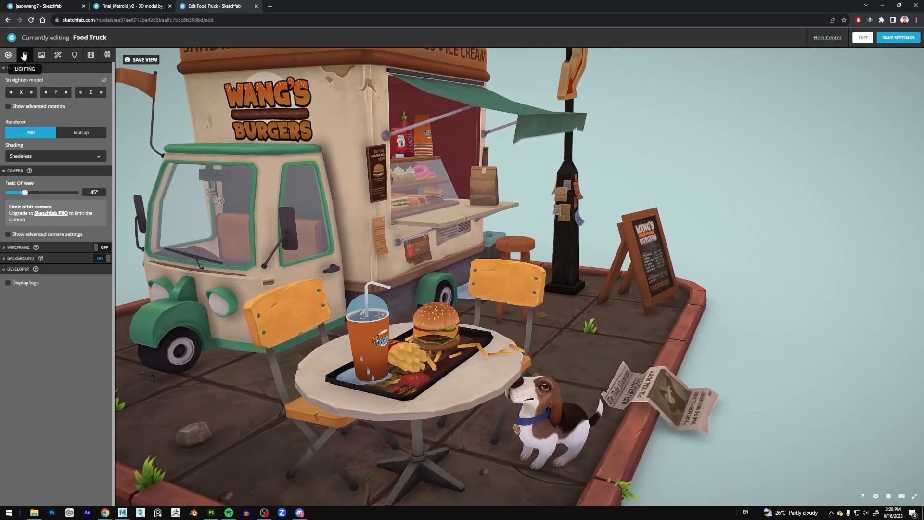
click(25, 56)
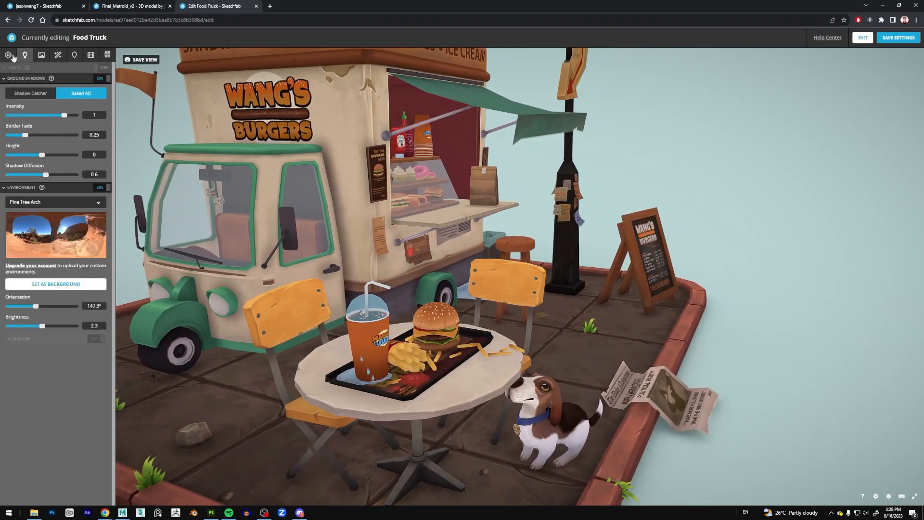
click(9, 55)
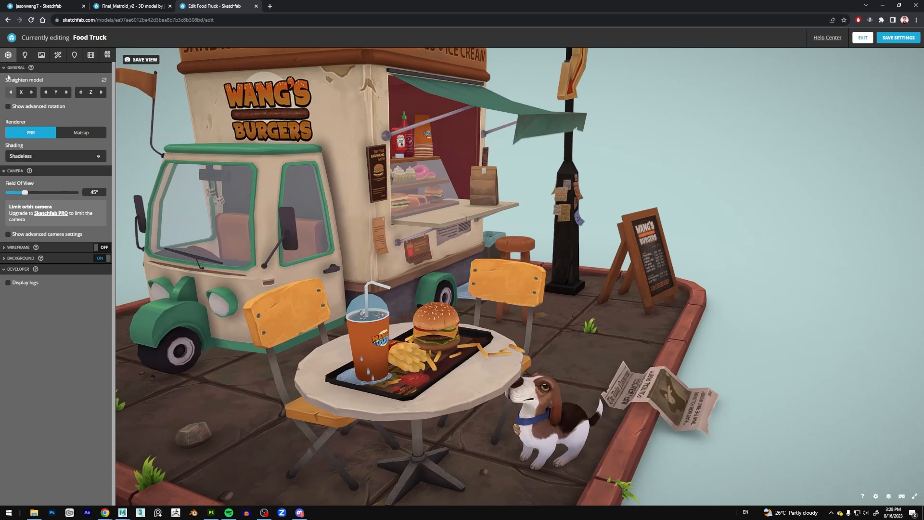
Switch the Food Truck's shading to Lit to compare the look, and set it back to Shadeless.
click(47, 156)
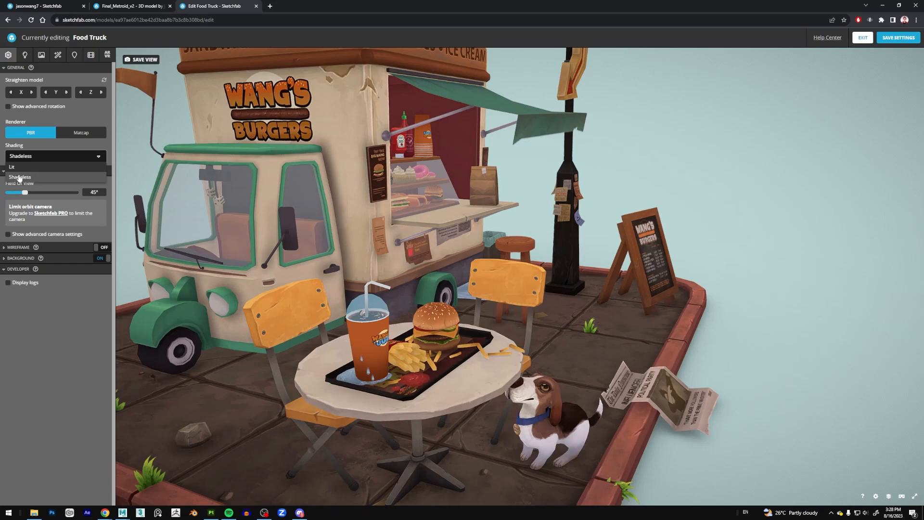
click(17, 168)
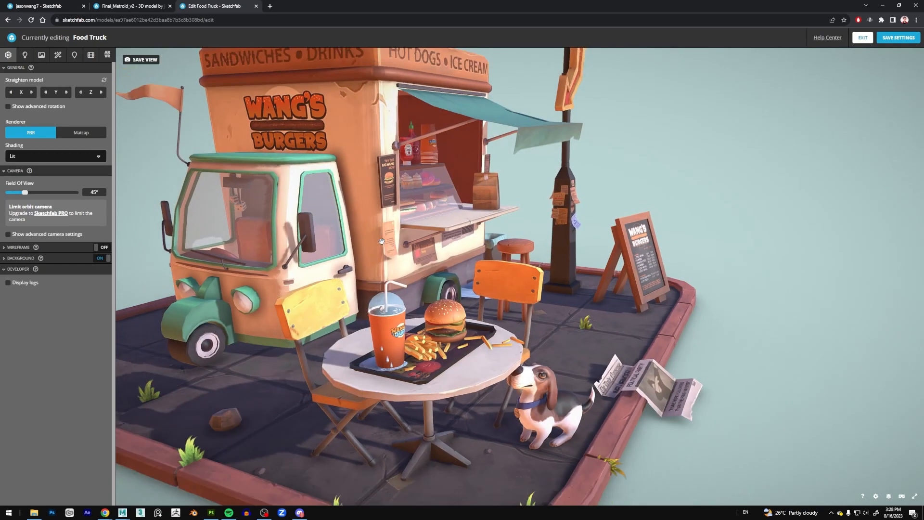
scroll(457, 346, up, 3)
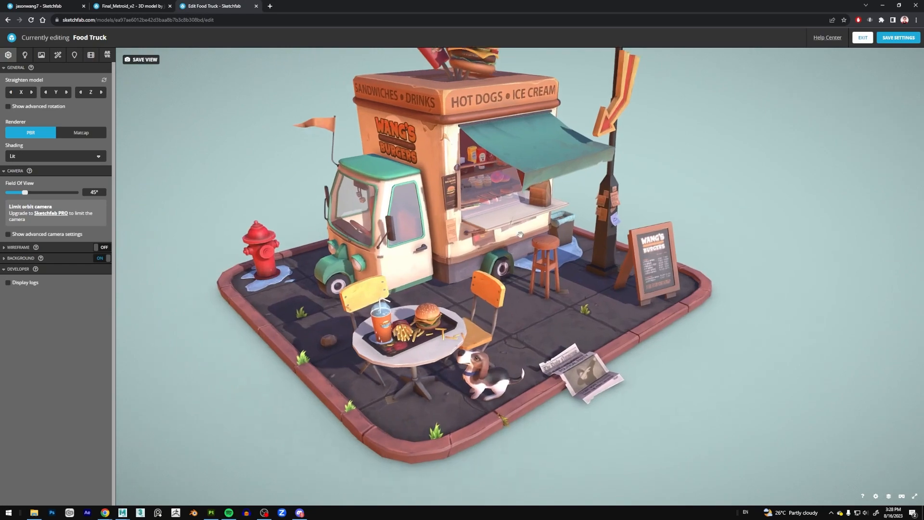
scroll(395, 343, up, 2)
mouse_move(443, 368)
mouse_down()
mouse_move(505, 356)
mouse_move(433, 360)
mouse_up()
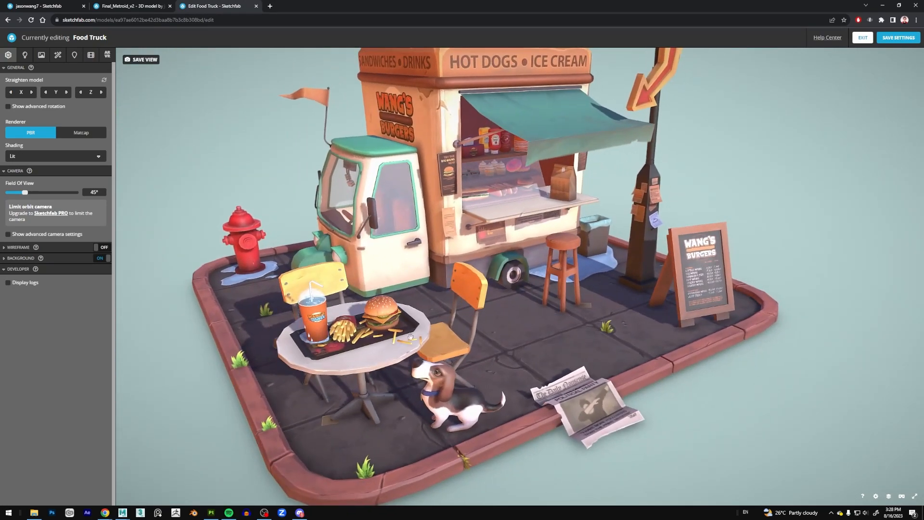
click(42, 157)
click(40, 177)
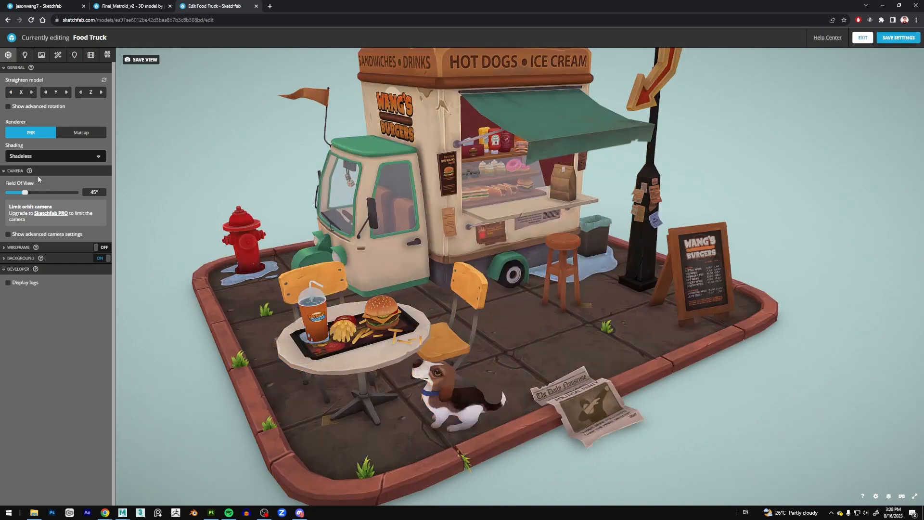
Examine the shadeless Food Truck's hand-painted details around the serving counter, the table with the burger tray and the dog.
drag(462, 231, 474, 198)
scroll(493, 270, down, 3)
scroll(484, 285, up, 2)
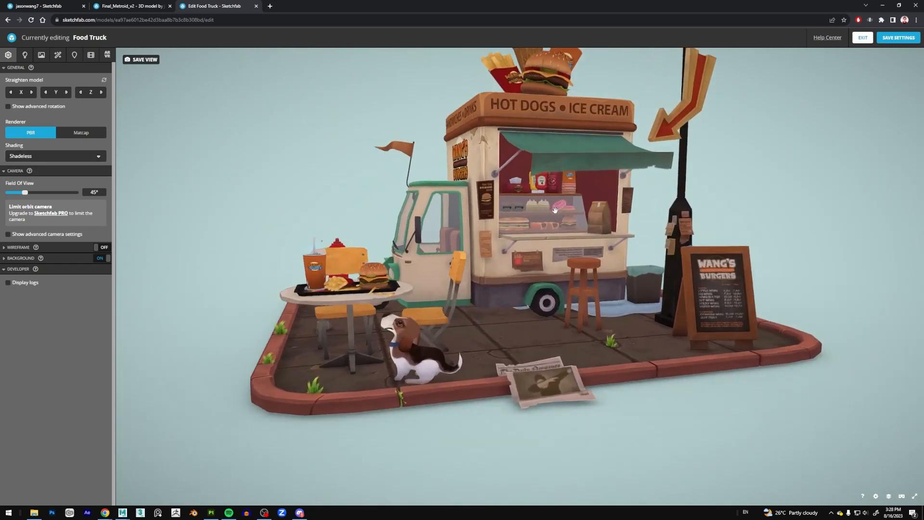
scroll(558, 196, up, 5)
drag(558, 196, 568, 226)
scroll(577, 209, up, 3)
right_drag(584, 200, 491, 148)
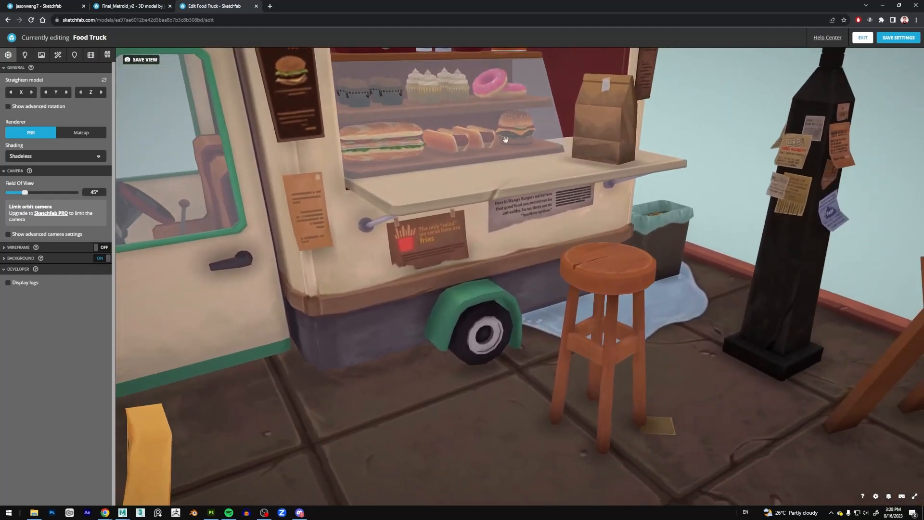
drag(522, 149, 555, 150)
scroll(555, 151, down, 5)
right_drag(418, 300, 539, 212)
scroll(445, 300, up, 3)
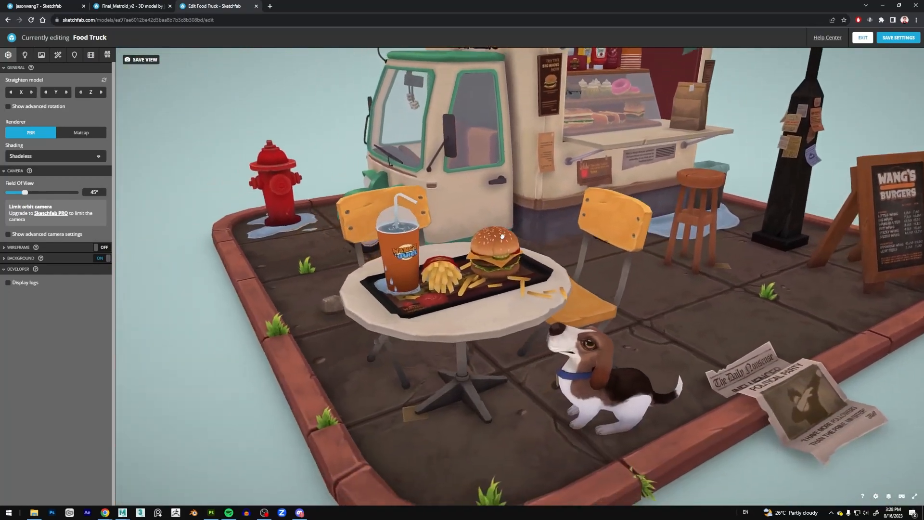
scroll(446, 300, down, 3)
scroll(462, 301, up, 5)
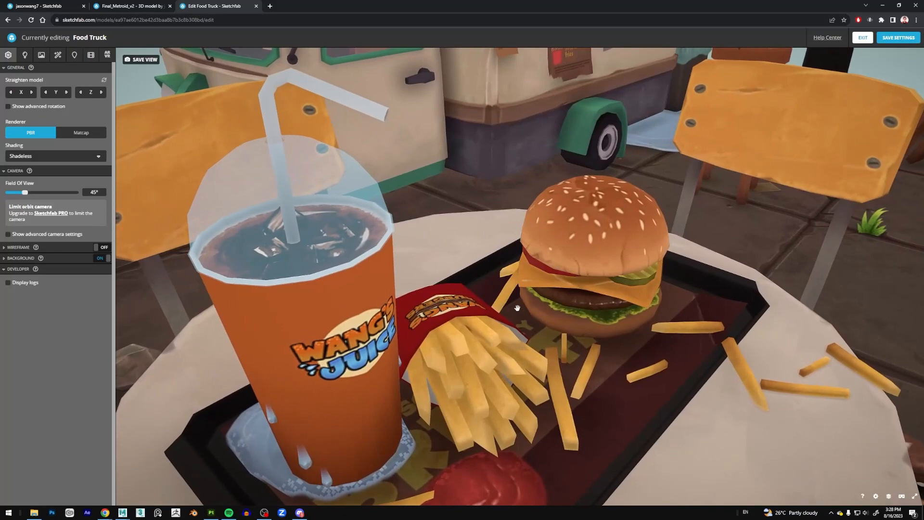
scroll(517, 306, down, 6)
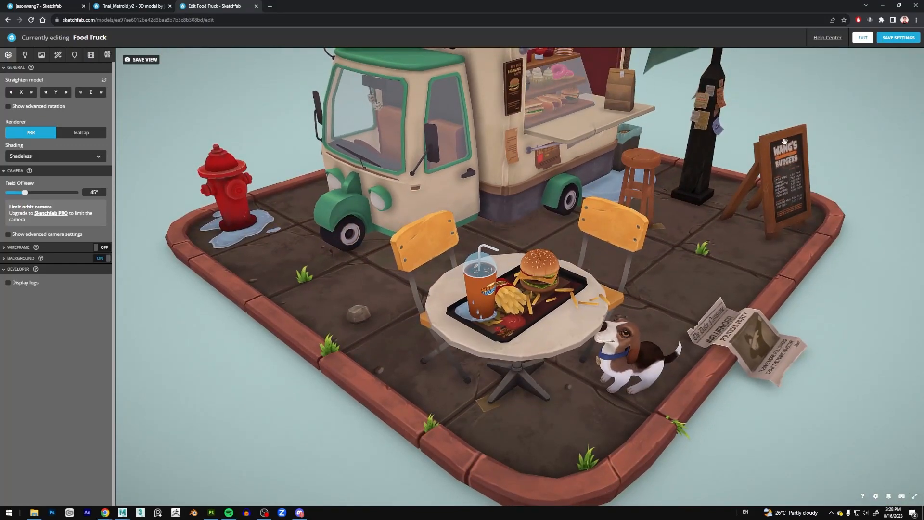
scroll(628, 179, down, 5)
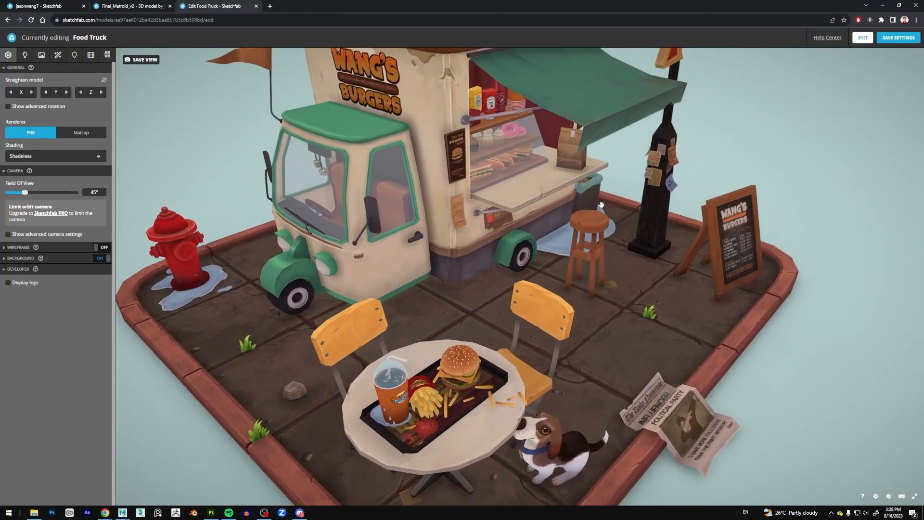